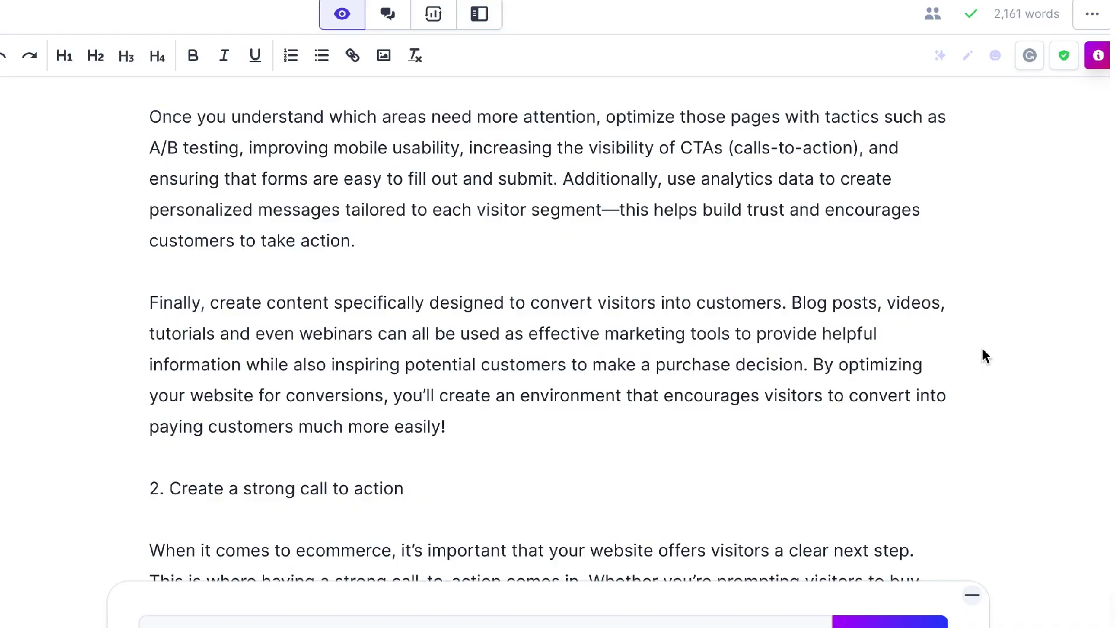
Step: From Documents, pick the Blog Post Starter workflow and start a new untitled document
scroll(983, 355, down, 15)
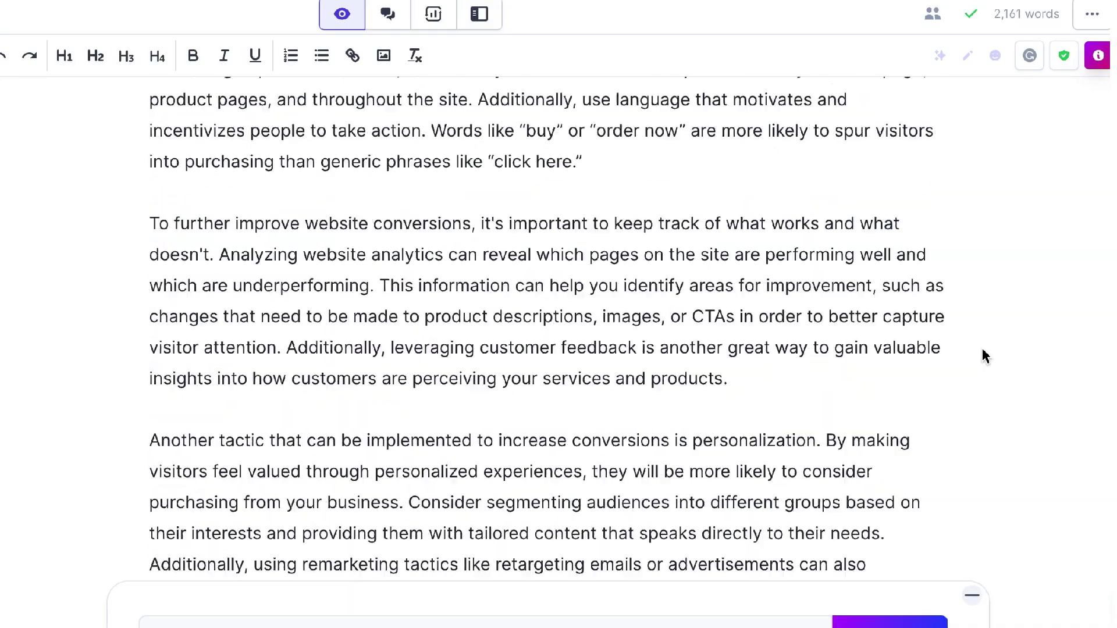
scroll(983, 355, down, 20)
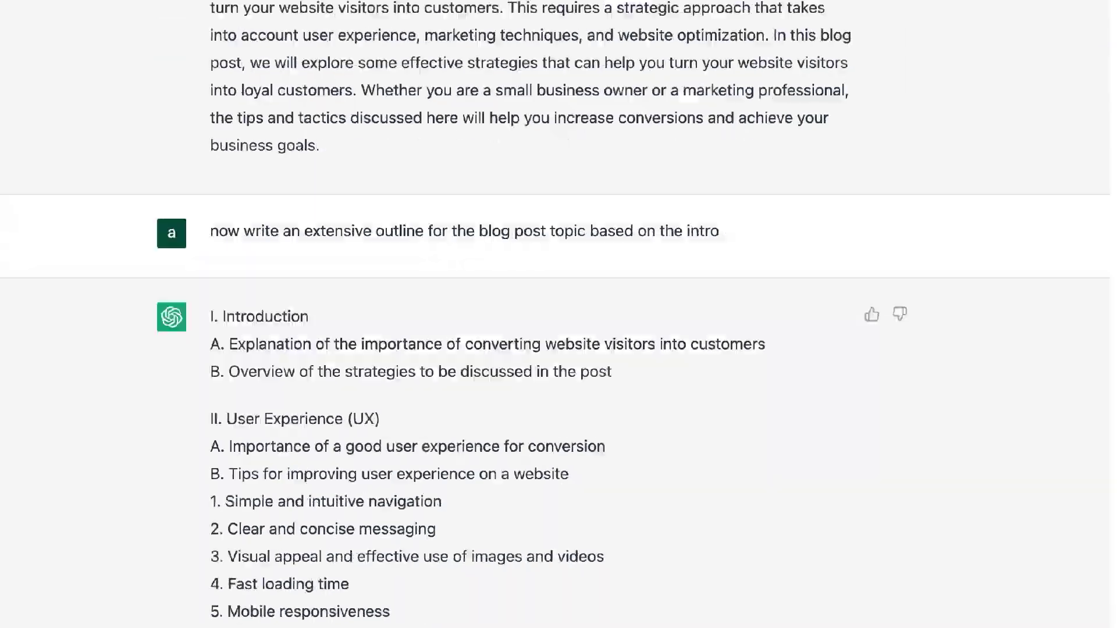
scroll(466, 314, down, 13)
scroll(558, 314, down, 17)
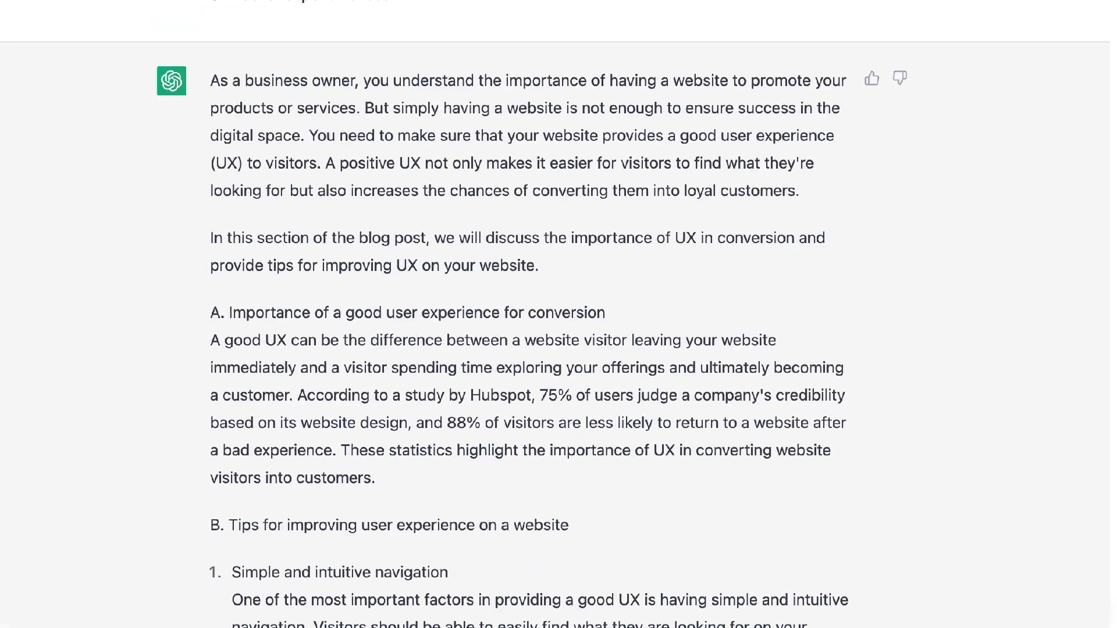
scroll(529, 314, down, 18)
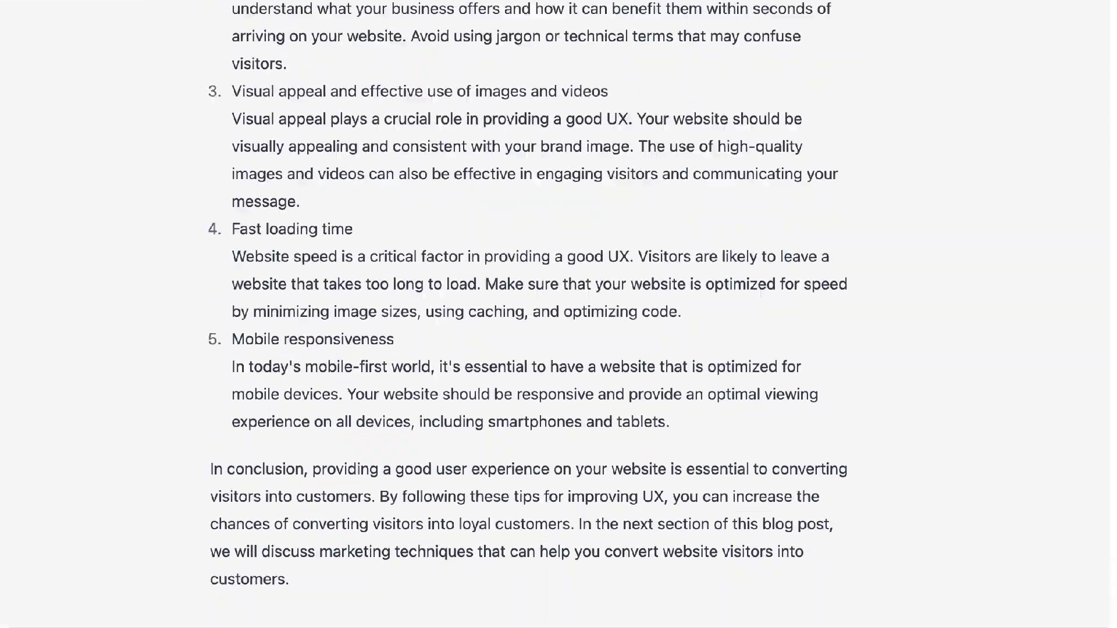
scroll(529, 314, down, 18)
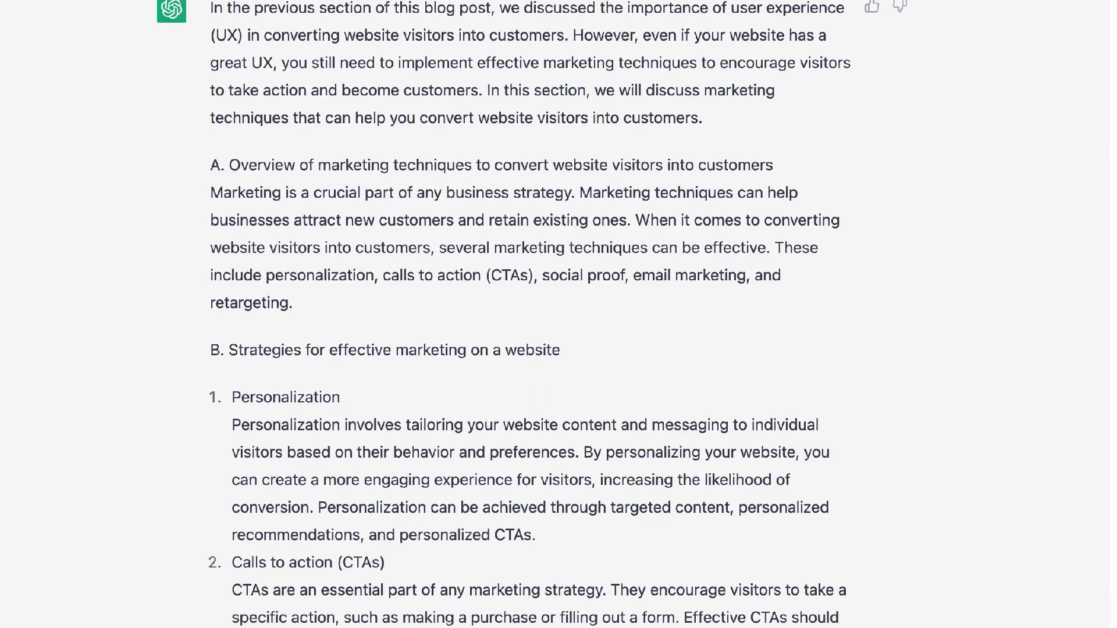
scroll(528, 314, down, 18)
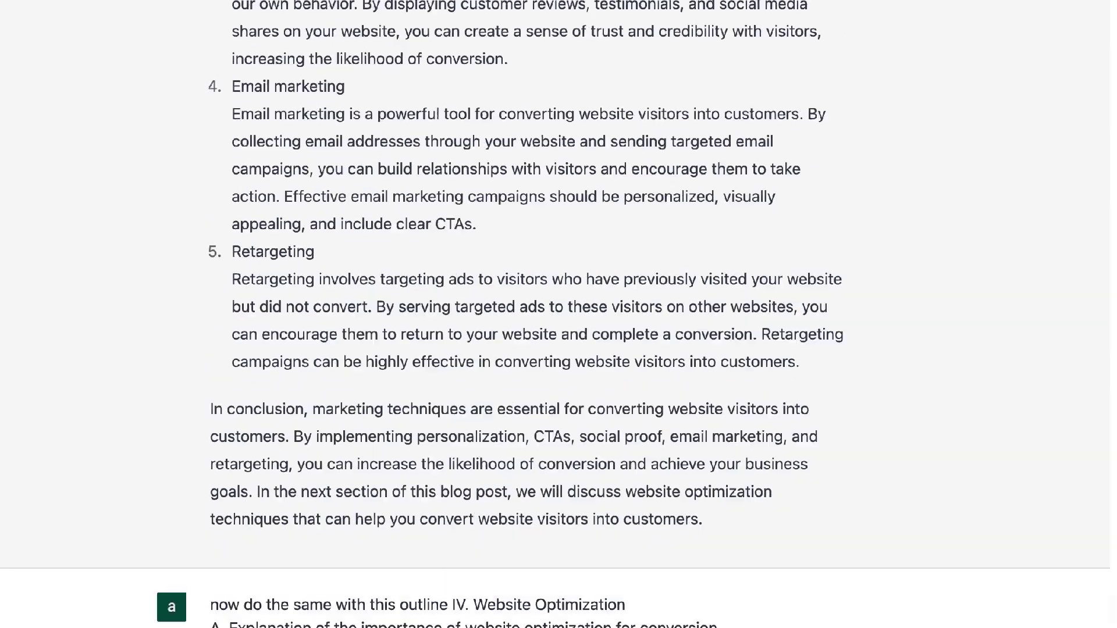
scroll(559, 314, down, 4)
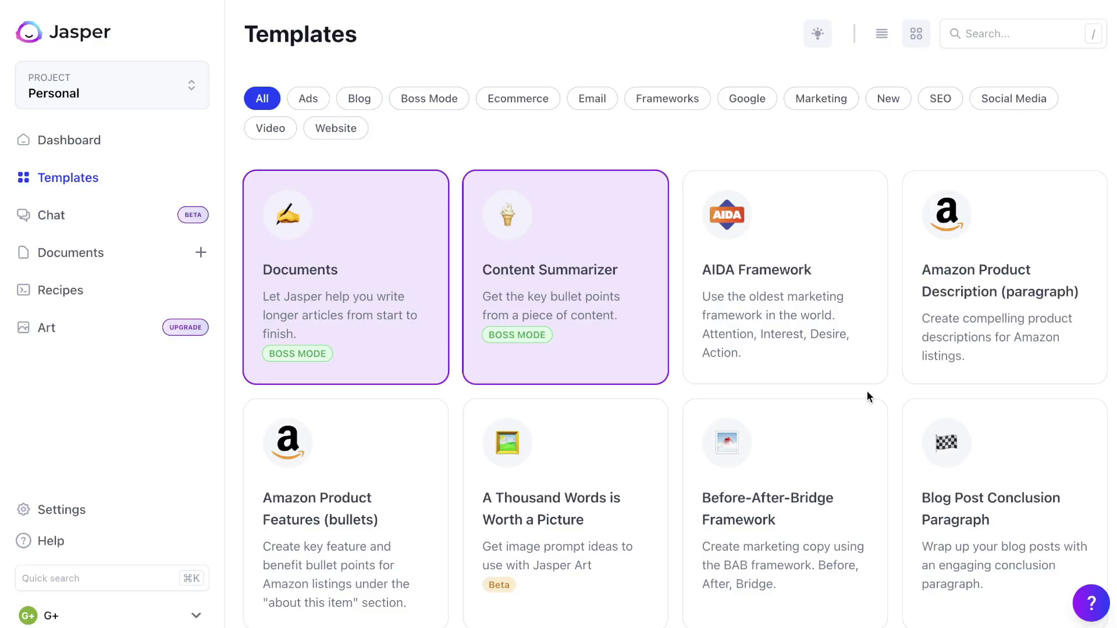
click(445, 269)
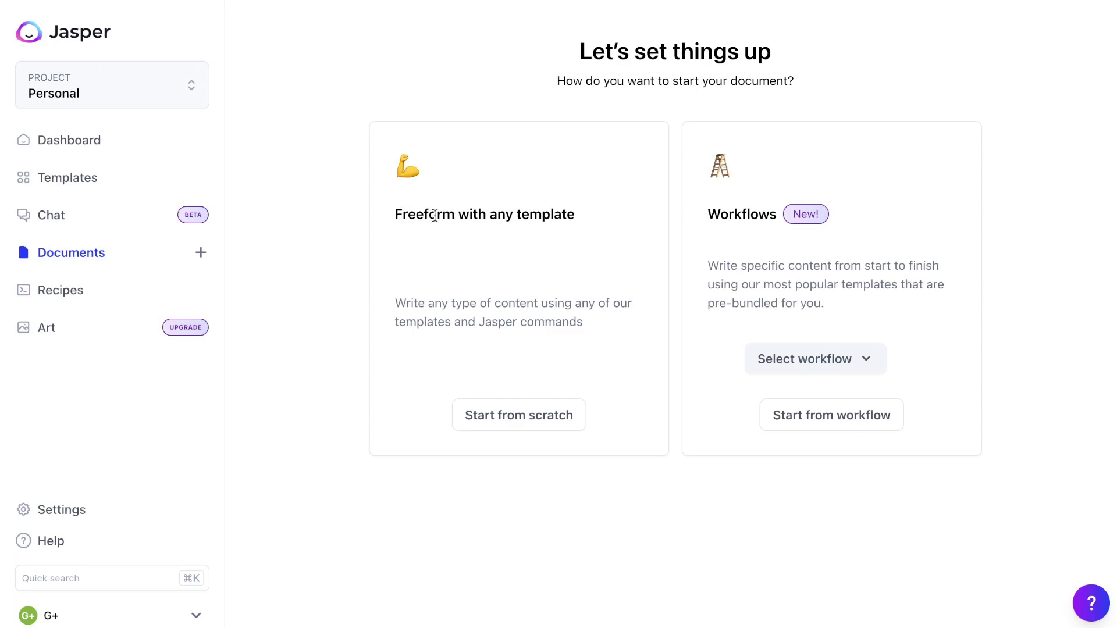
click(816, 359)
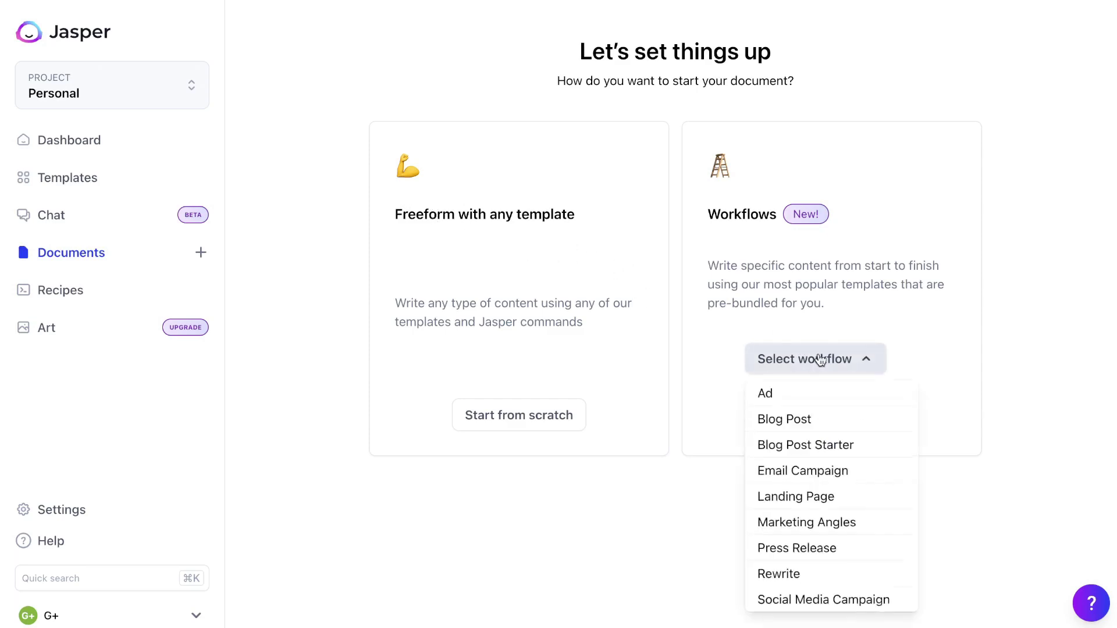
click(840, 444)
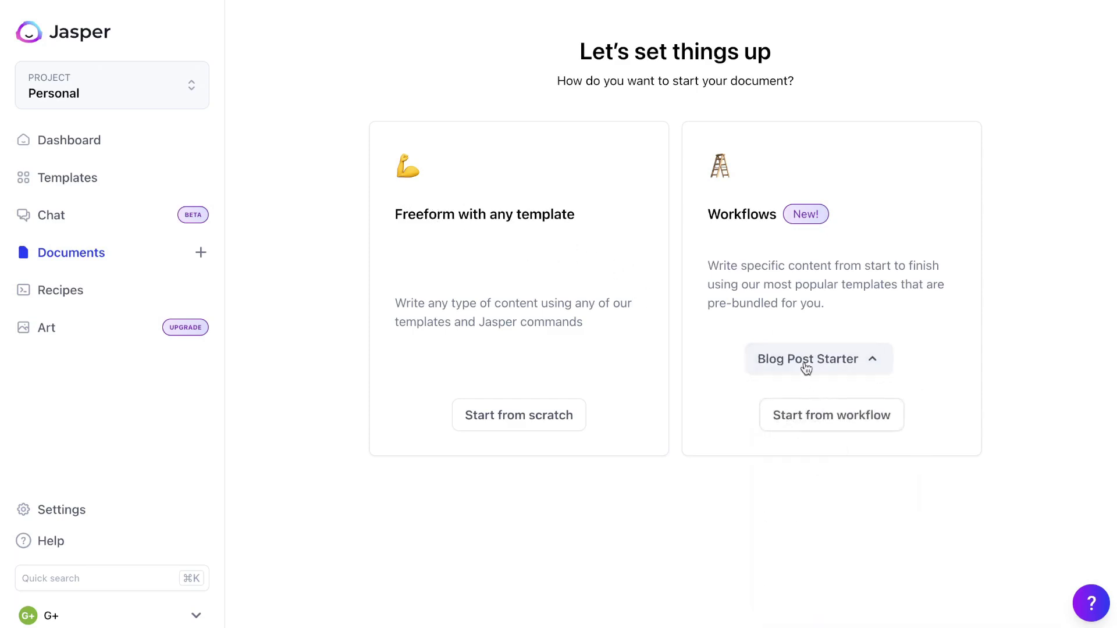
click(832, 428)
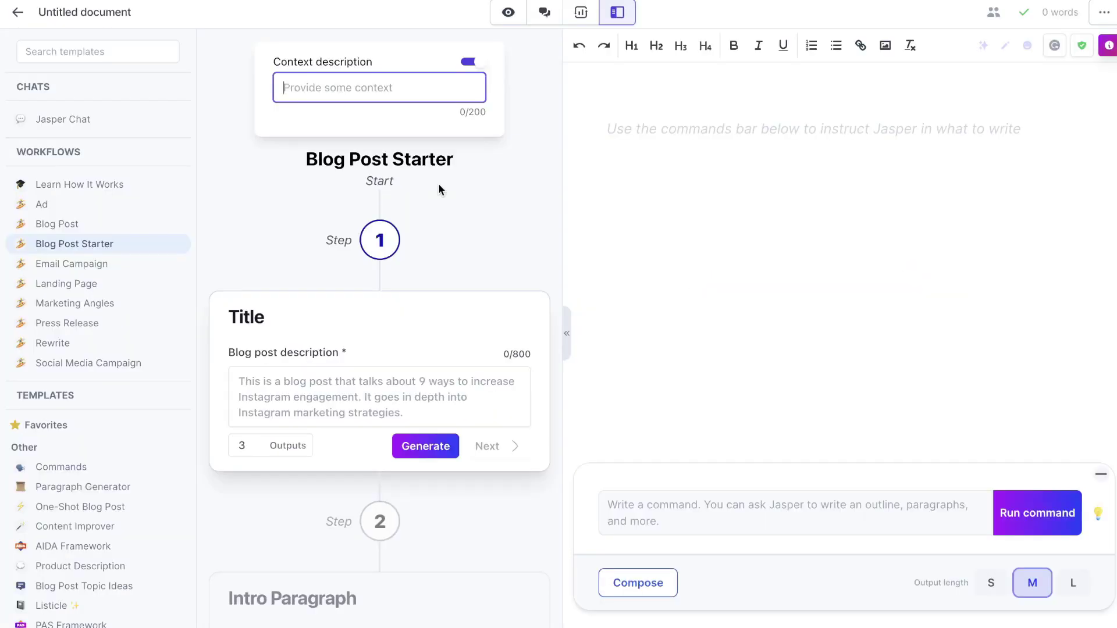
Step: Paste 'how to turn your website visitors into customers for an ecommerce brand' as the description and generate titles
scroll(473, 217, down, 1)
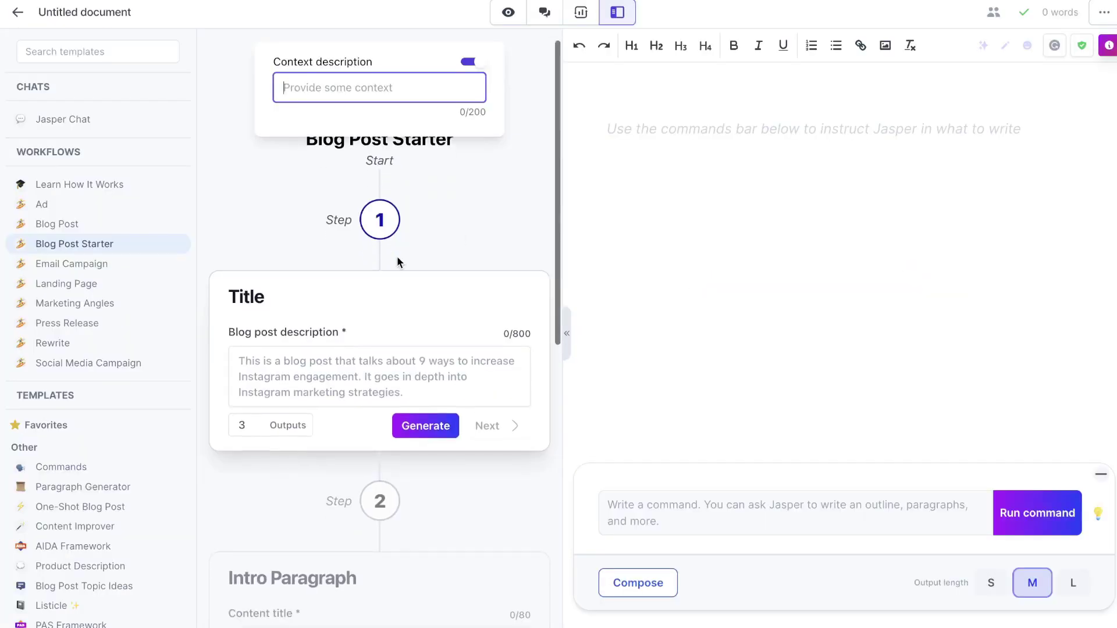
scroll(399, 306, down, 3)
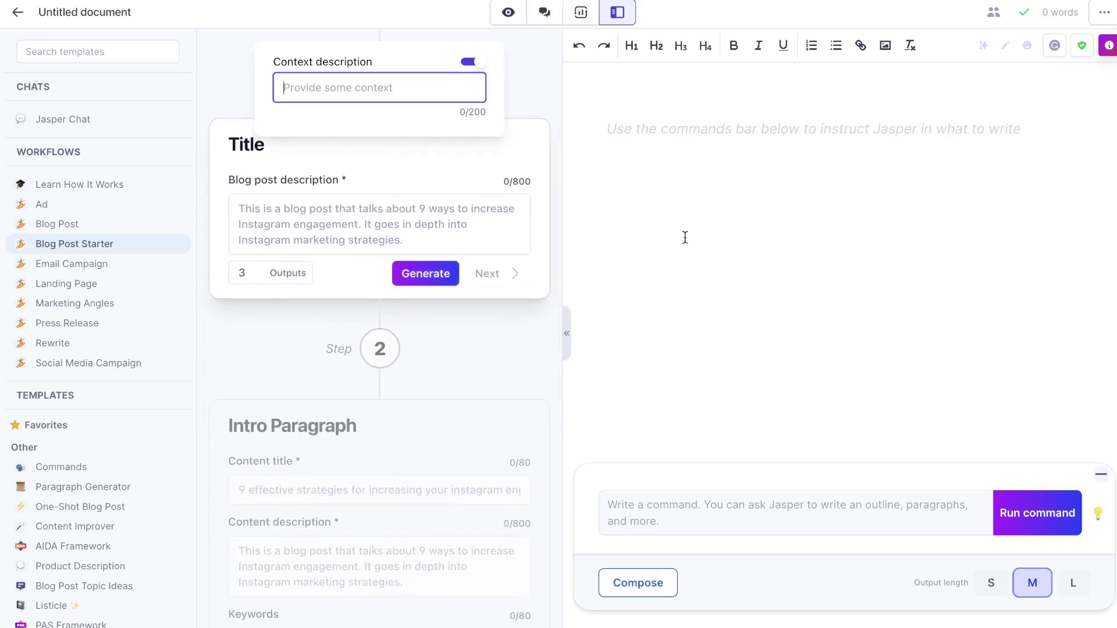
click(361, 349)
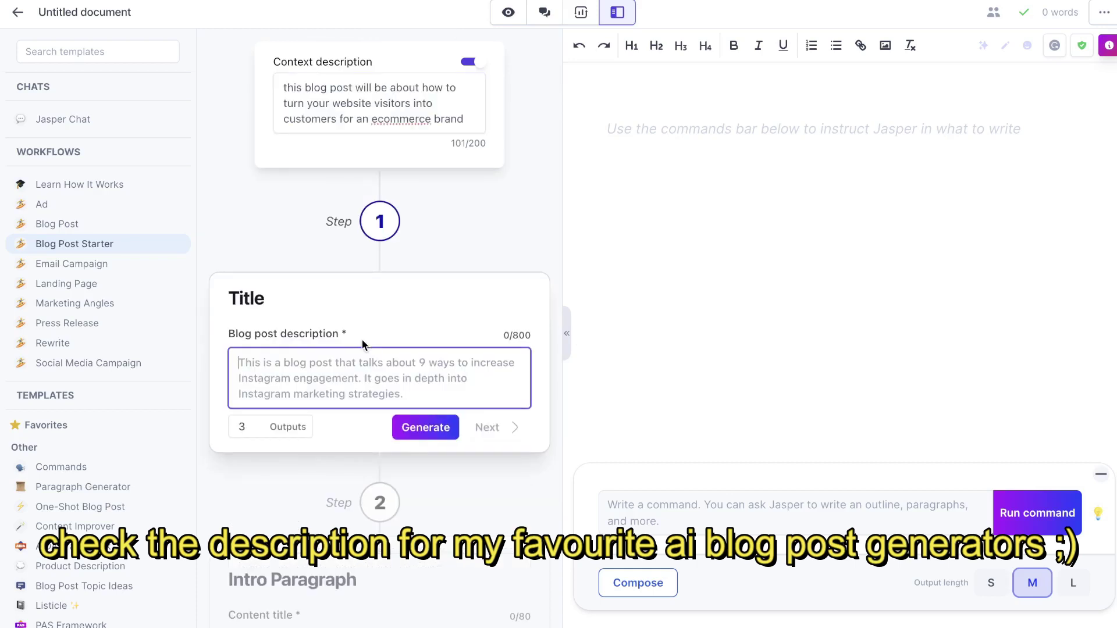
text(this blog post will be about how to turn your website visitors into customers for an ecommerce brand)
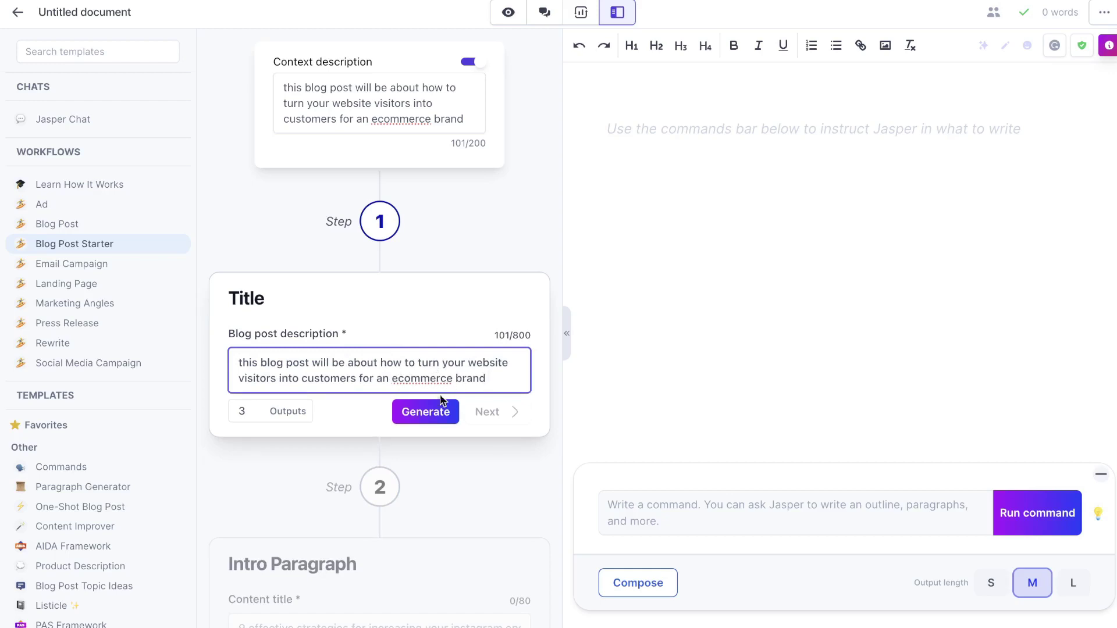
click(437, 413)
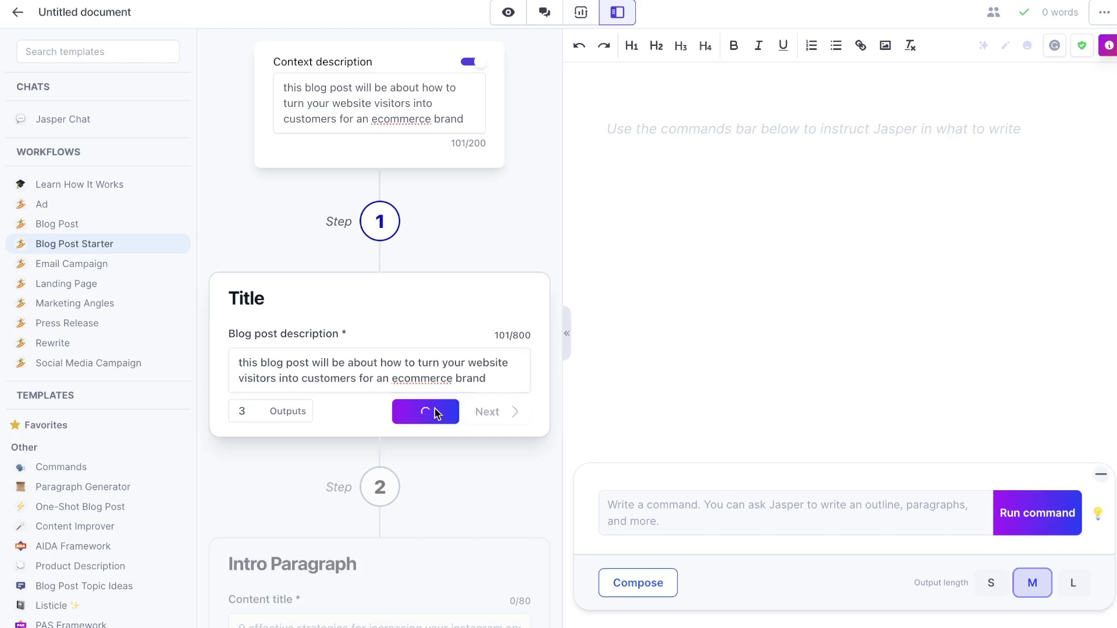
Step: Keep the title 'How to Turn Your Website Visitors Into Customers' and continue to Intro Paragraph
scroll(387, 262, down, 1)
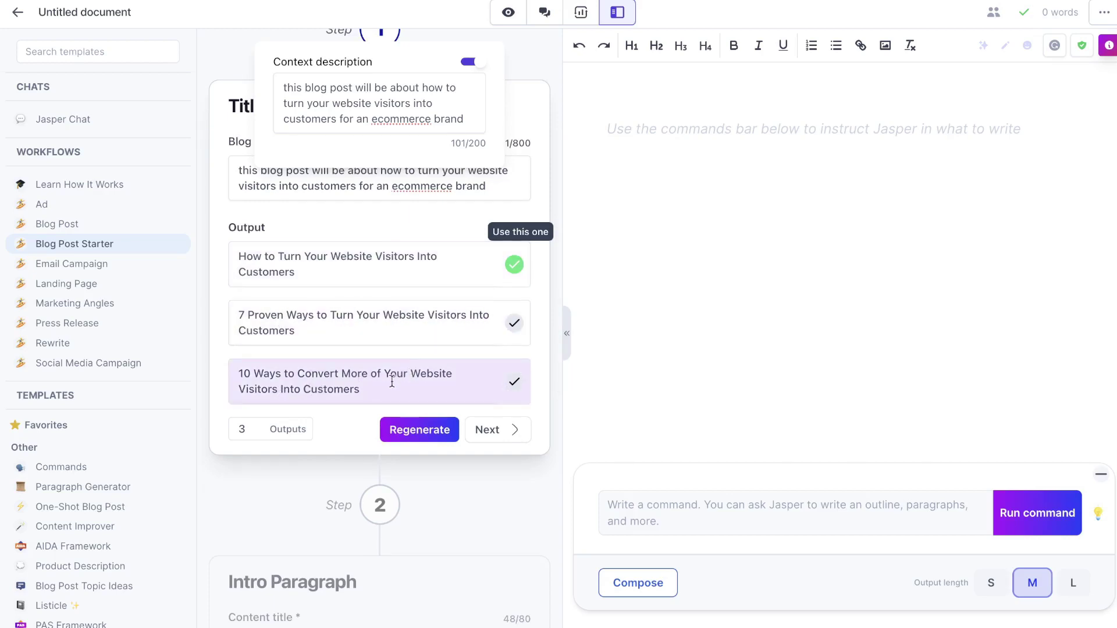
scroll(410, 354, down, 1)
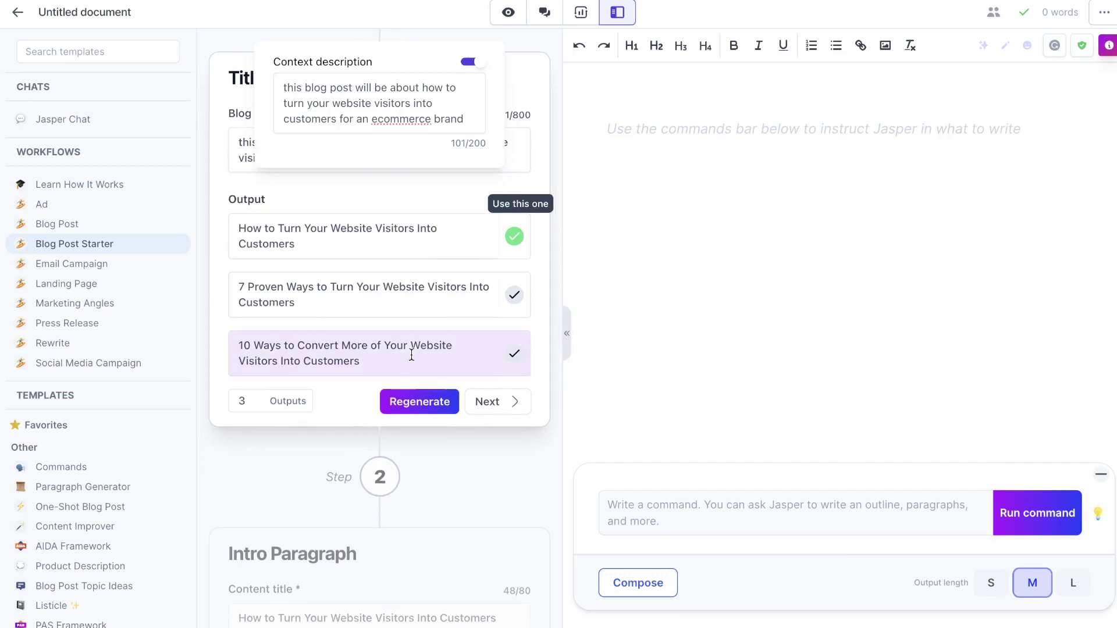
click(416, 287)
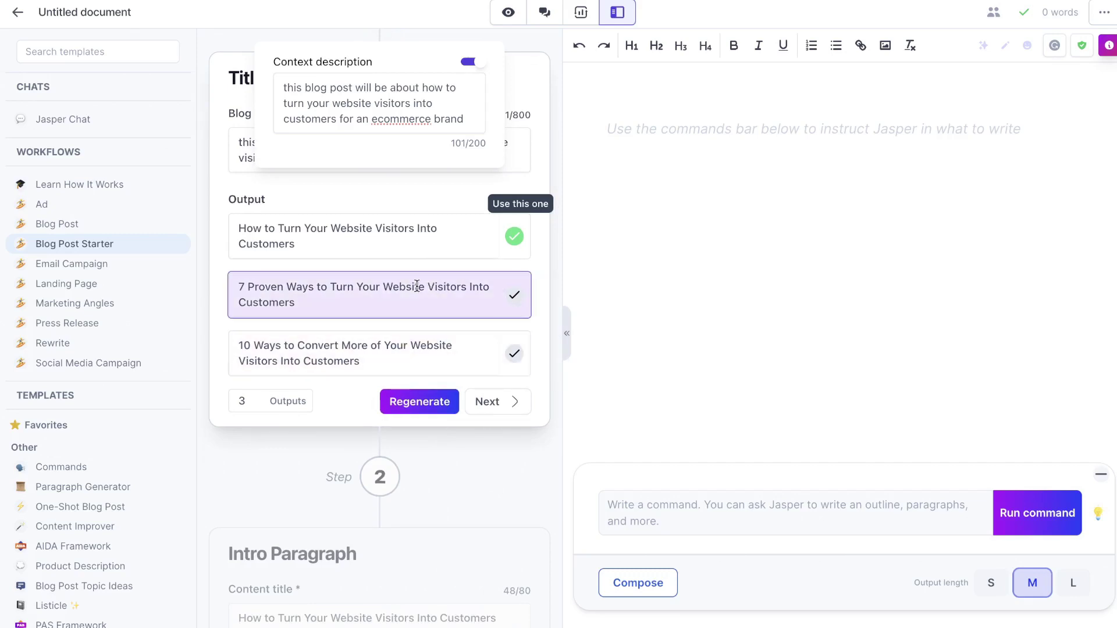
click(489, 402)
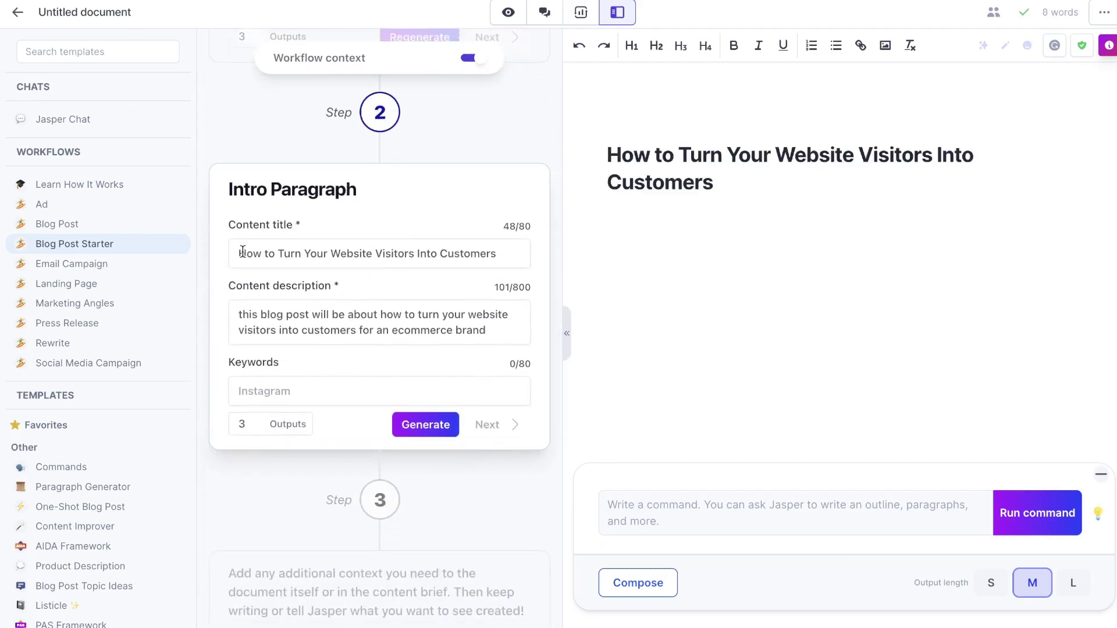
Step: Generate intro paragraph options from the post title
drag(242, 253, 549, 260)
scroll(400, 305, down, 1)
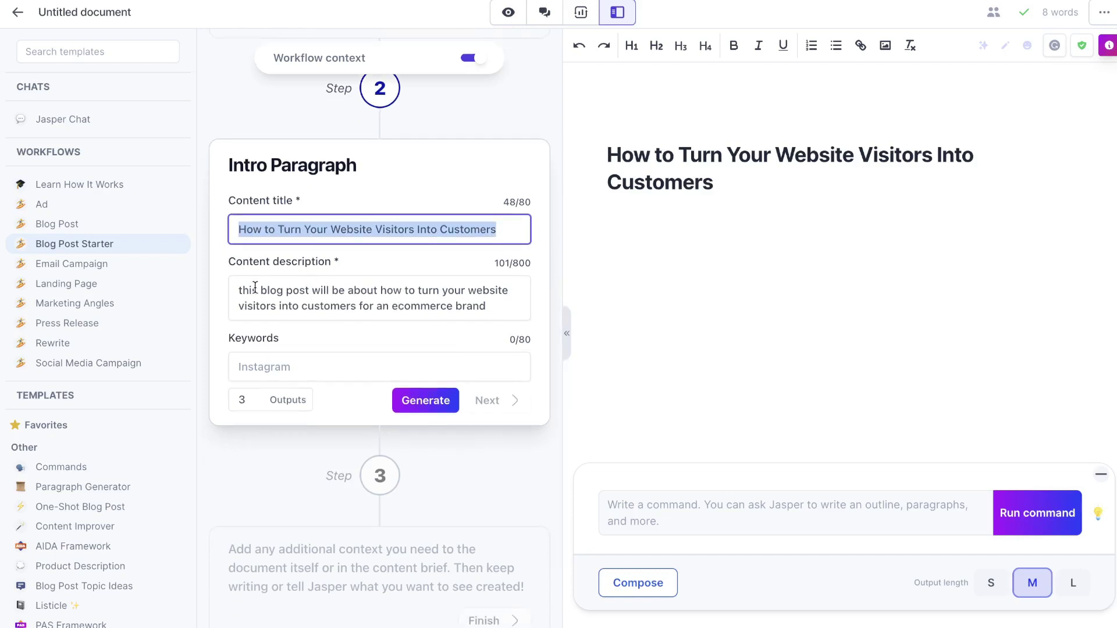
click(448, 413)
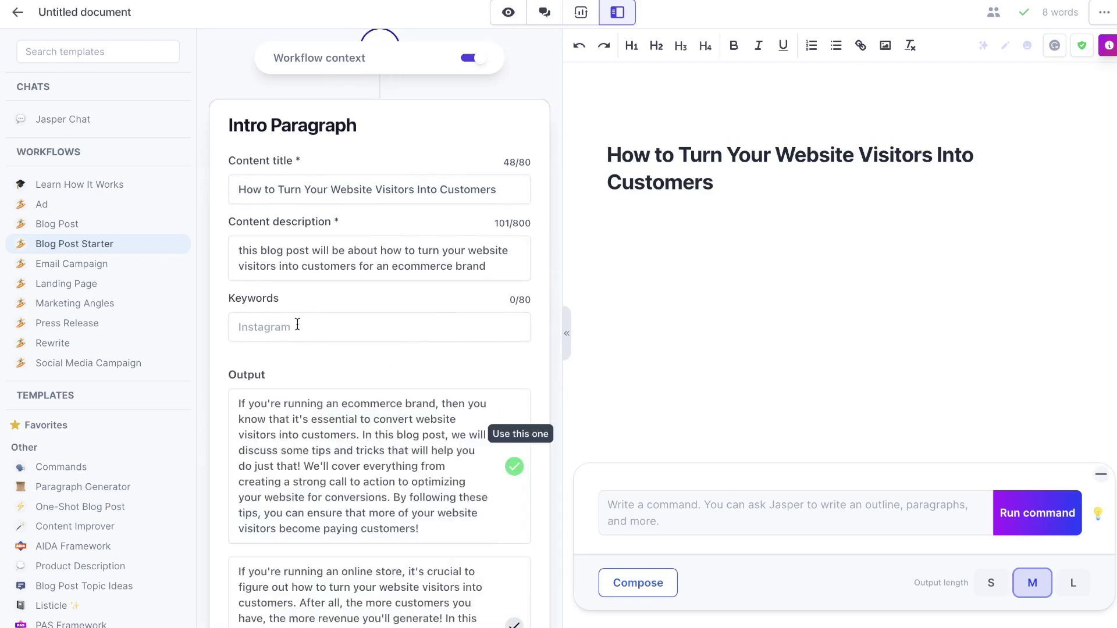
Step: Review the three intros and insert the first, ecommerce-brand one under the heading
scroll(297, 324, down, 5)
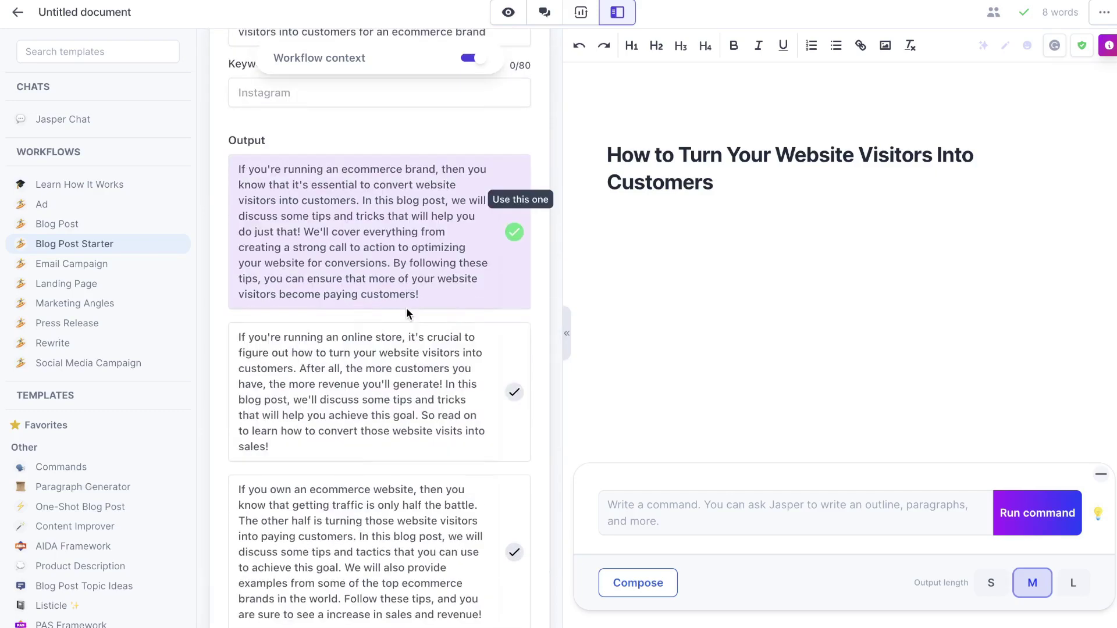
scroll(407, 308, down, 1)
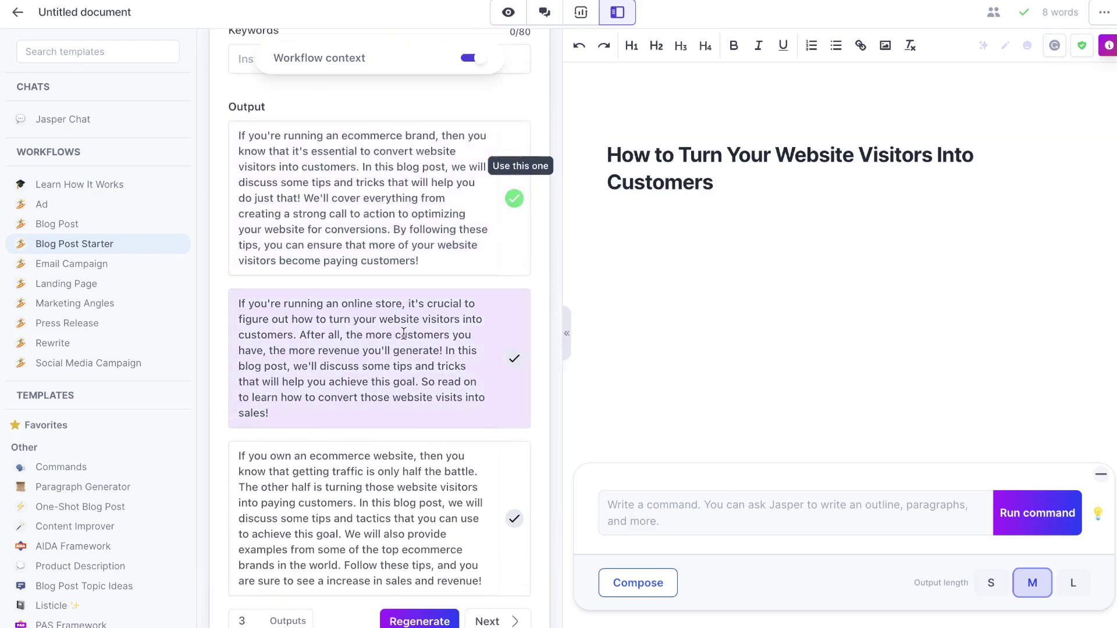
scroll(404, 333, down, 1)
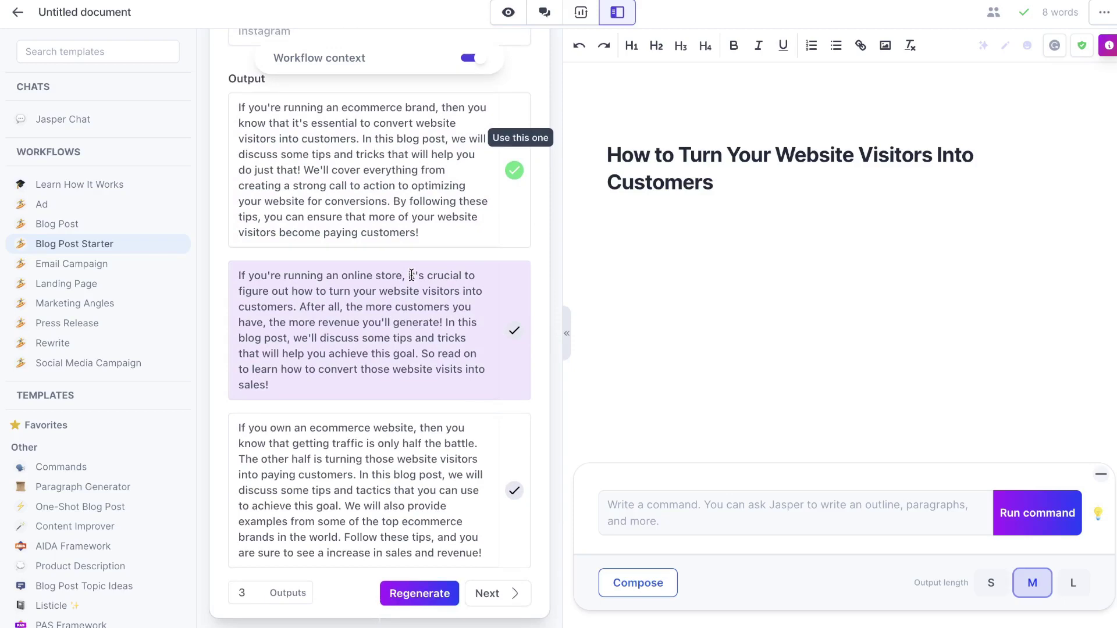
scroll(372, 444, down, 1)
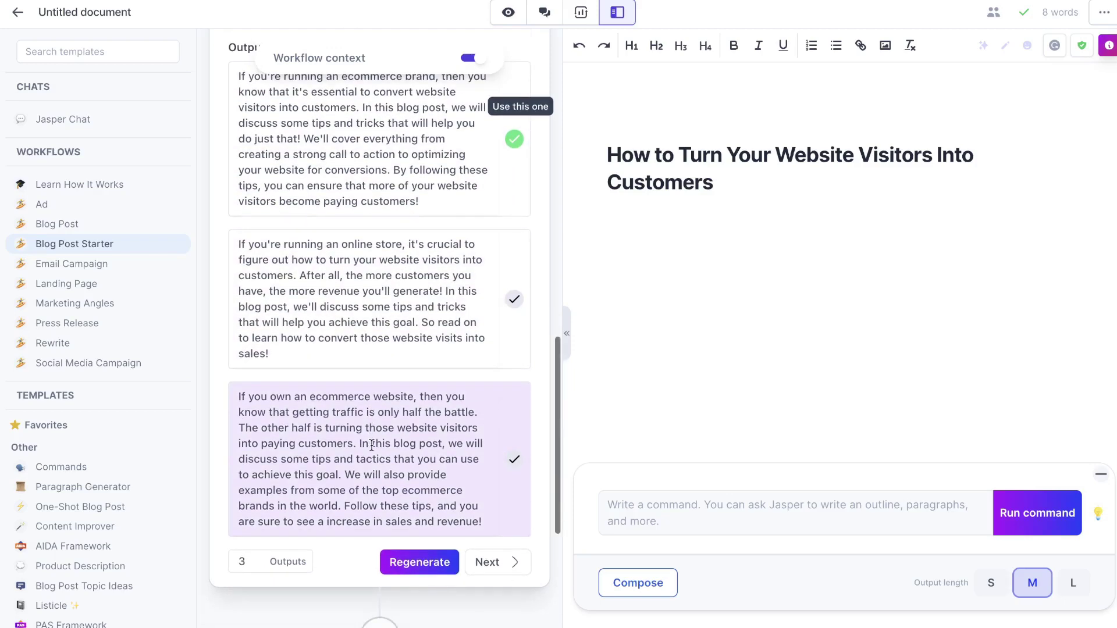
click(392, 444)
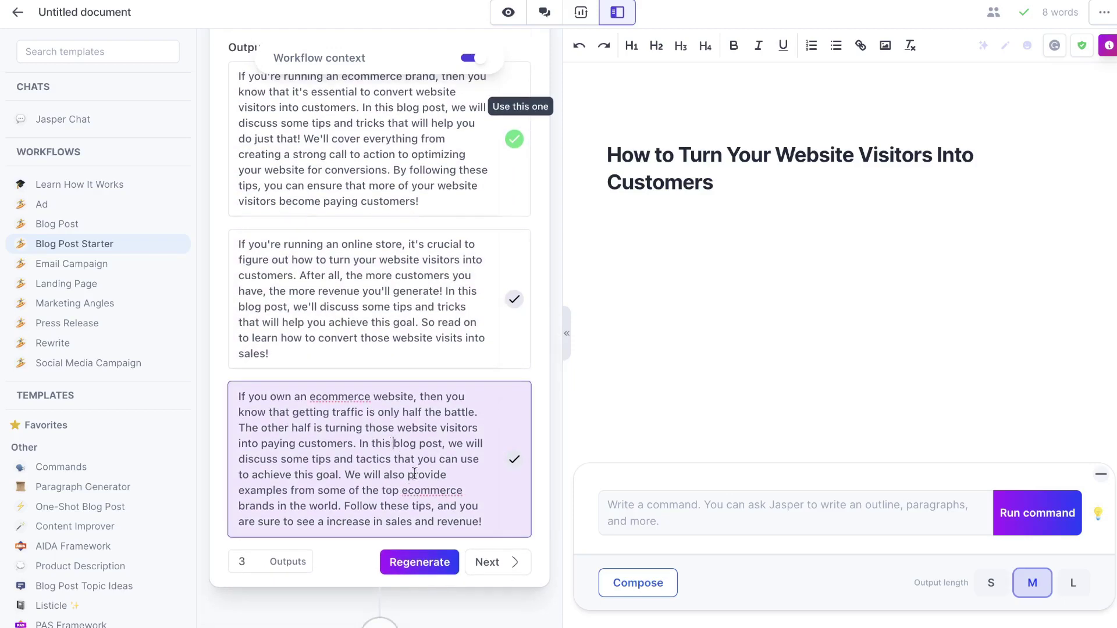
click(487, 562)
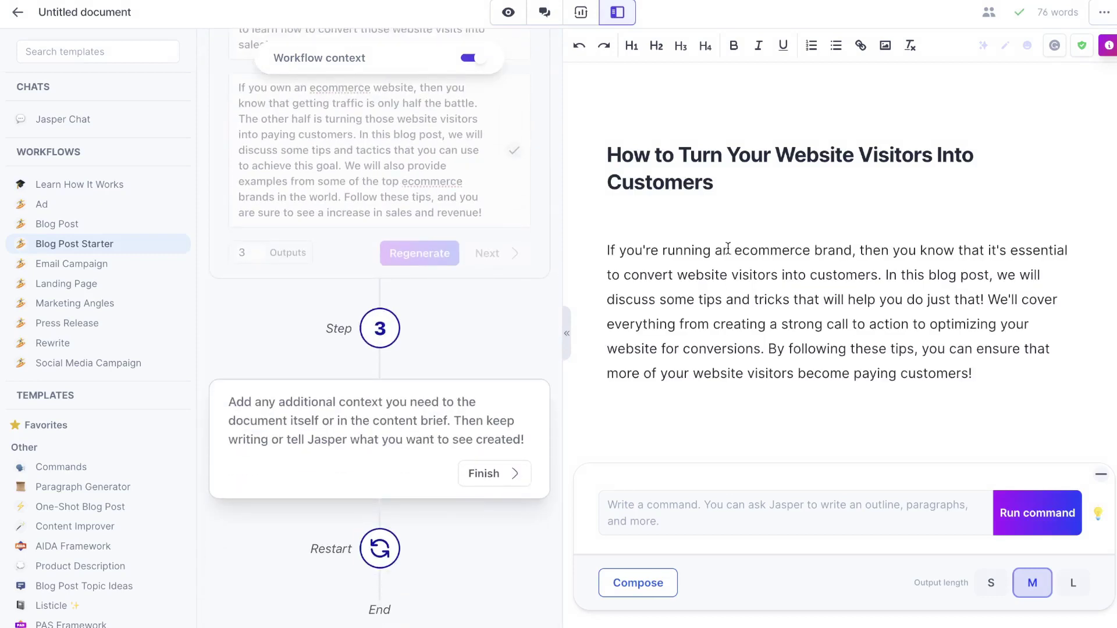
Step: Finish the Blog Post Starter workflow and collapse its panel to widen the editor
drag(732, 255, 859, 255)
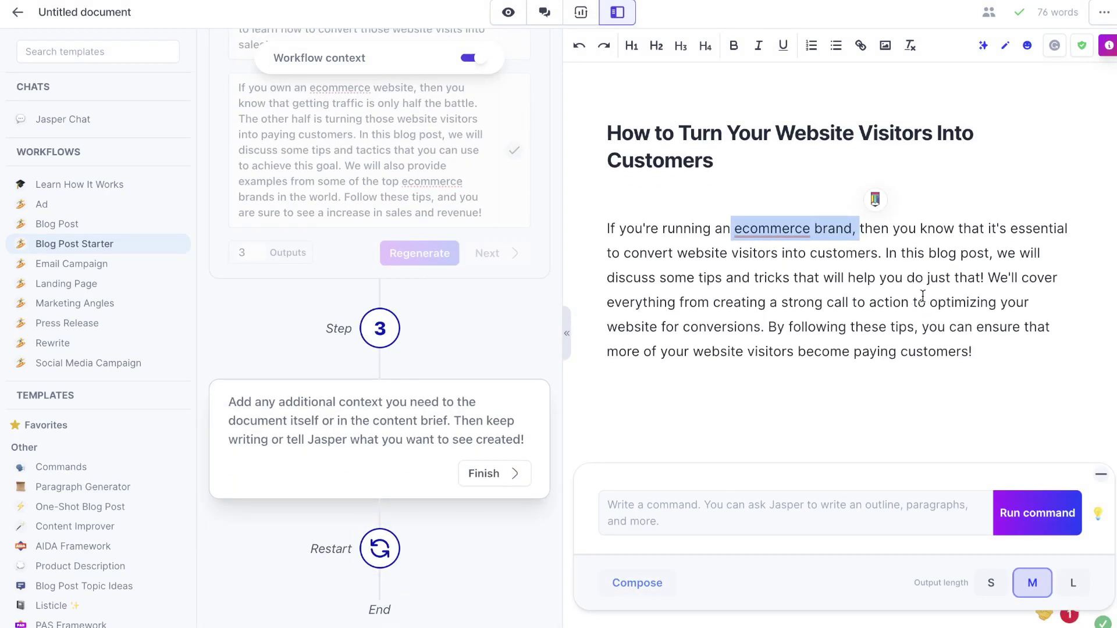
triple_click(769, 255)
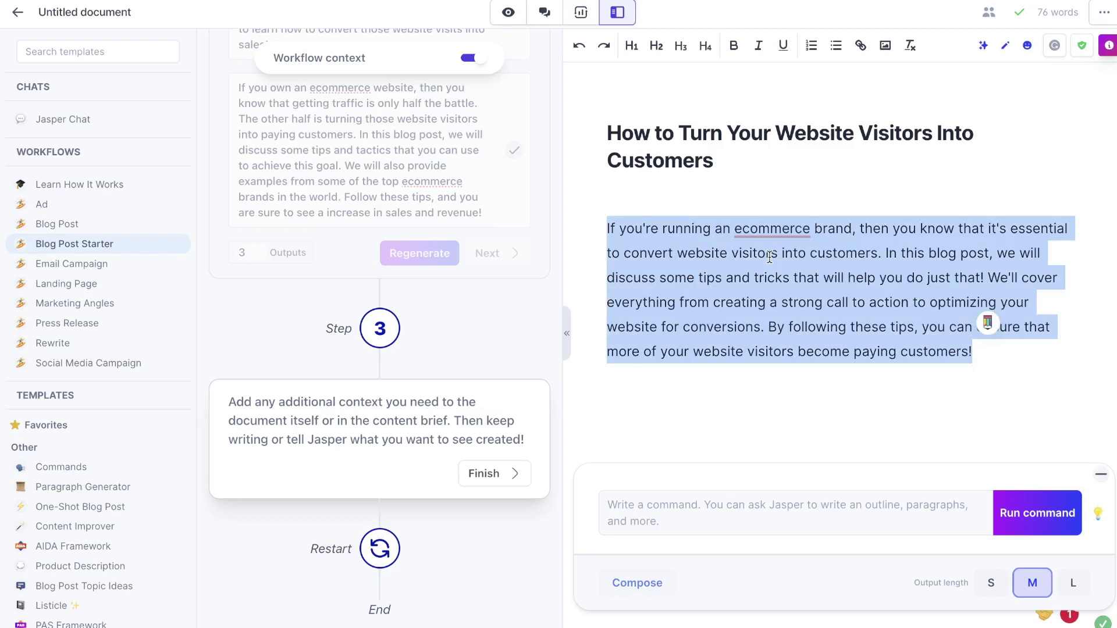
click(474, 351)
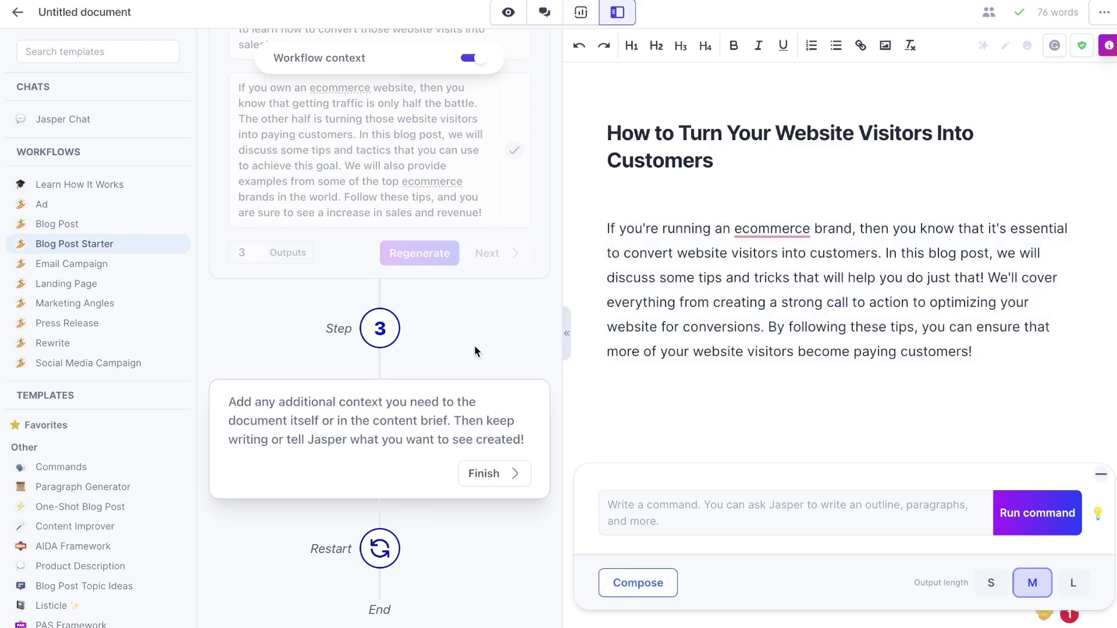
click(501, 489)
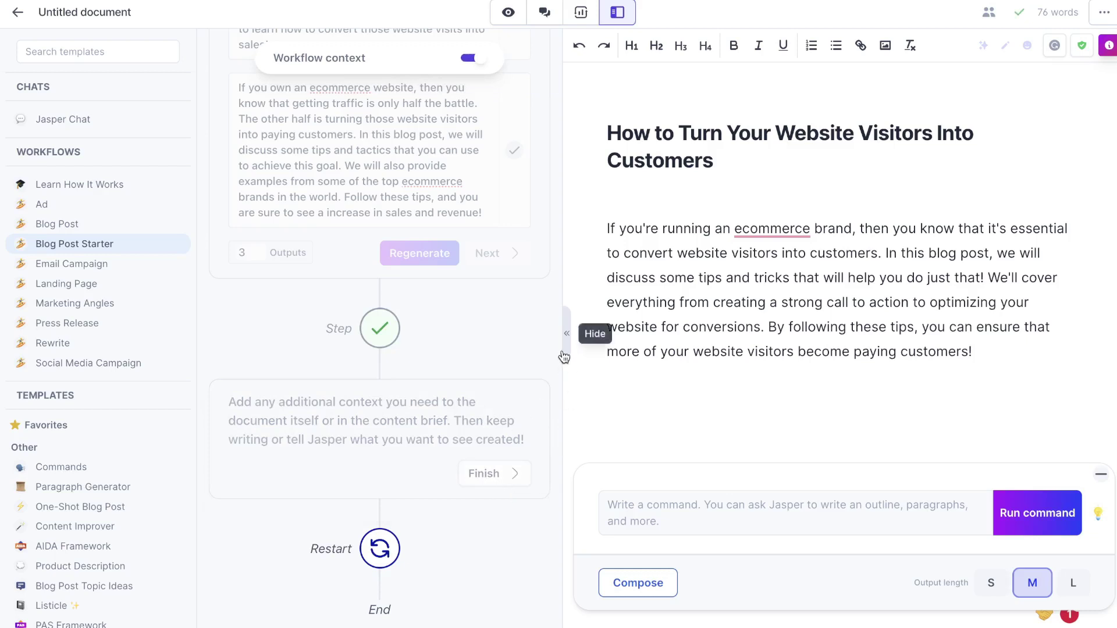
click(567, 338)
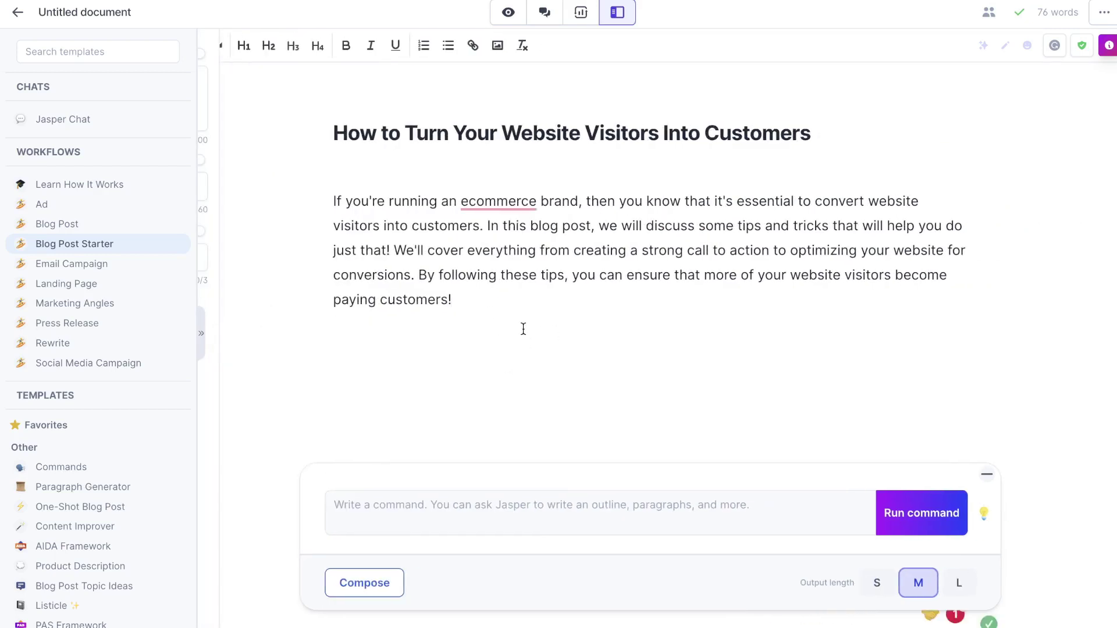
Step: Add a new line after the intro paragraph and open the Blog Post Outline template
key(Return)
key(Return)
scroll(91, 282, down, 1)
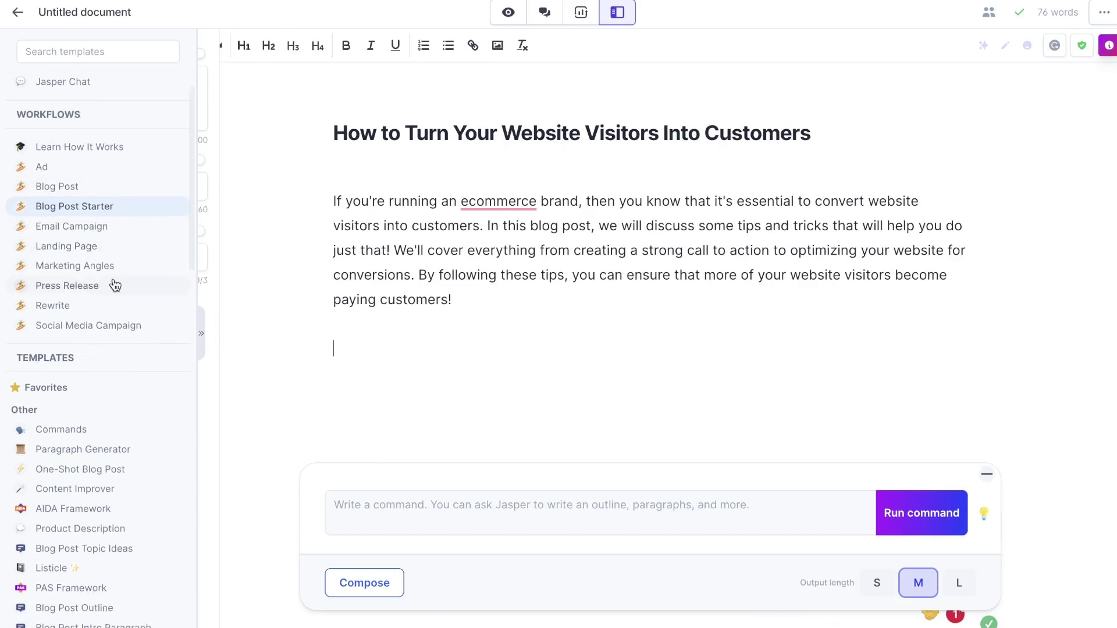
scroll(94, 378, down, 3)
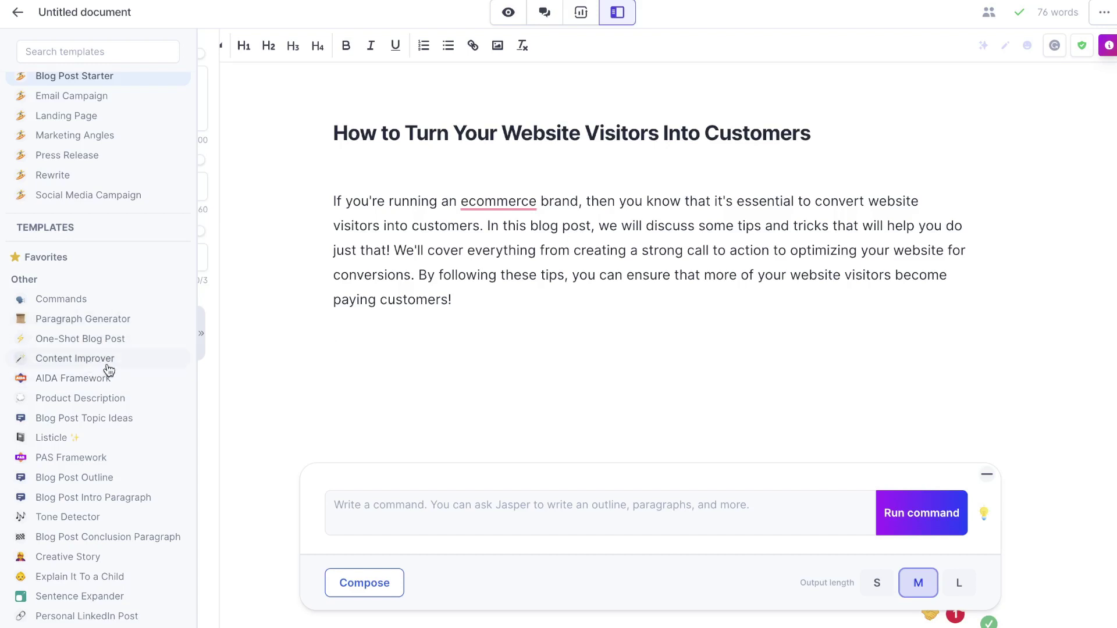
scroll(109, 369, down, 1)
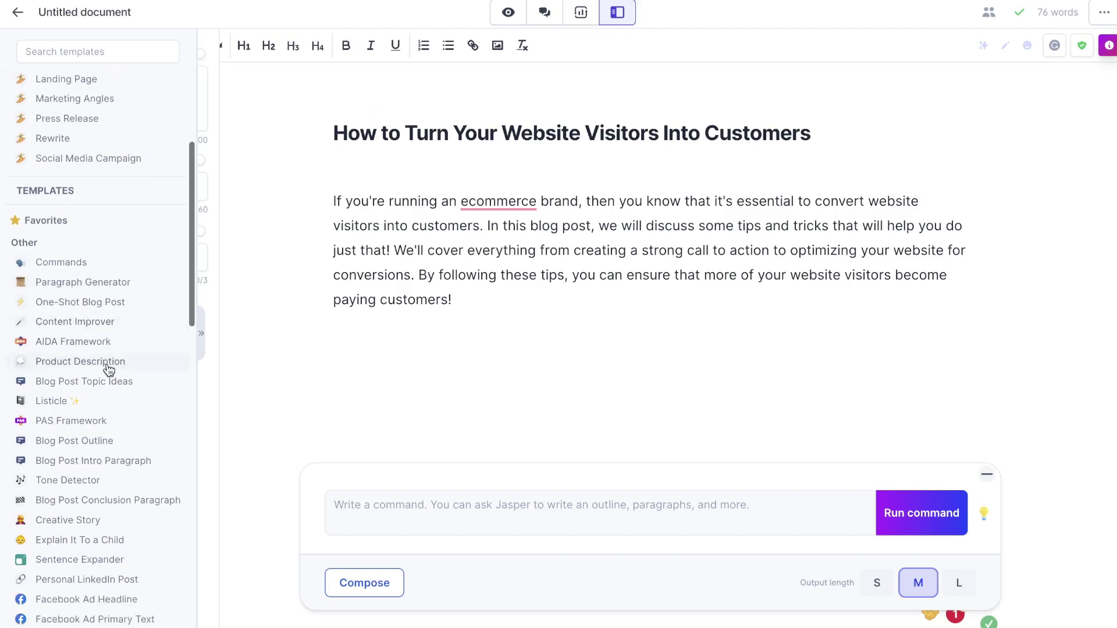
scroll(109, 370, down, 1)
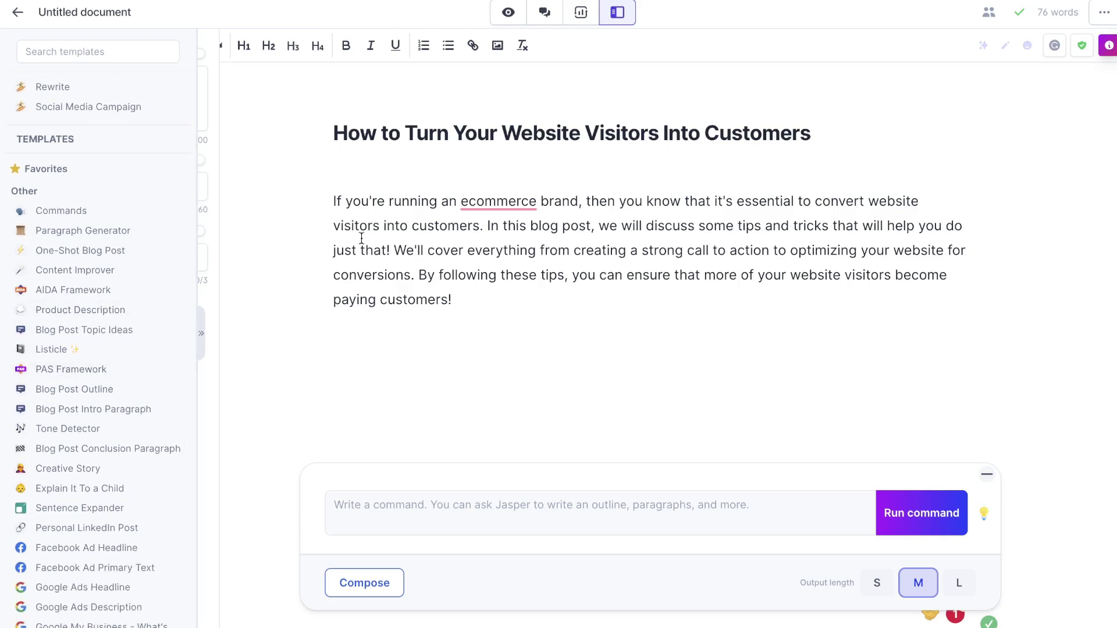
click(125, 392)
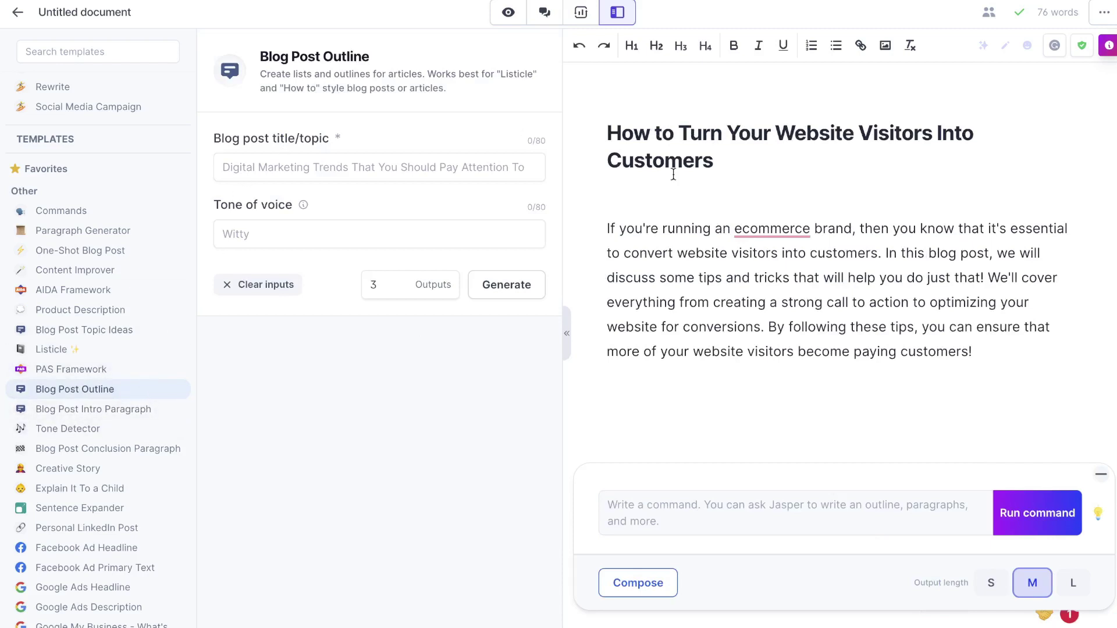
Step: Use the heading 'How to Turn Your Website Visitors Into Customers' as outline topic and generate three outlines
drag(742, 158, 606, 134)
key(ctrl+c)
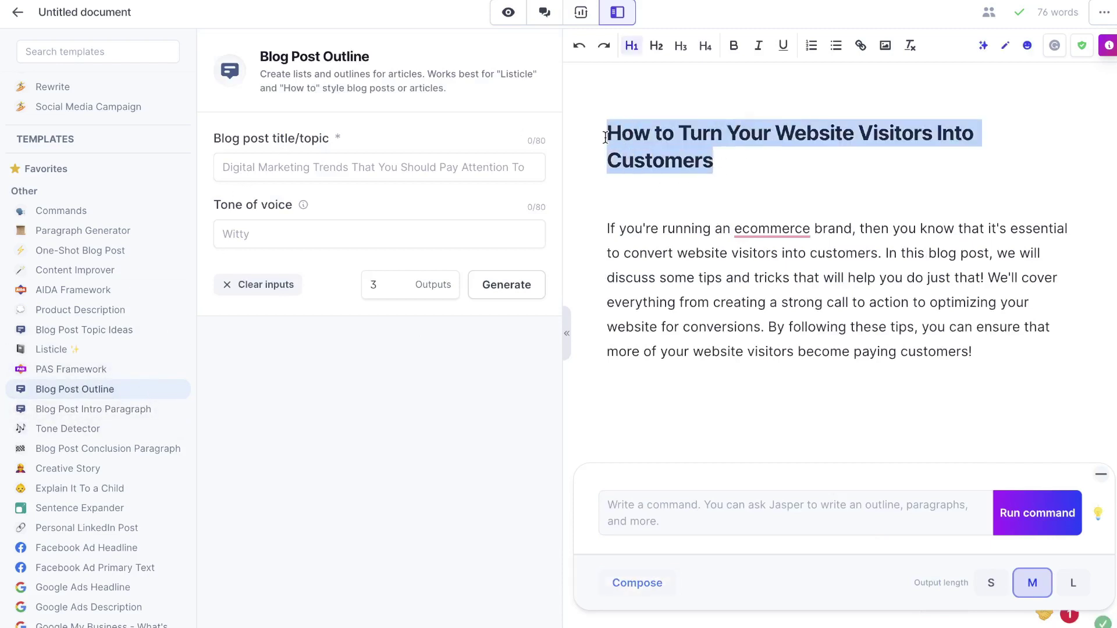
click(354, 178)
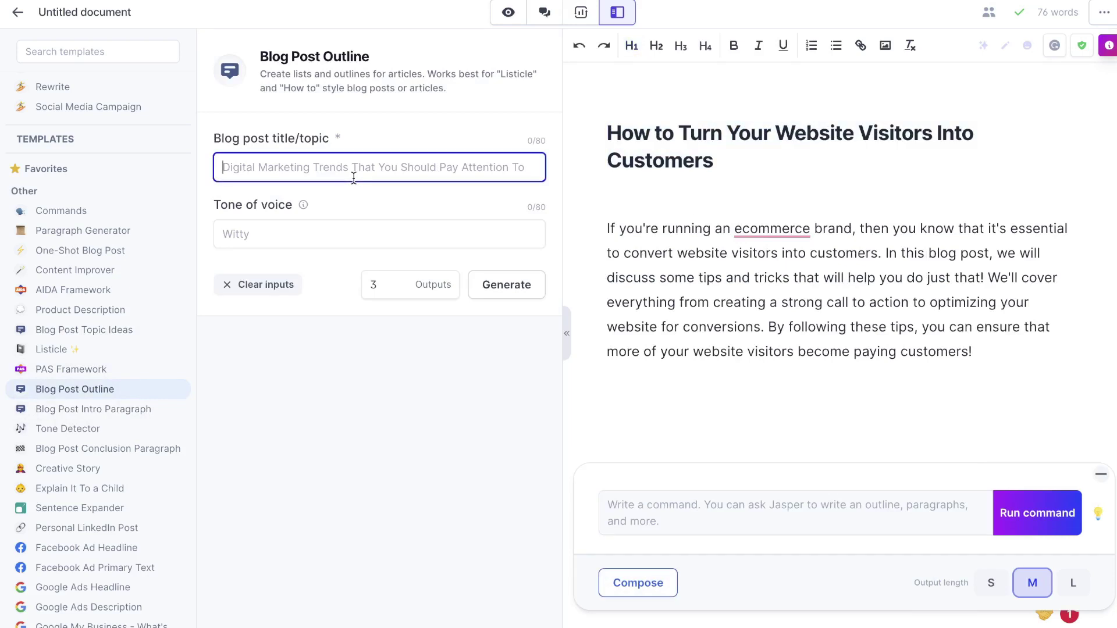
key(ctrl+v)
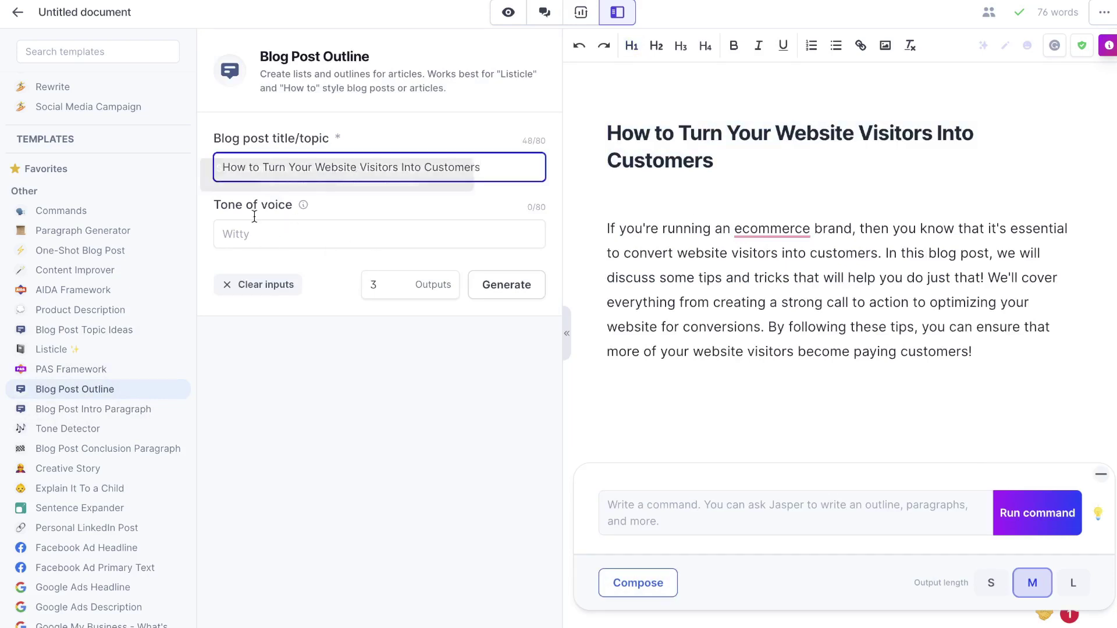
click(512, 285)
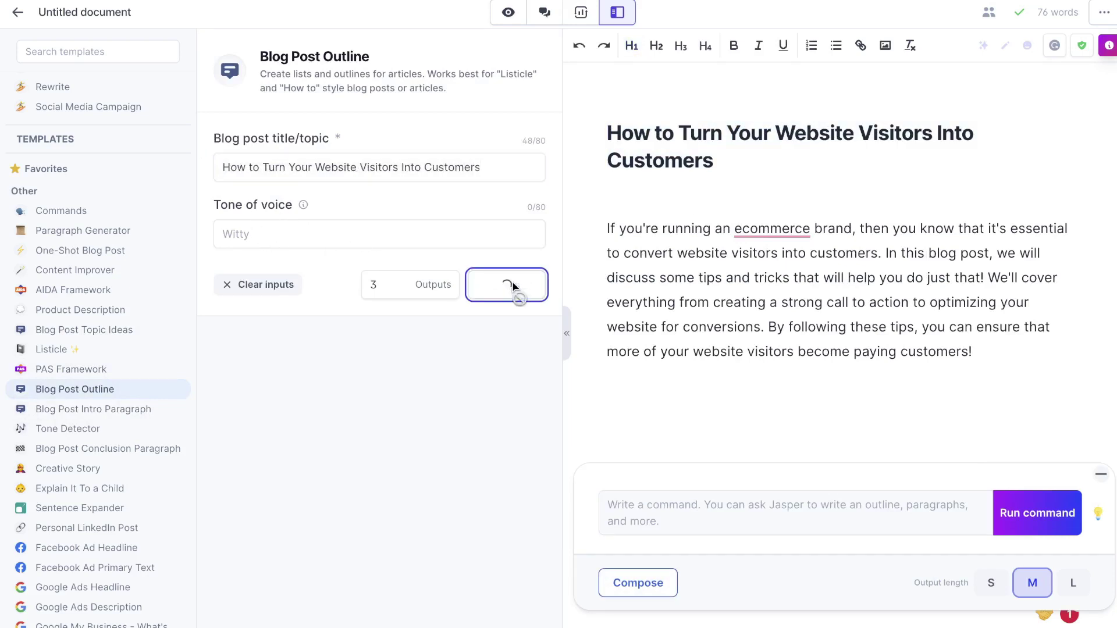
scroll(414, 334, down, 2)
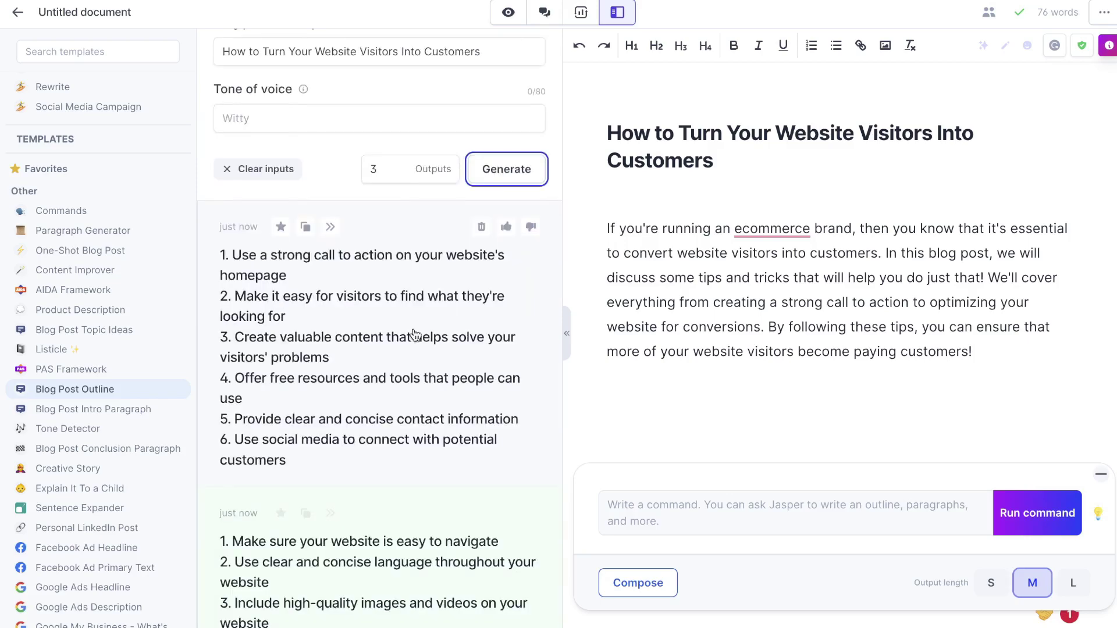
scroll(414, 335, down, 6)
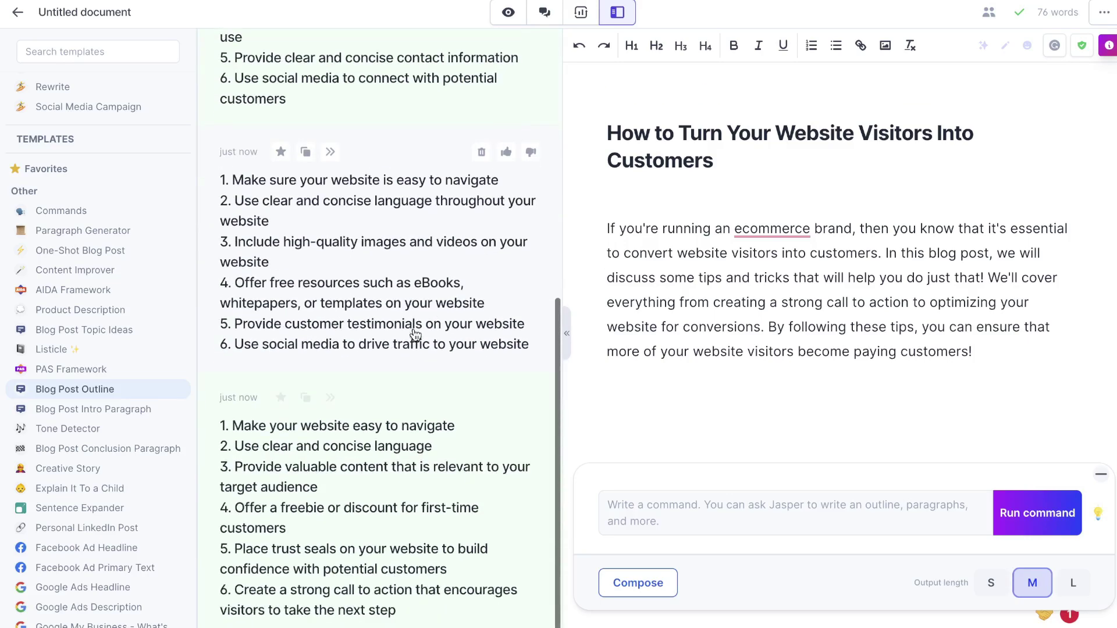
scroll(414, 334, up, 6)
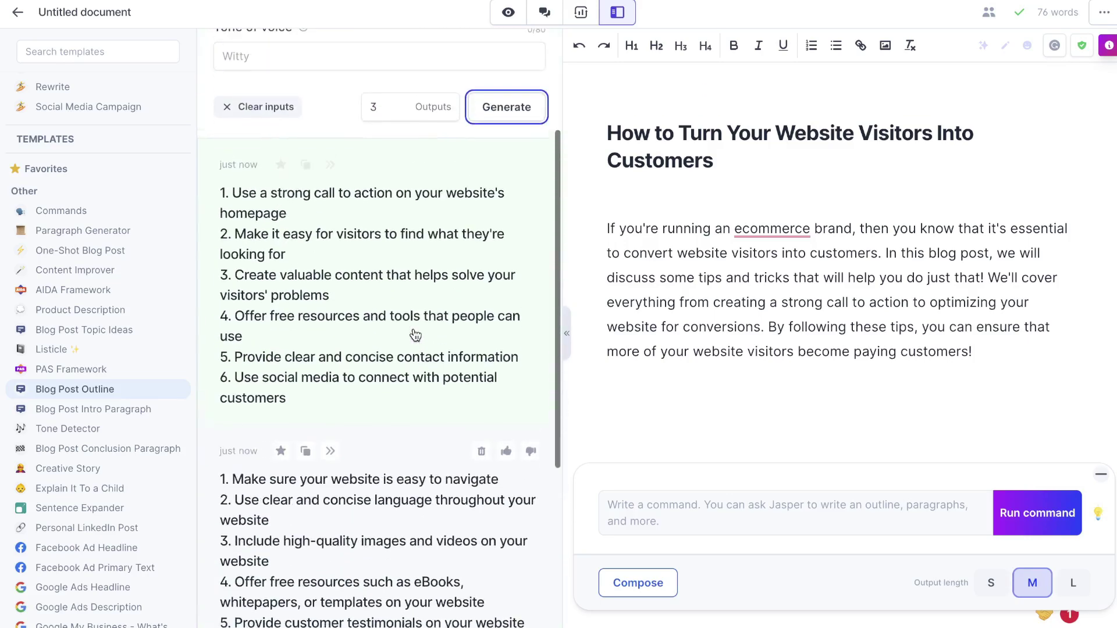
scroll(414, 334, up, 3)
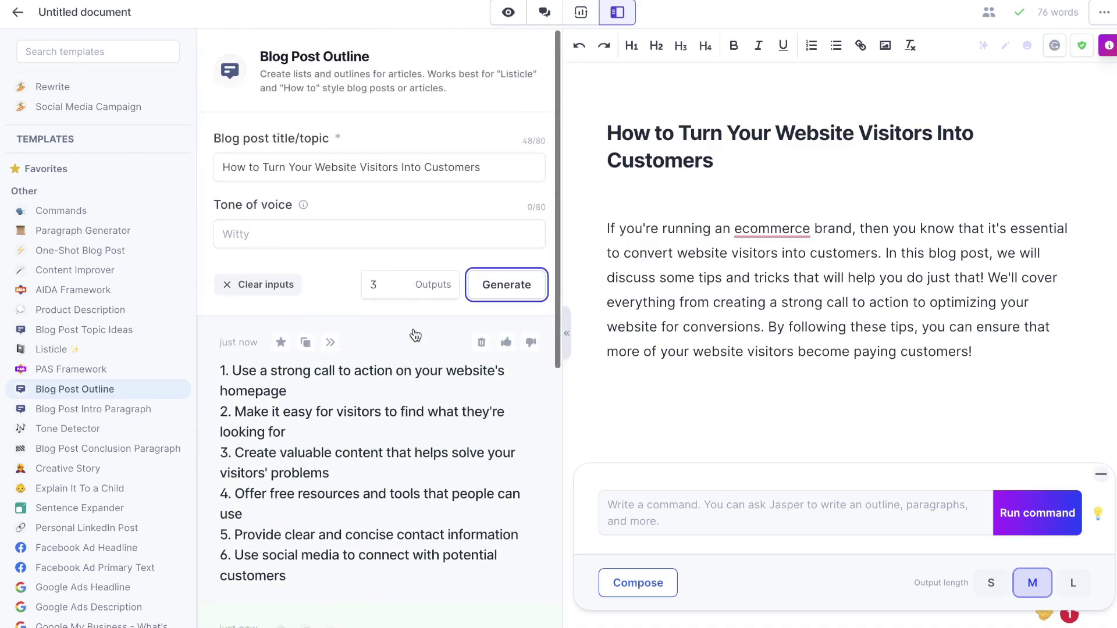
scroll(414, 336, down, 2)
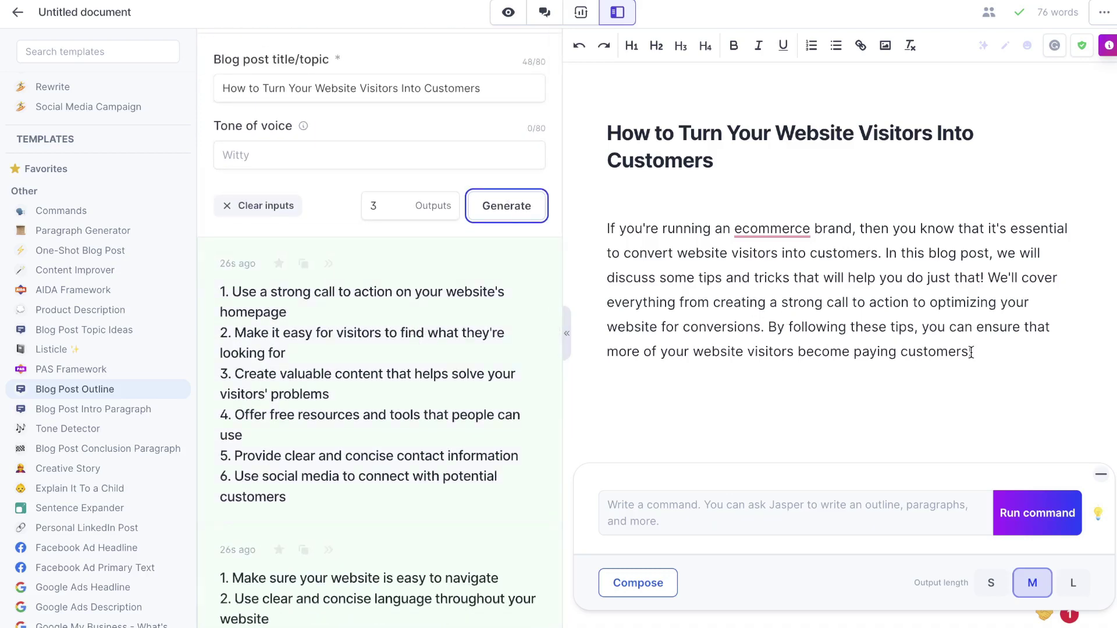
Step: Regenerate outlines and paste the newest six-point outline below the intro paragraph
key(ctrl+Return)
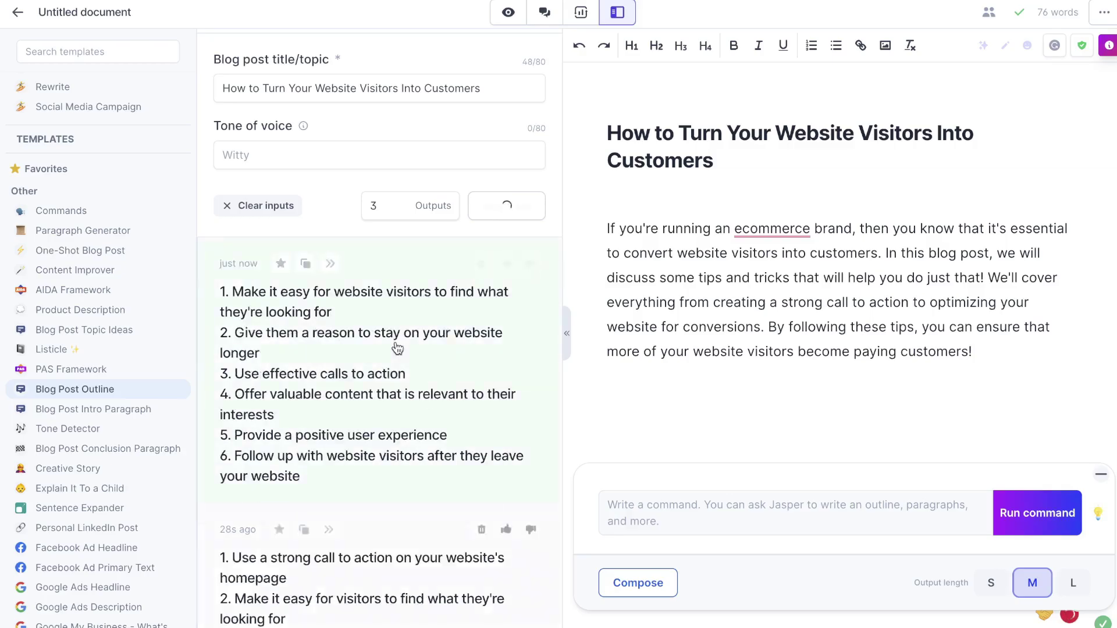
click(518, 381)
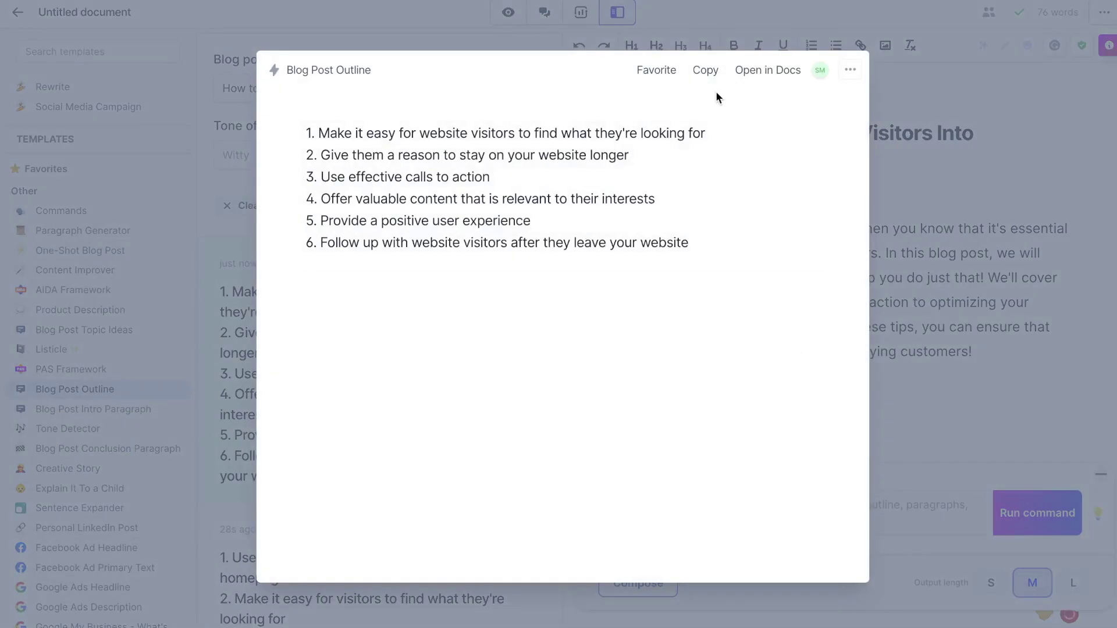
click(705, 73)
click(932, 249)
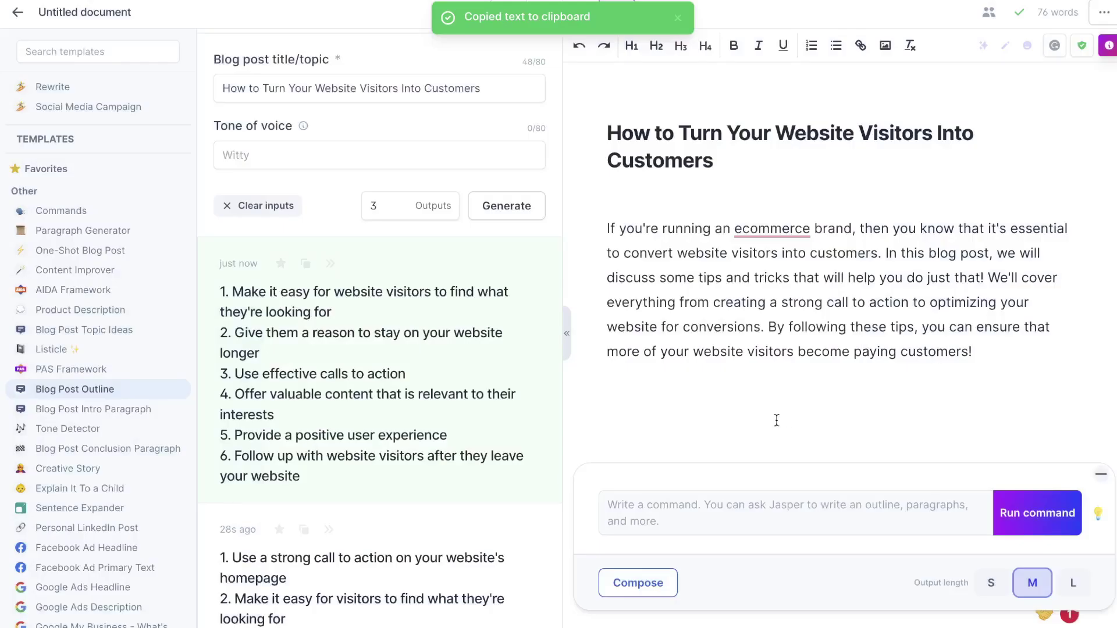
key(ctrl+v)
scroll(757, 378, down, 3)
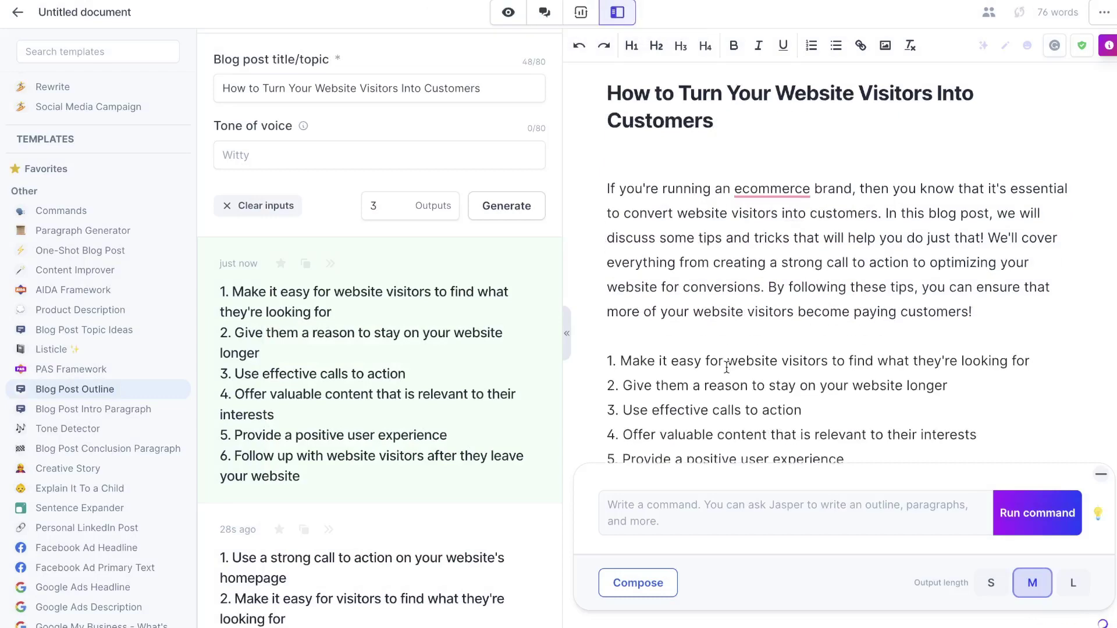
scroll(839, 285, up, 3)
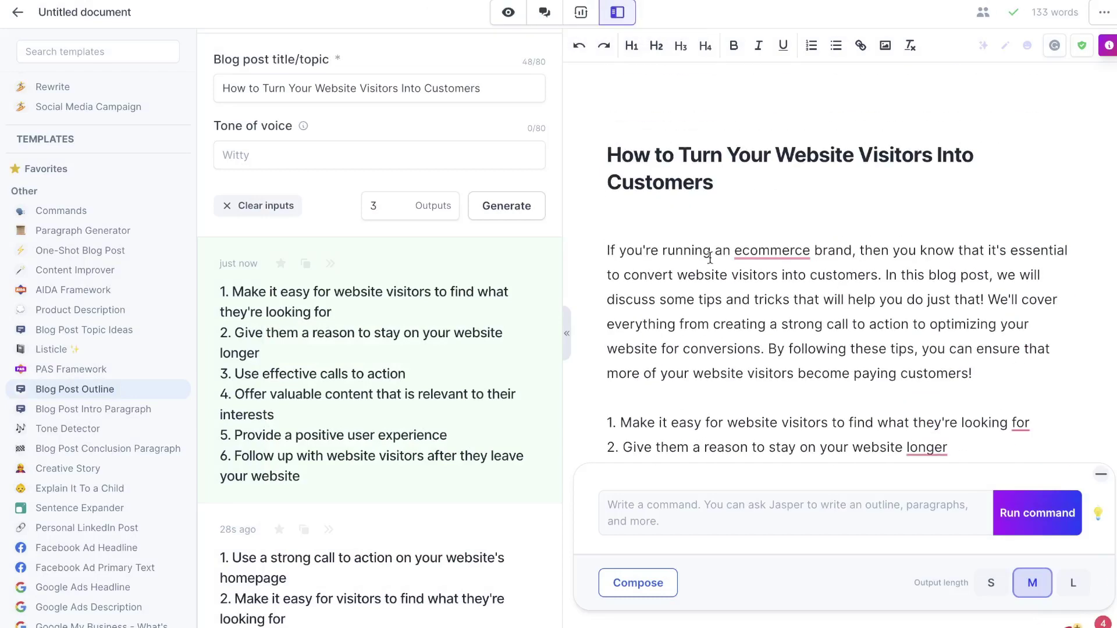
scroll(642, 178, down, 2)
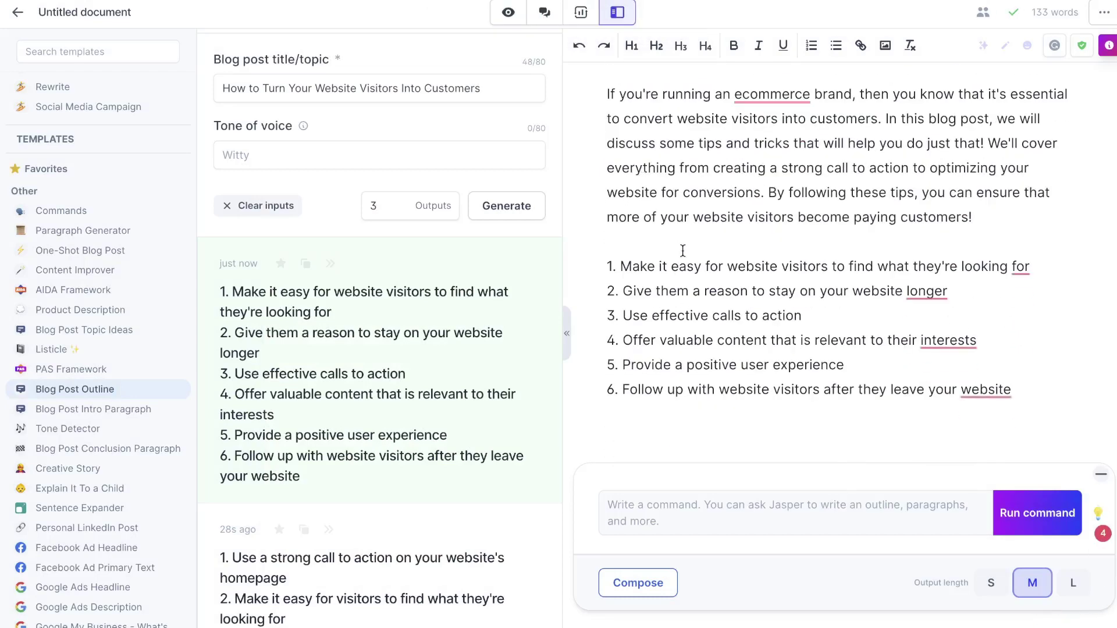
triple_click(717, 270)
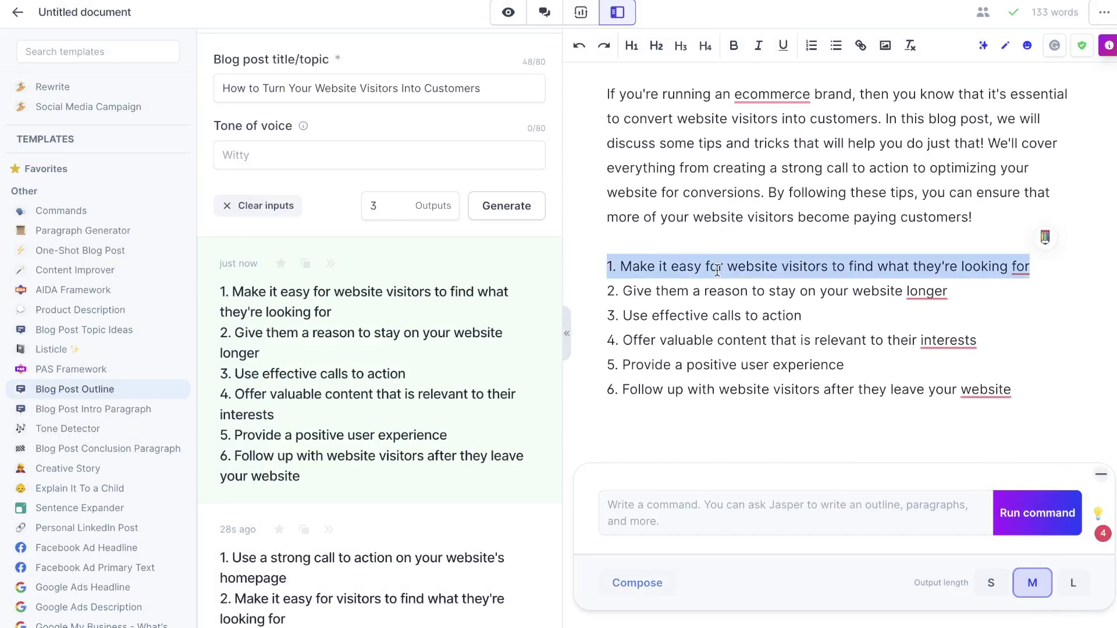
Step: Collapse the template panel and open the Paragraph Generator template via a 'para' search
click(760, 266)
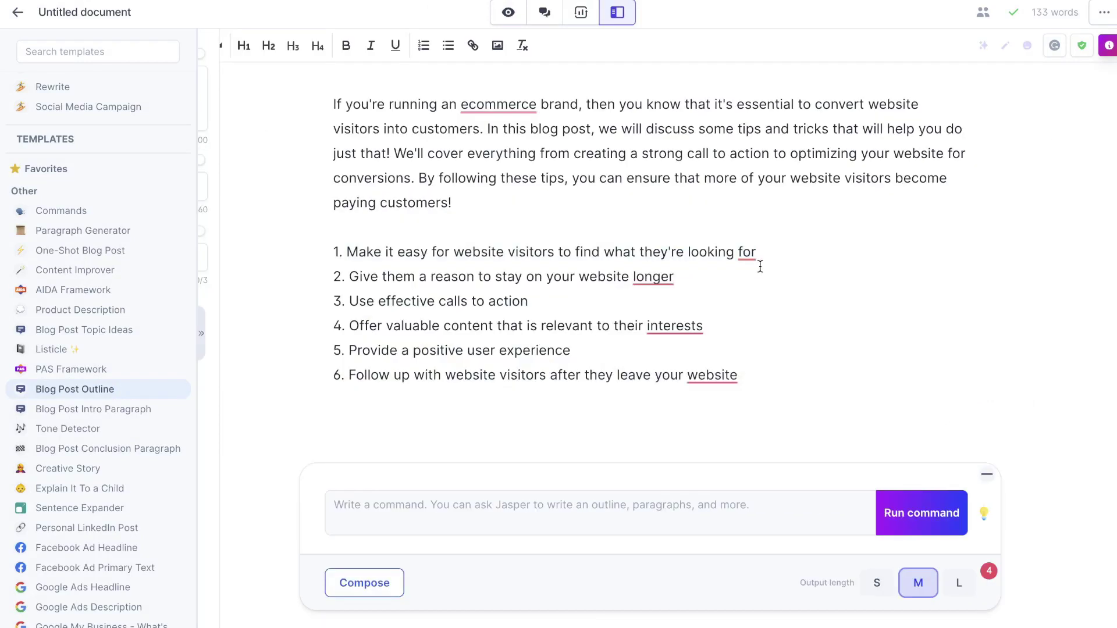
drag(756, 252, 345, 252)
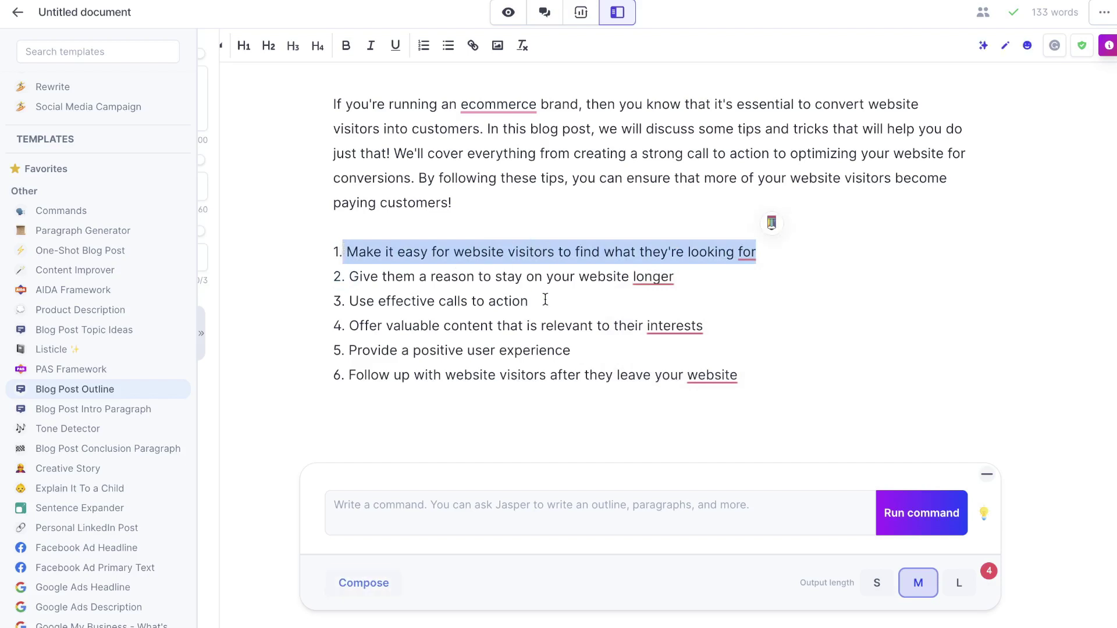
click(466, 500)
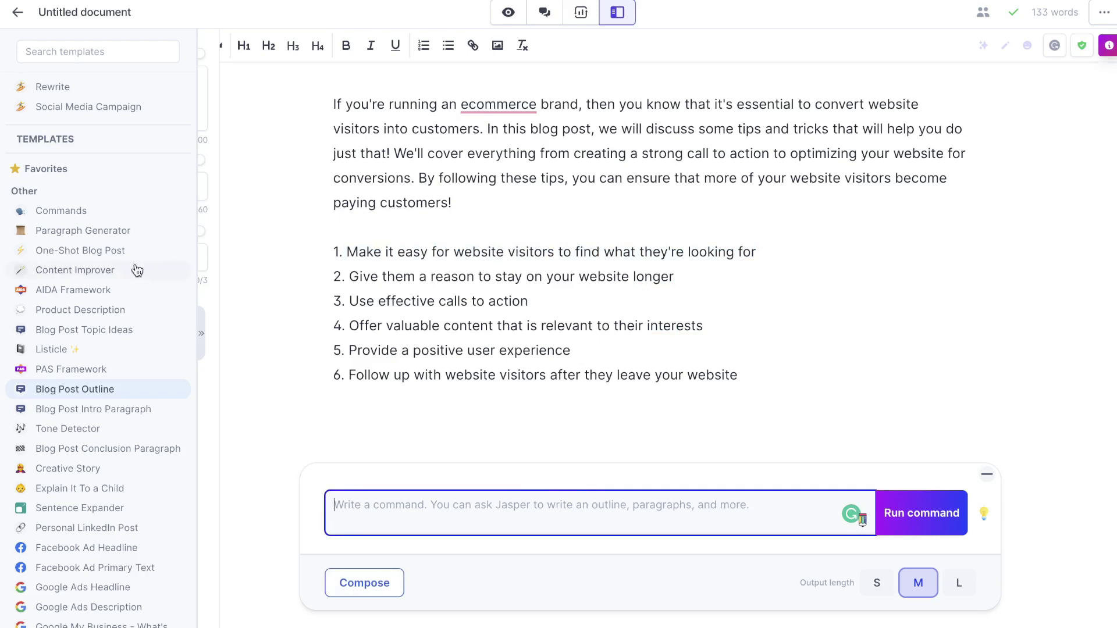
click(84, 51)
text(para)
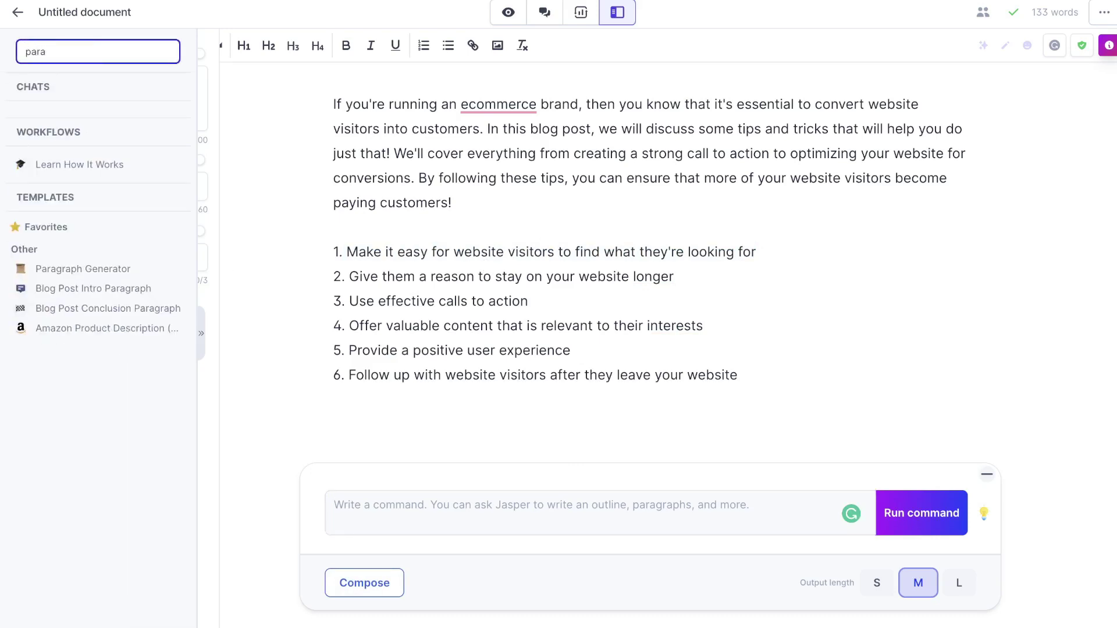
click(108, 275)
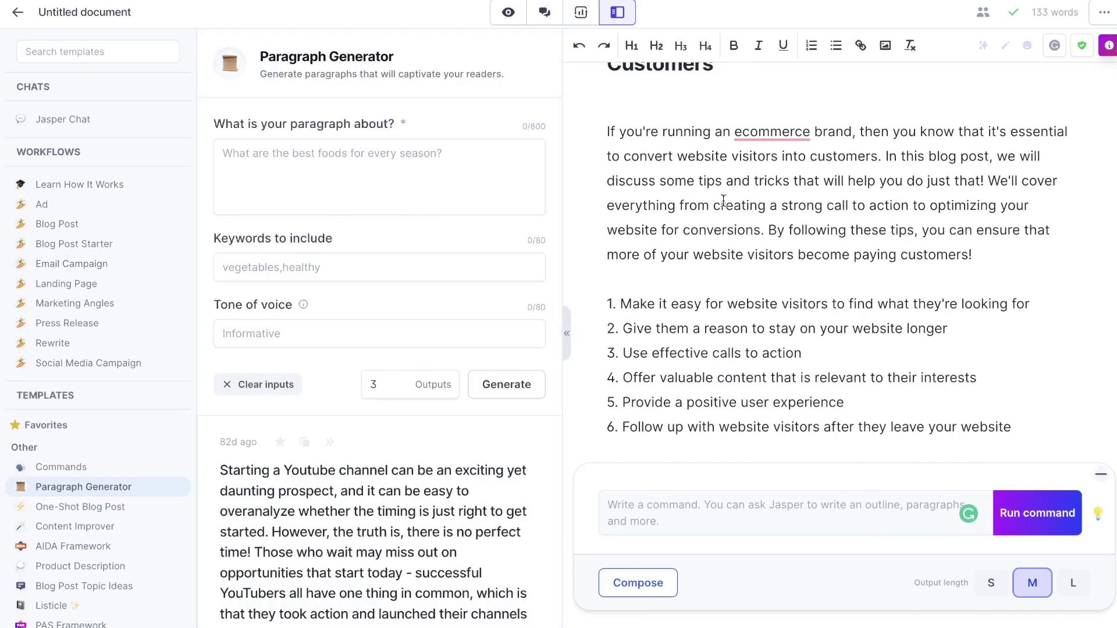
Step: Paste the title and outline point 1 as the paragraph topic and generate paragraph options
scroll(836, 245, up, 1)
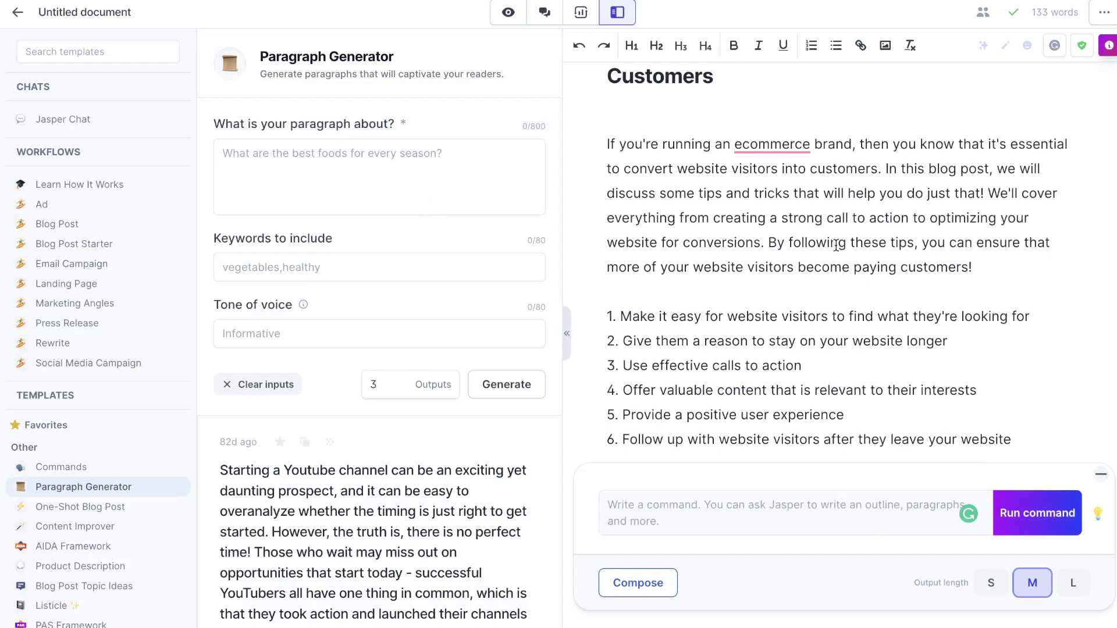
click(451, 139)
key(ctrl+v)
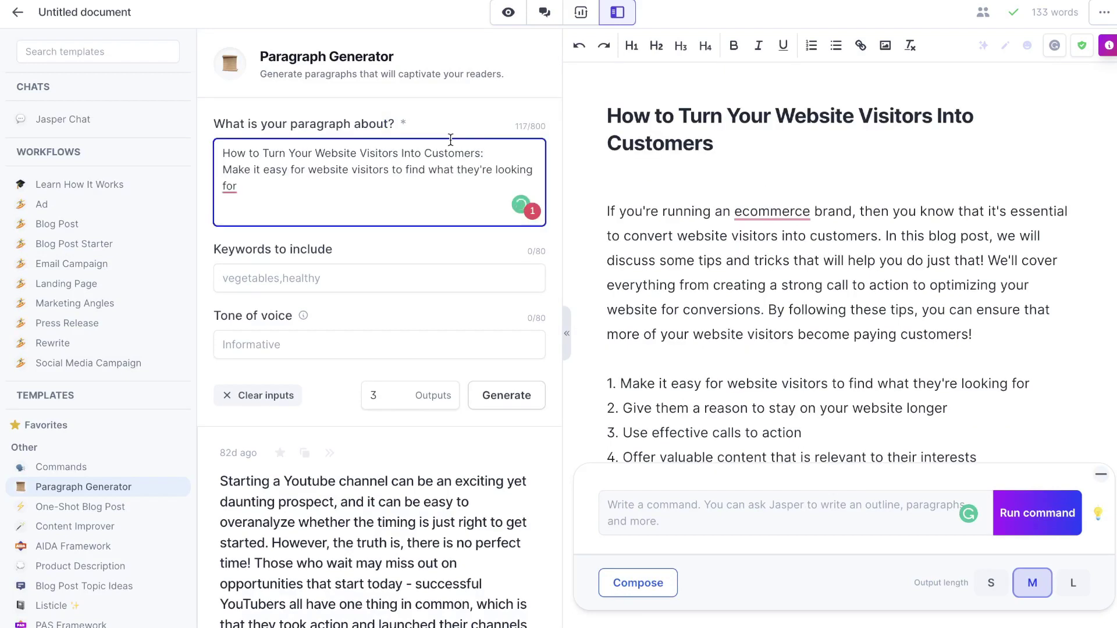
drag(484, 152, 225, 165)
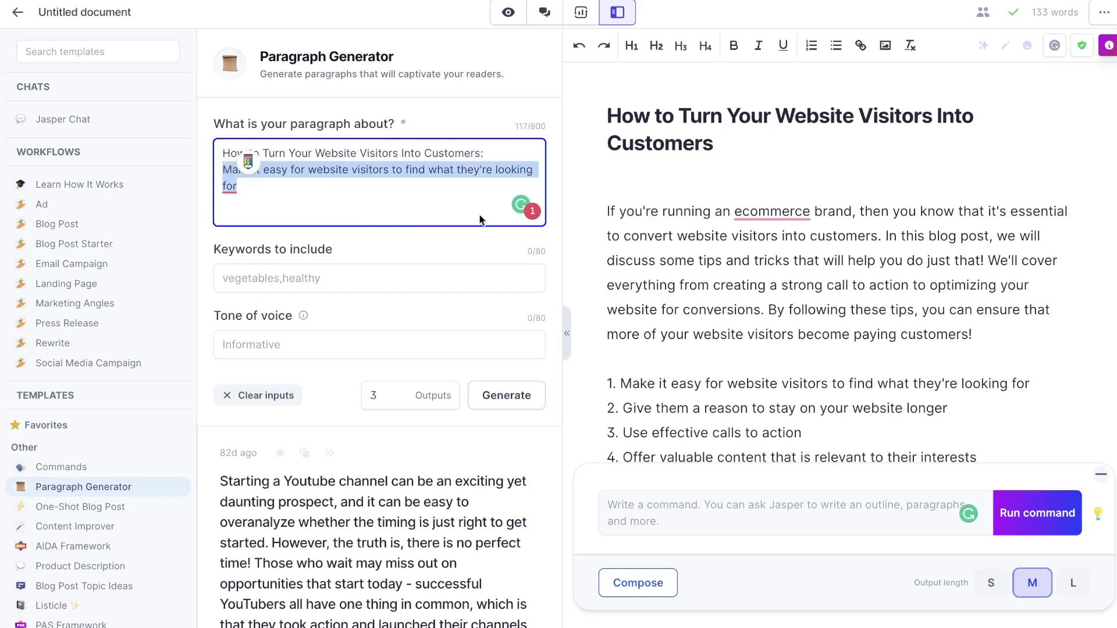
scroll(398, 269, down, 3)
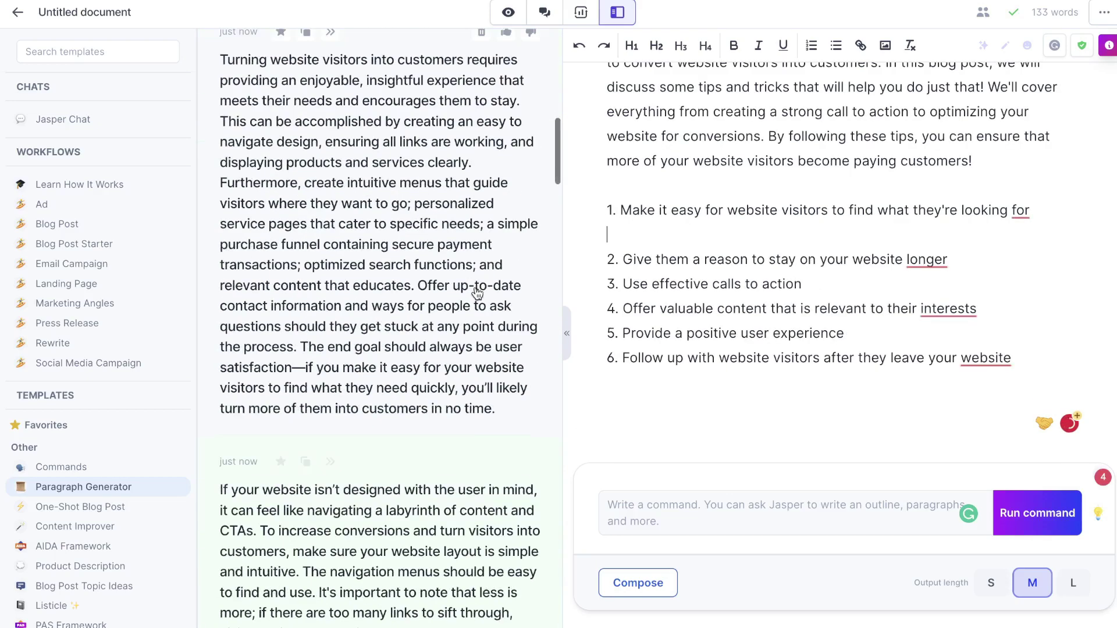
scroll(398, 269, up, 2)
scroll(361, 221, up, 1)
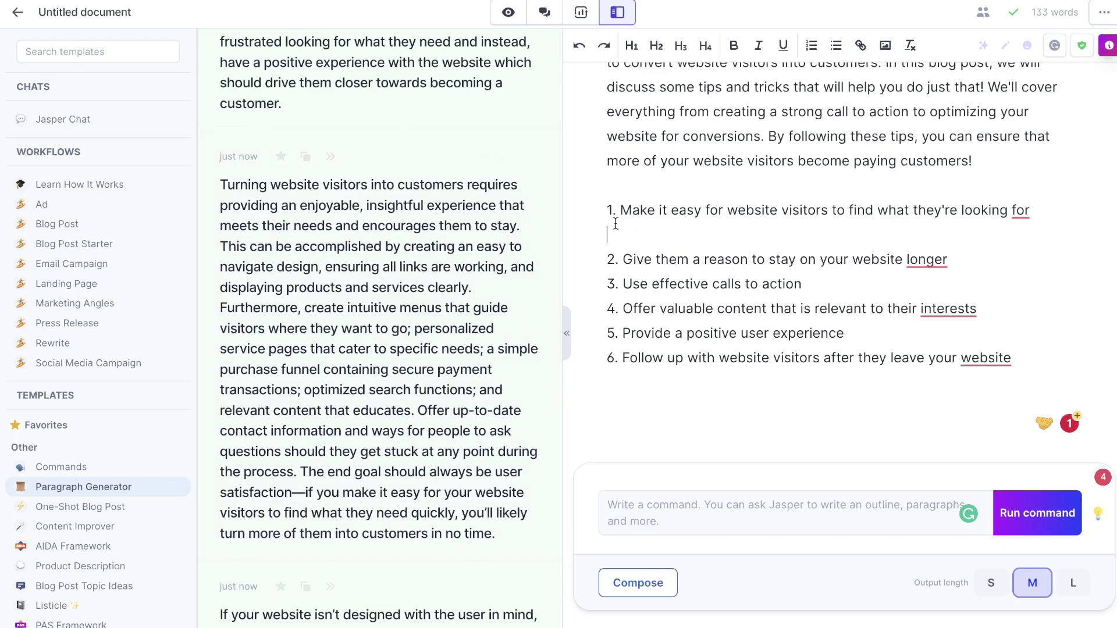
Step: Insert the generated paragraph under tip 1, add a blank line before tip 2, hide outputs
click(330, 156)
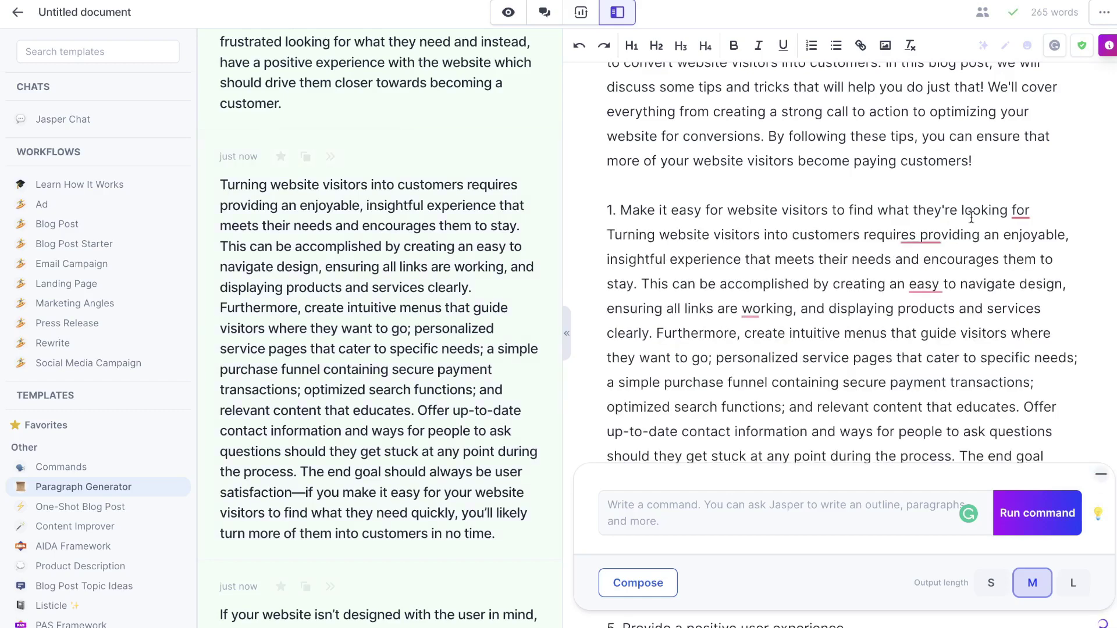
scroll(1042, 233, down, 3)
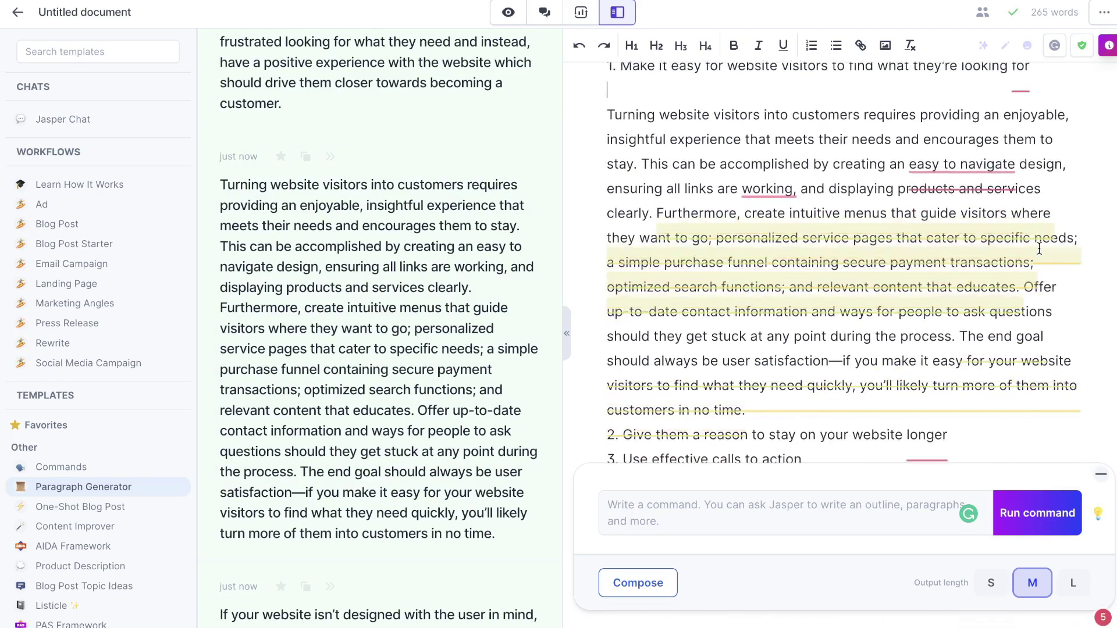
click(748, 391)
key(Return)
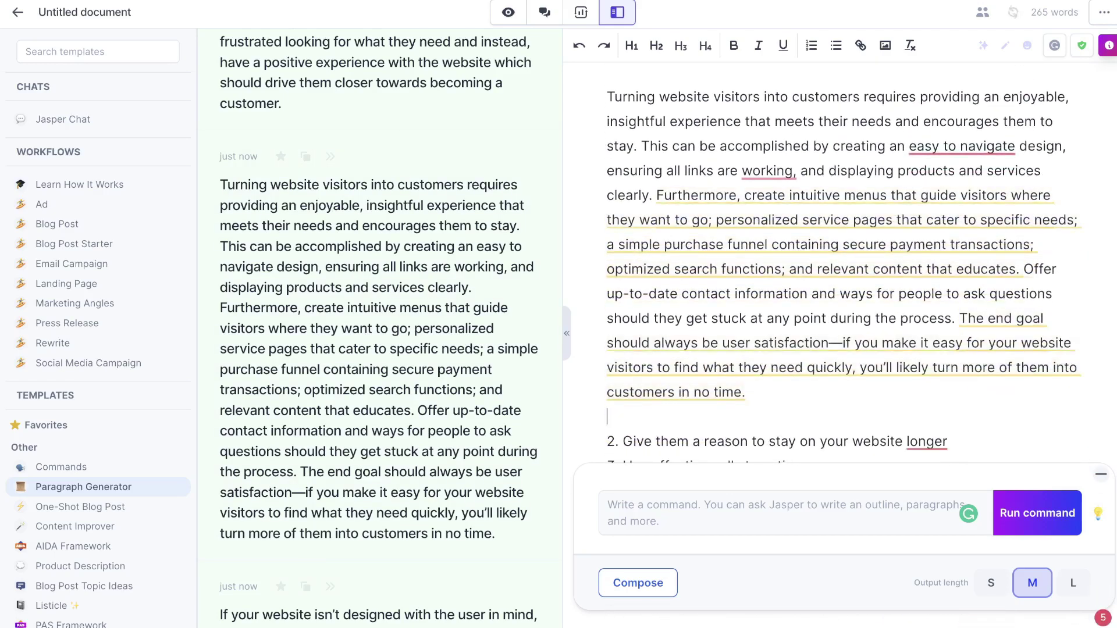
click(566, 333)
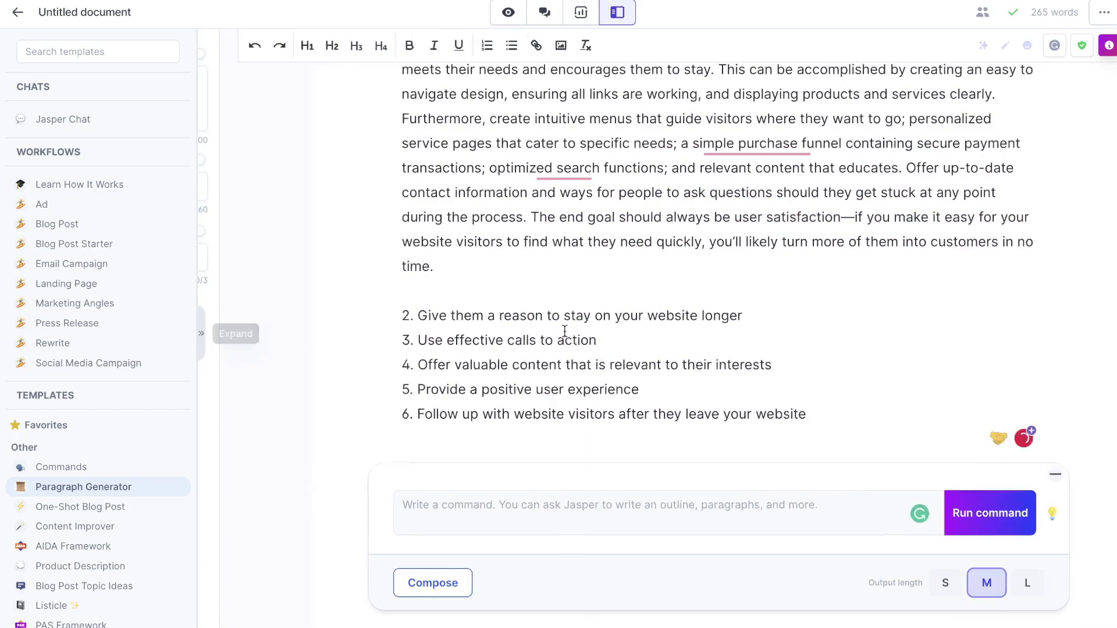
Step: Tidy spacing below the paragraph and have Jasper compose the '2. Create a strong call to action' section
scroll(532, 317, up, 4)
click(452, 333)
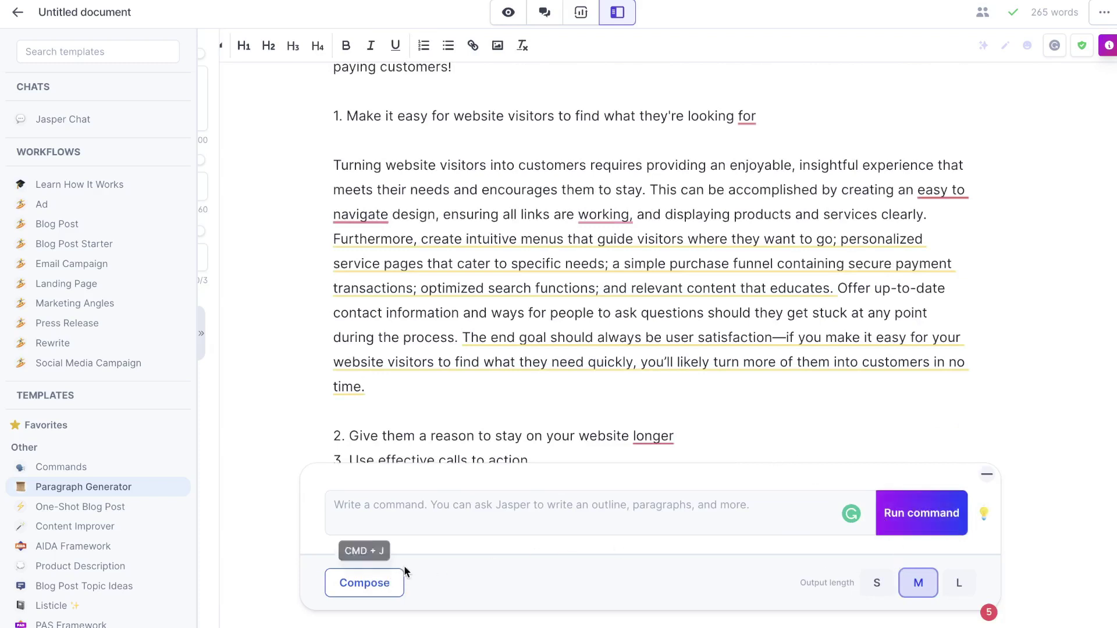
drag(427, 393, 333, 238)
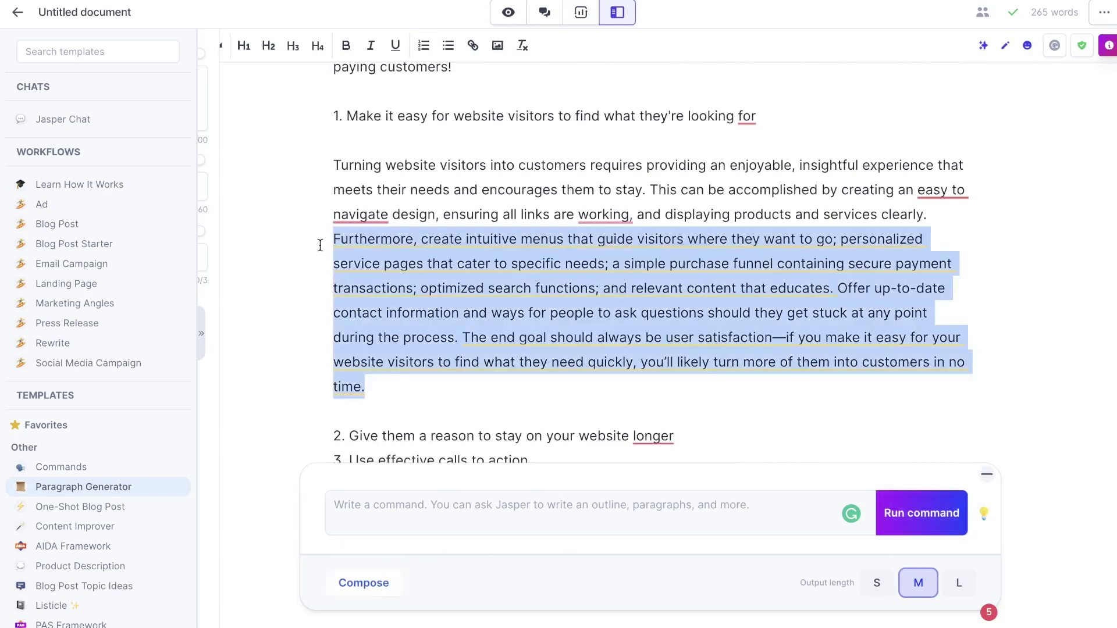
click(380, 404)
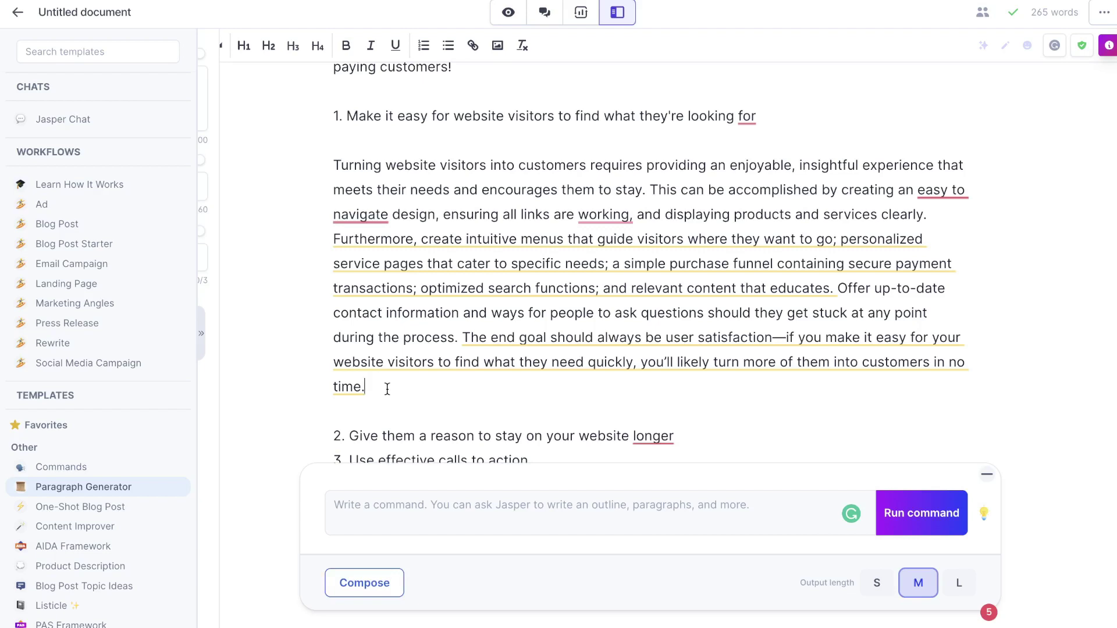
key(Return)
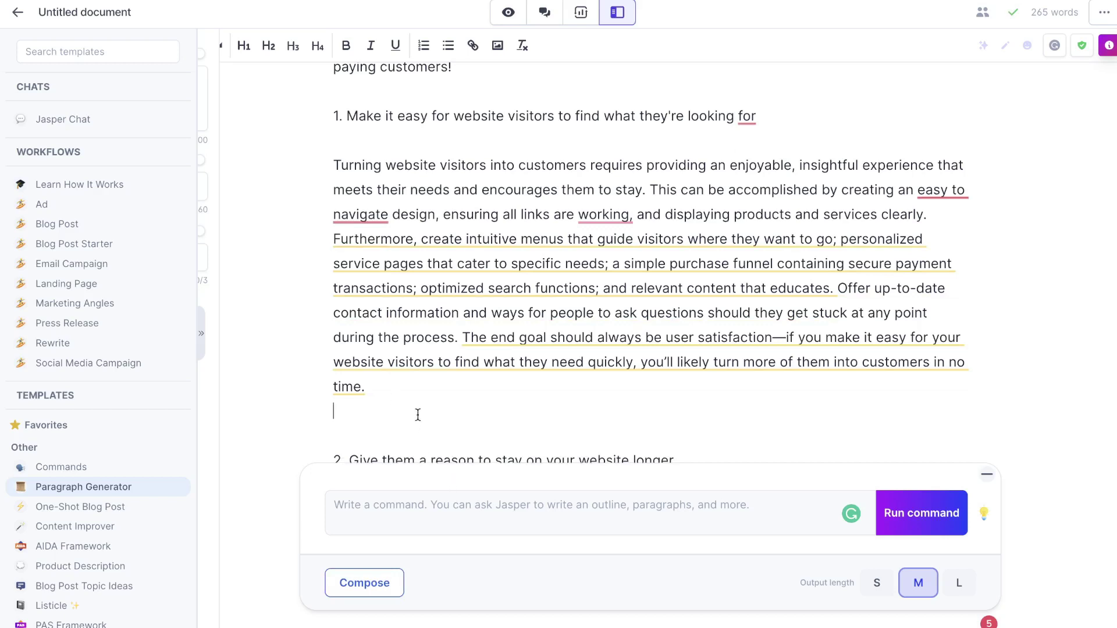
key(BackSpace)
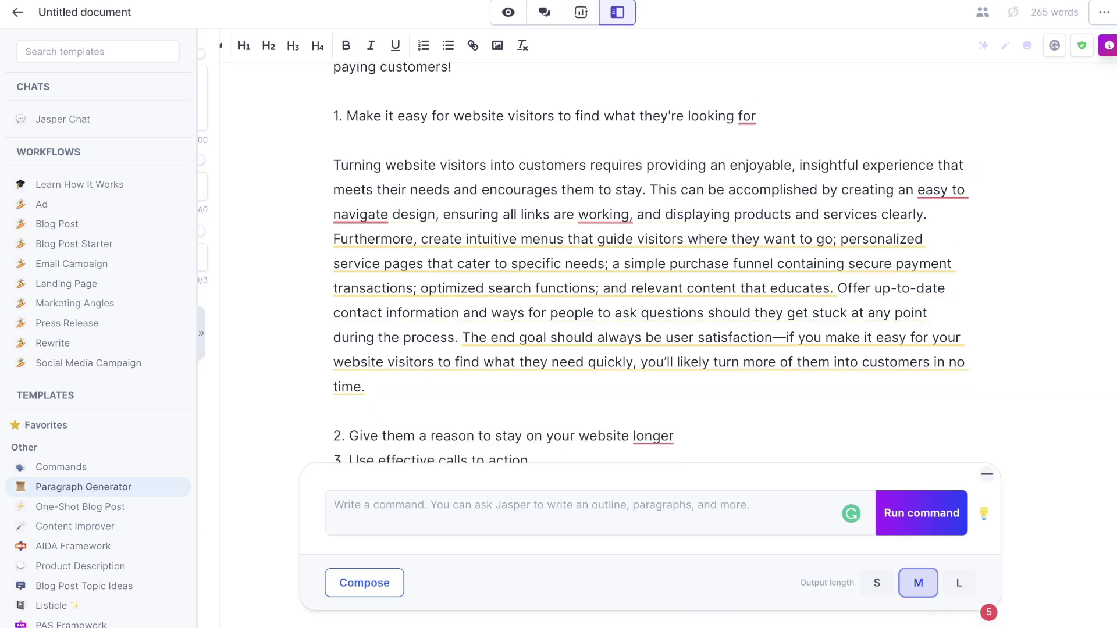
click(396, 585)
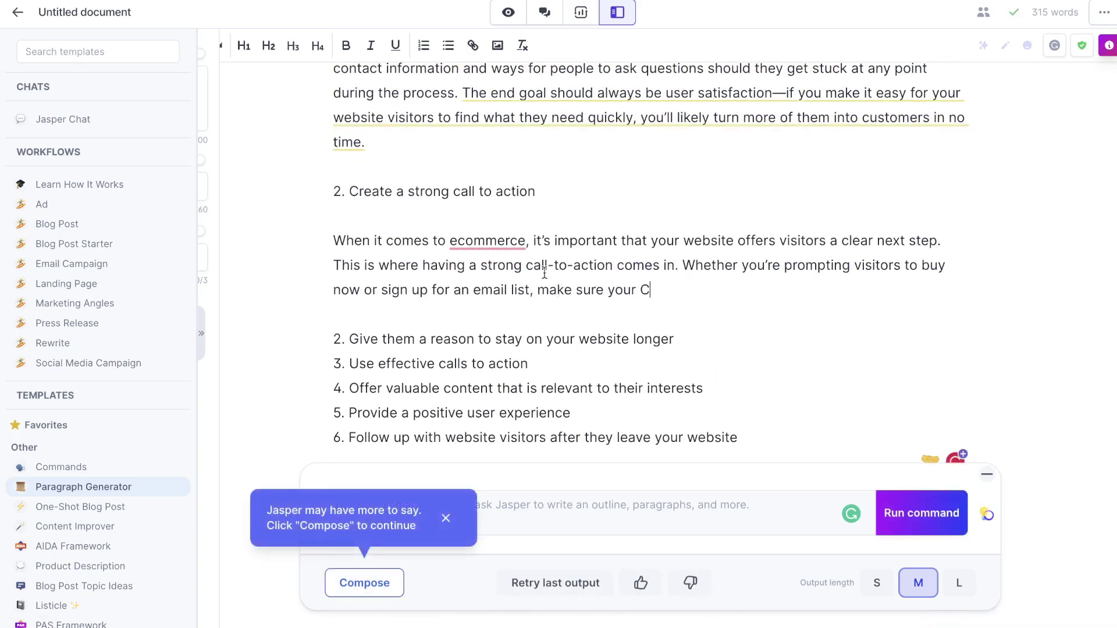
Step: Set Jasper's output length to L and run 'Continue writing' to extend the post to 1,814 words
click(959, 581)
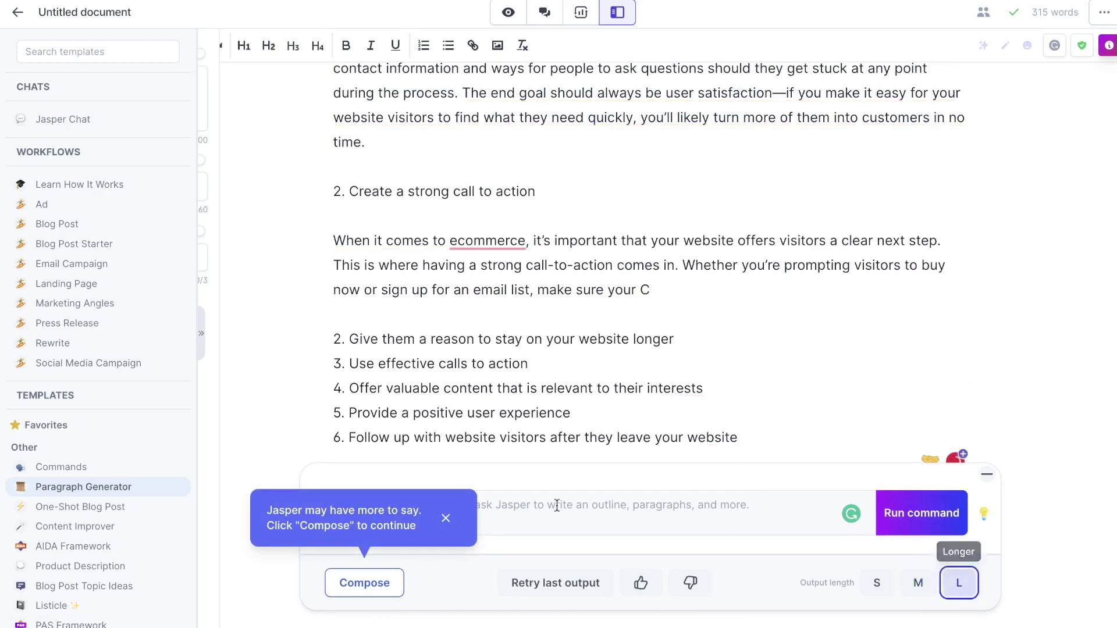
click(357, 582)
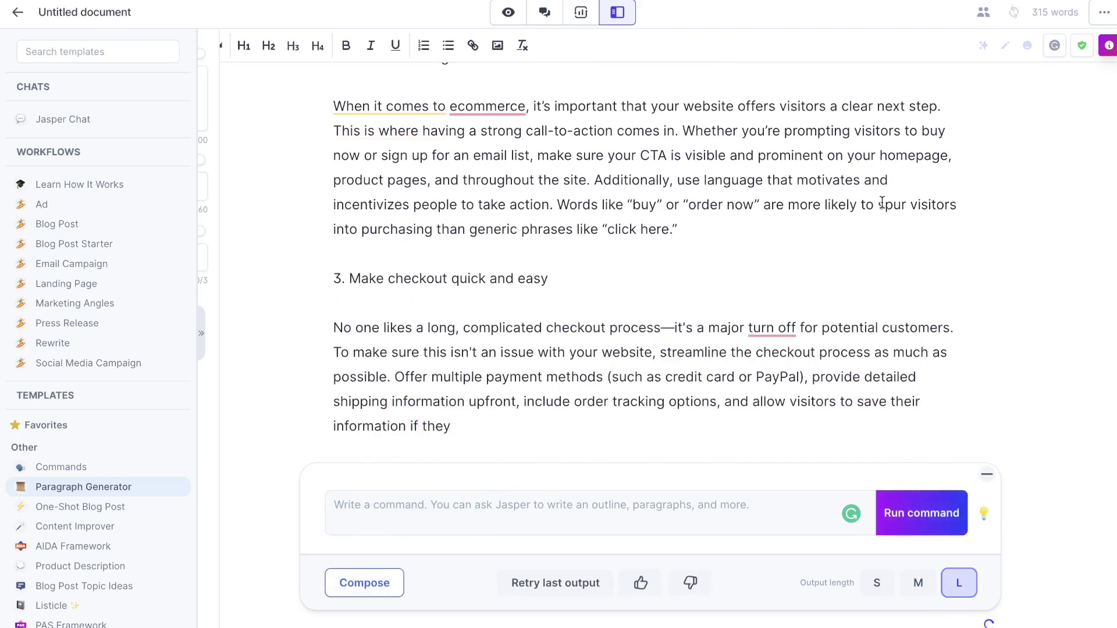
click(386, 576)
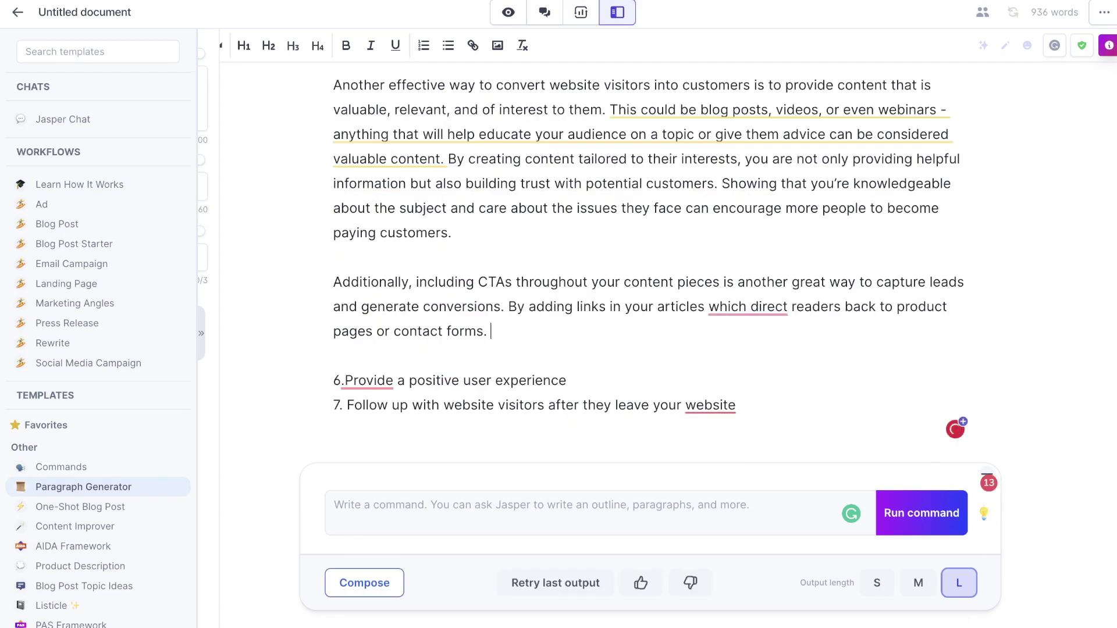
text(Continue )
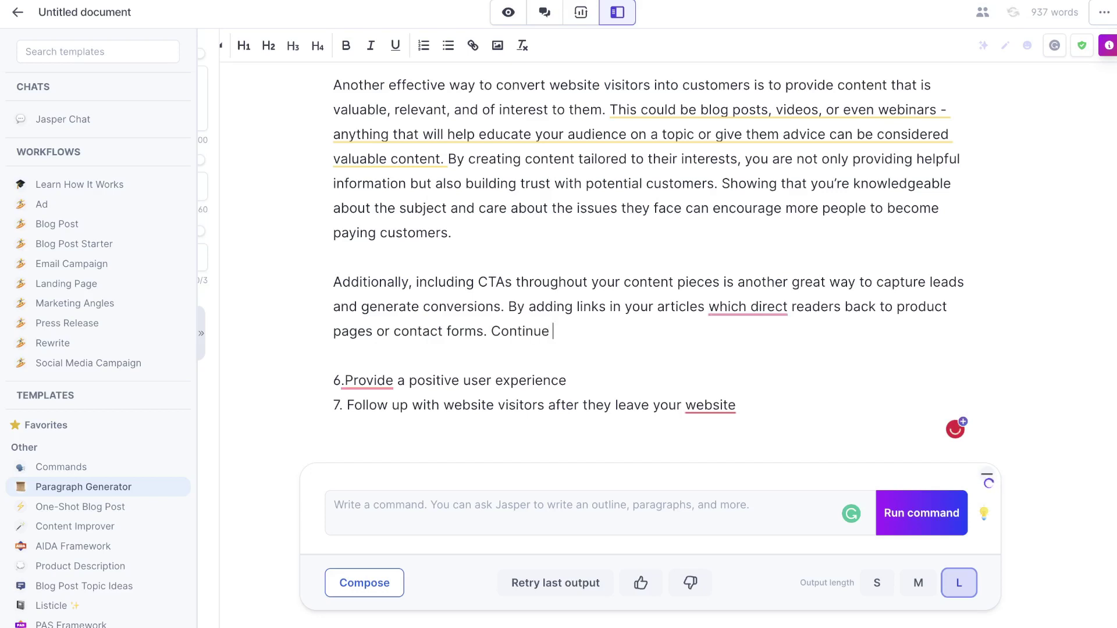
text(writing)
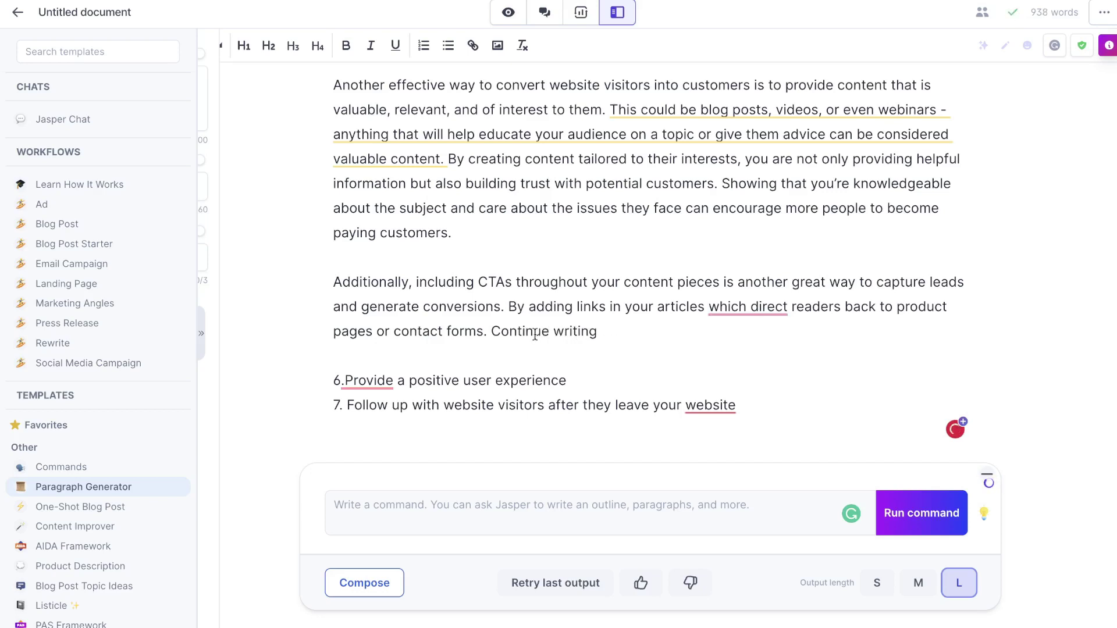
drag(492, 331, 607, 333)
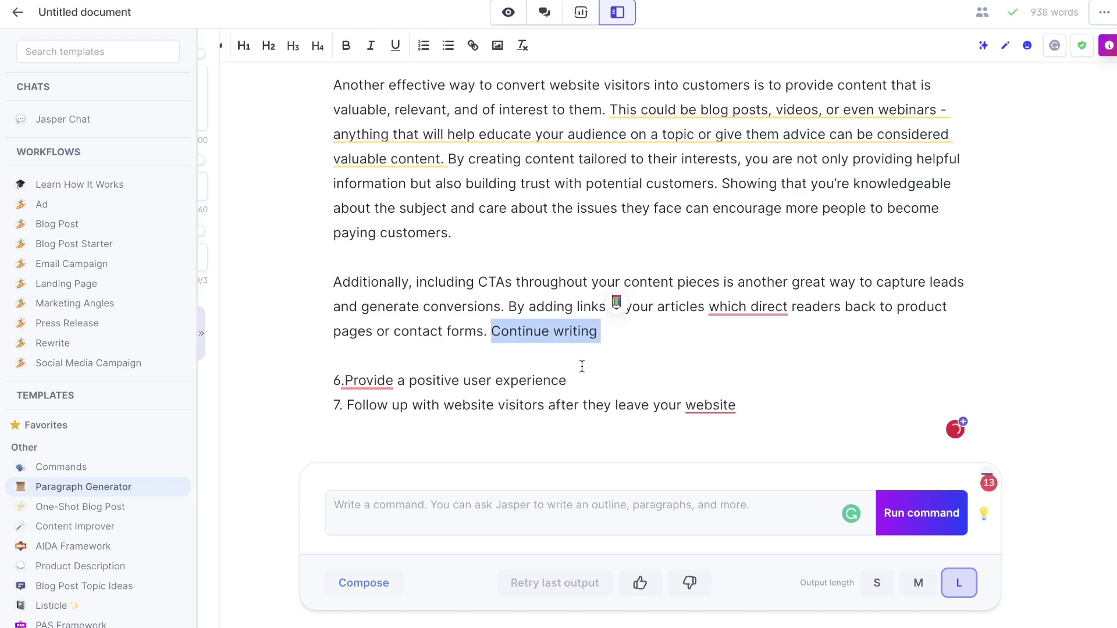
key(ctrl+Return)
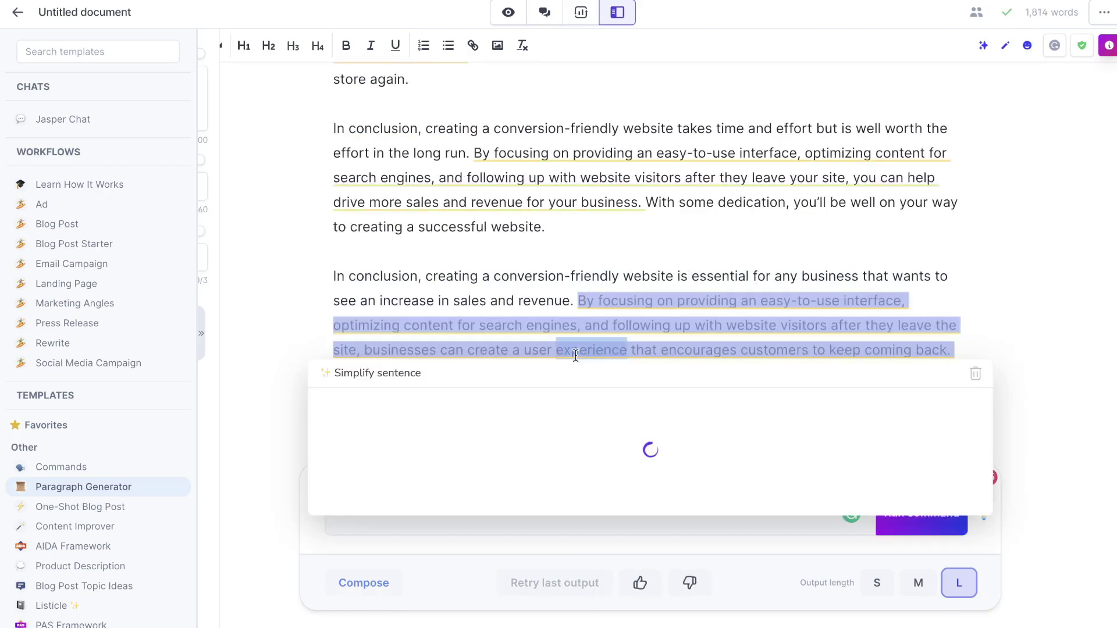
click(702, 263)
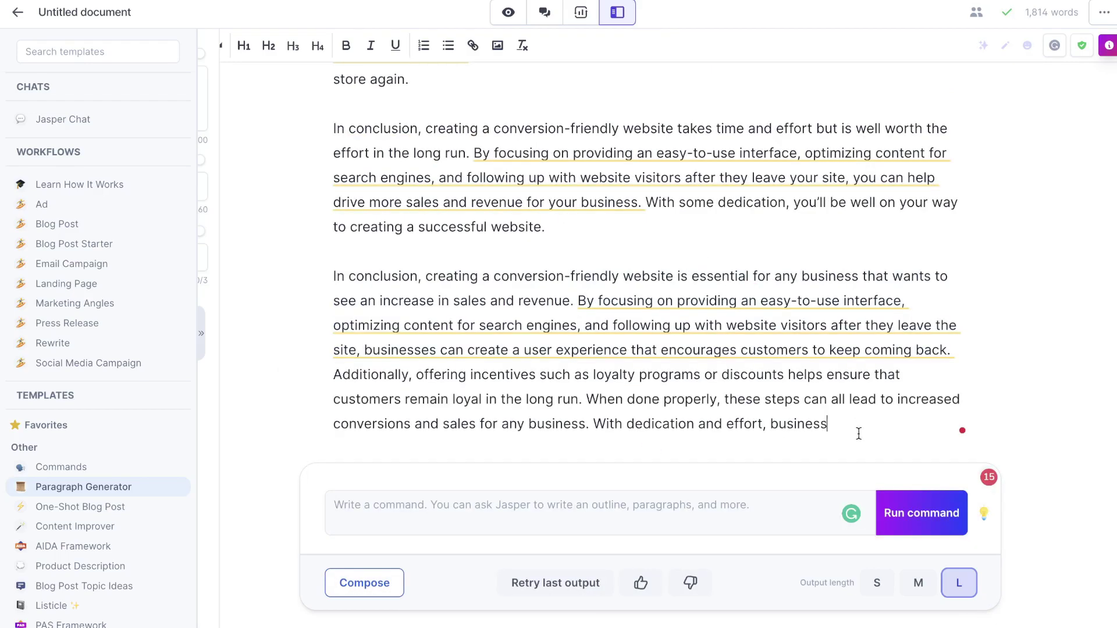
Step: Delete the repeated conclusion paragraph and type 'com' into the Jasper draft
drag(858, 433, 334, 276)
key(BackSpace)
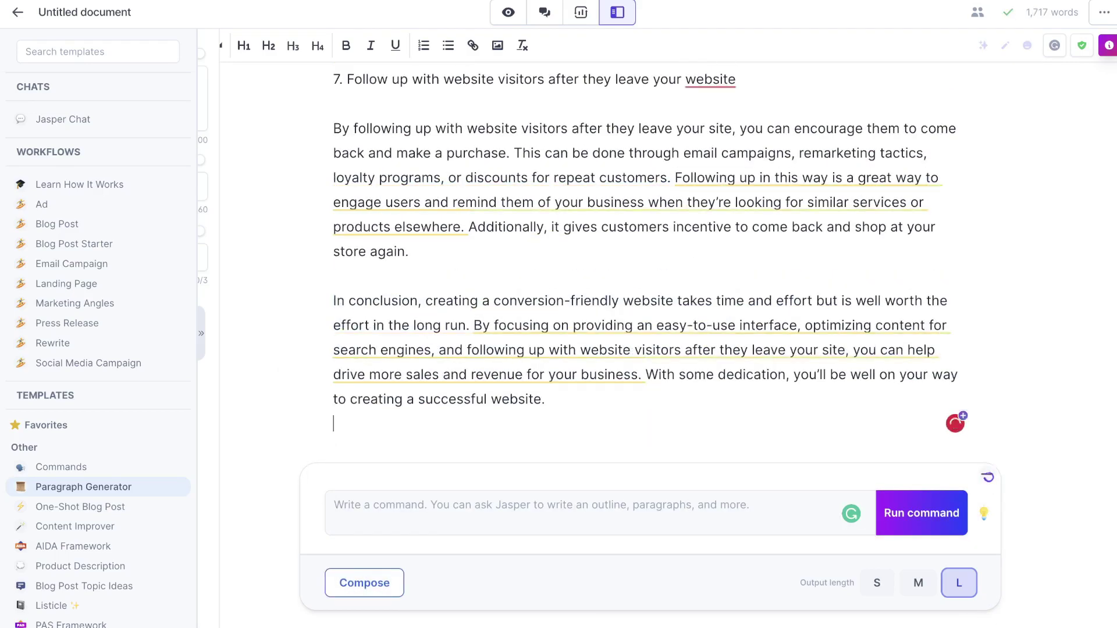
scroll(646, 262, up, 20)
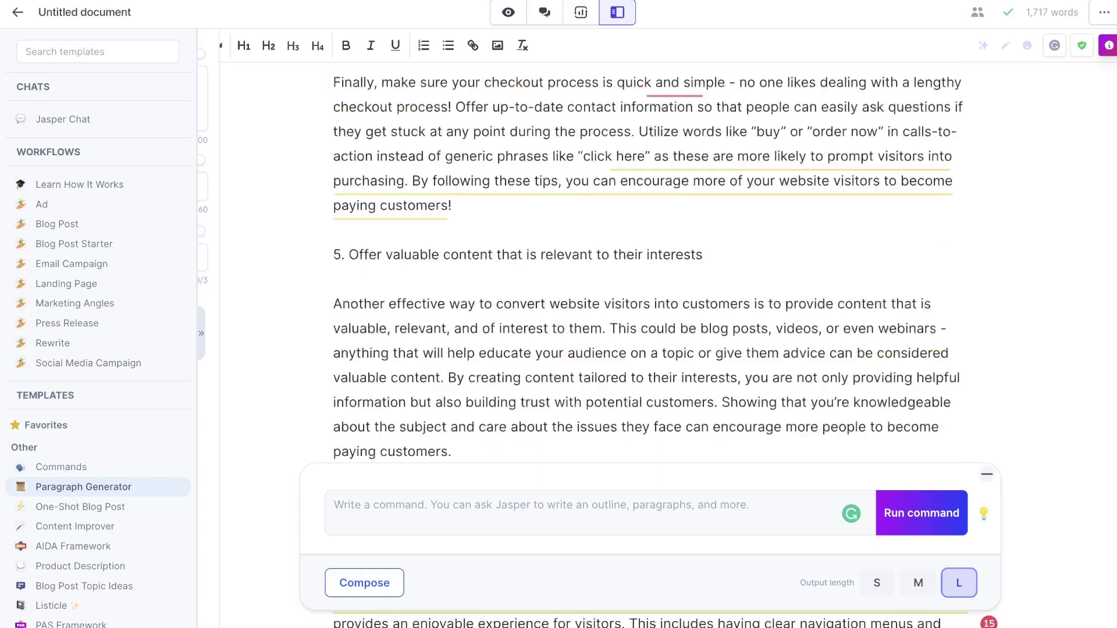
scroll(576, 43, up, 15)
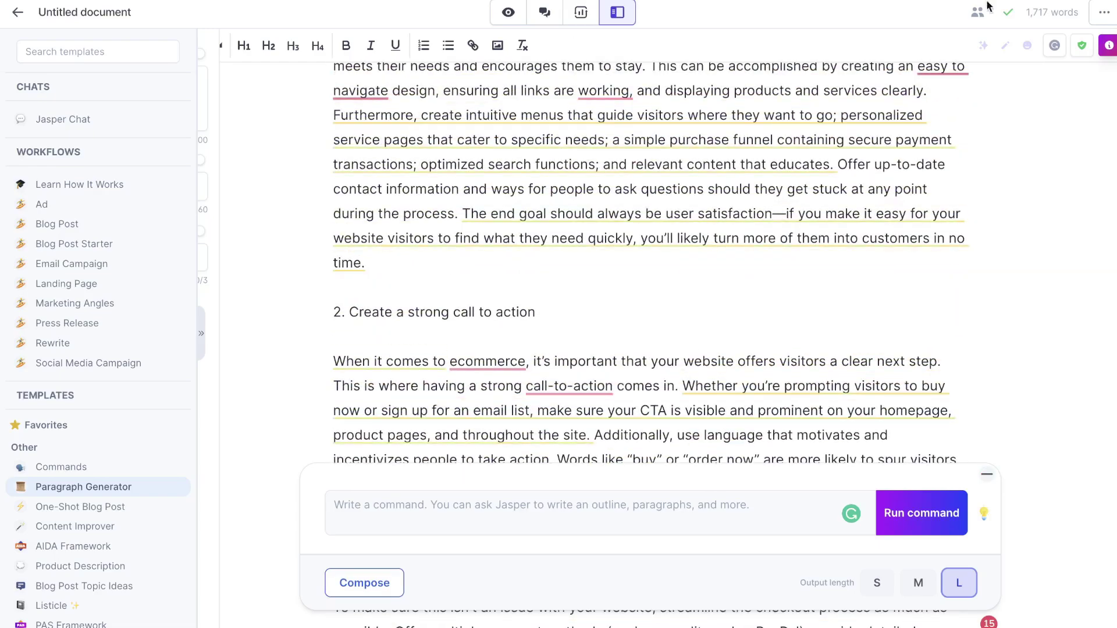
scroll(772, 172, up, 7)
scroll(605, 275, down, 6)
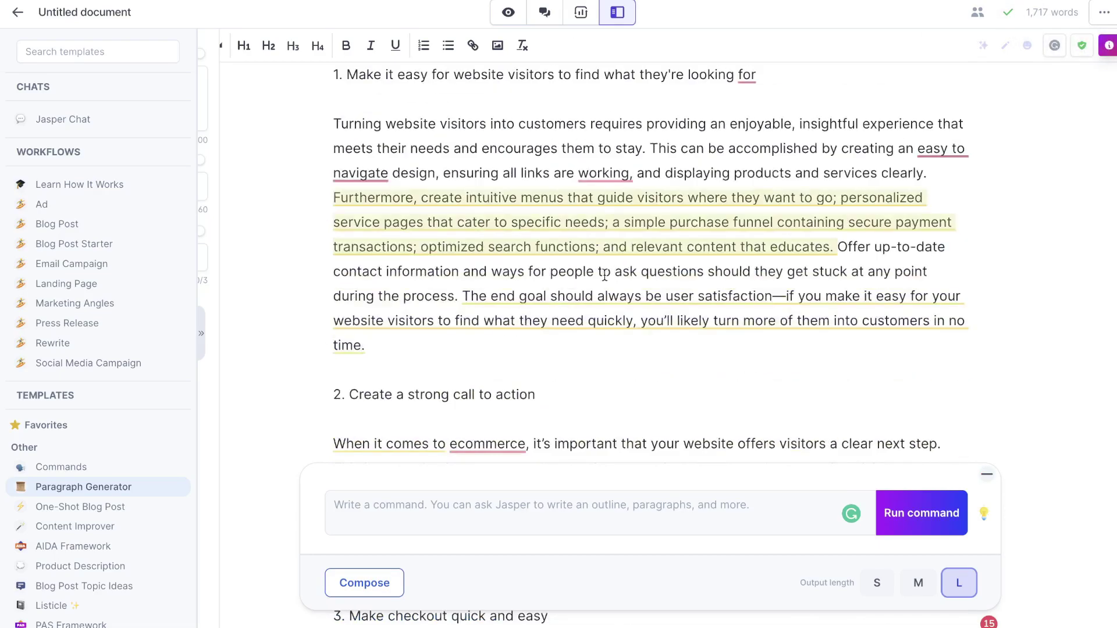
text(com)
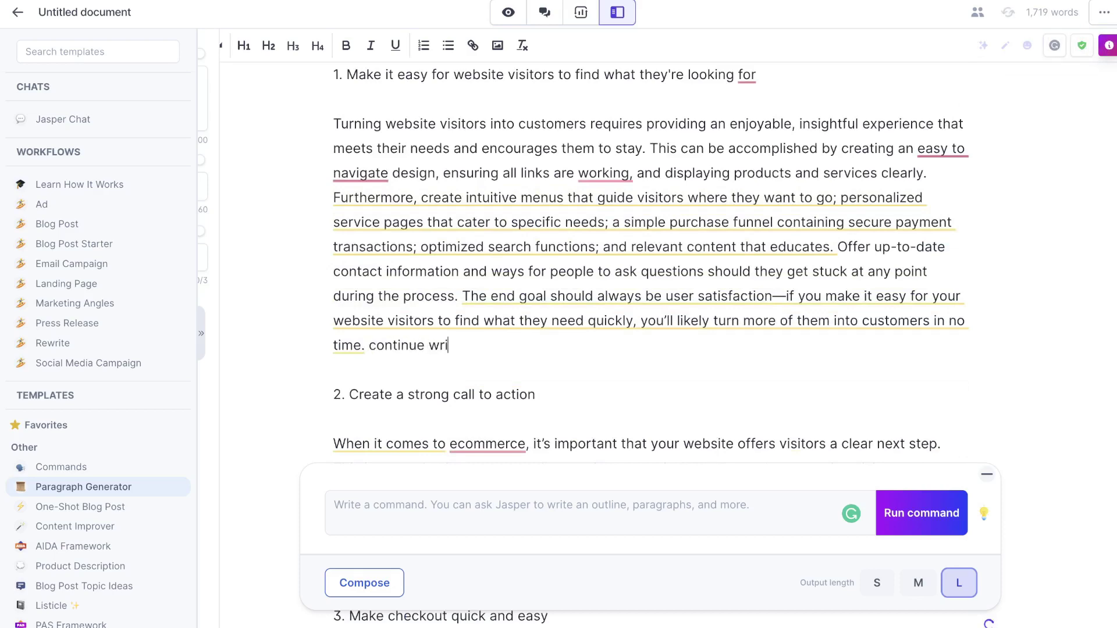
drag(341, 347, 706, 344)
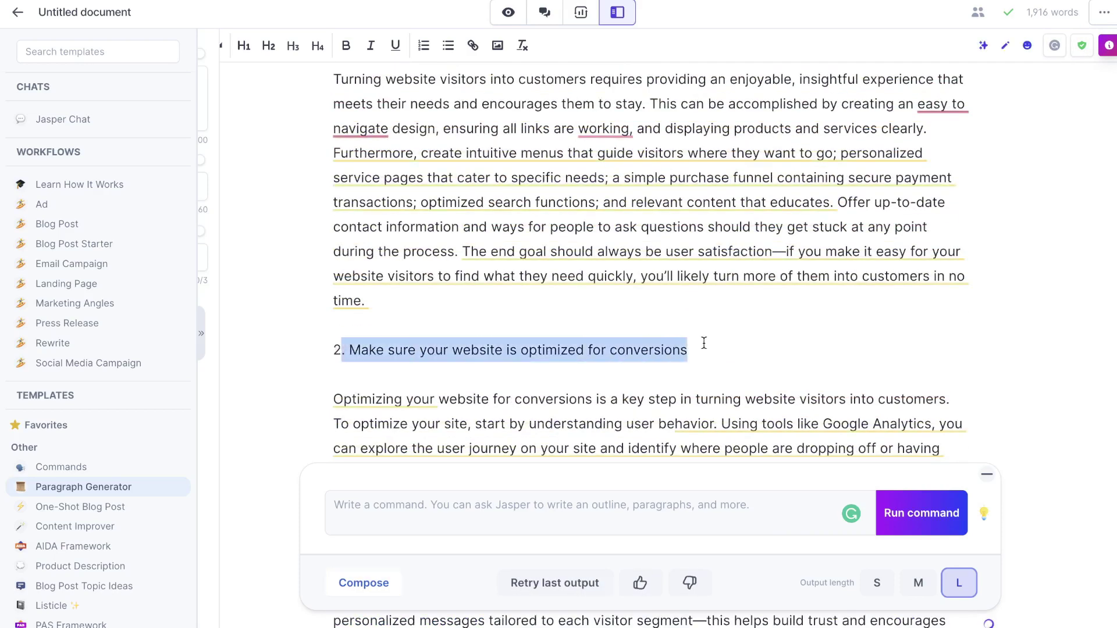
Step: Scroll through the Jasper draft to review sections 1 through 5
scroll(704, 343, down, 3)
scroll(704, 343, up, 8)
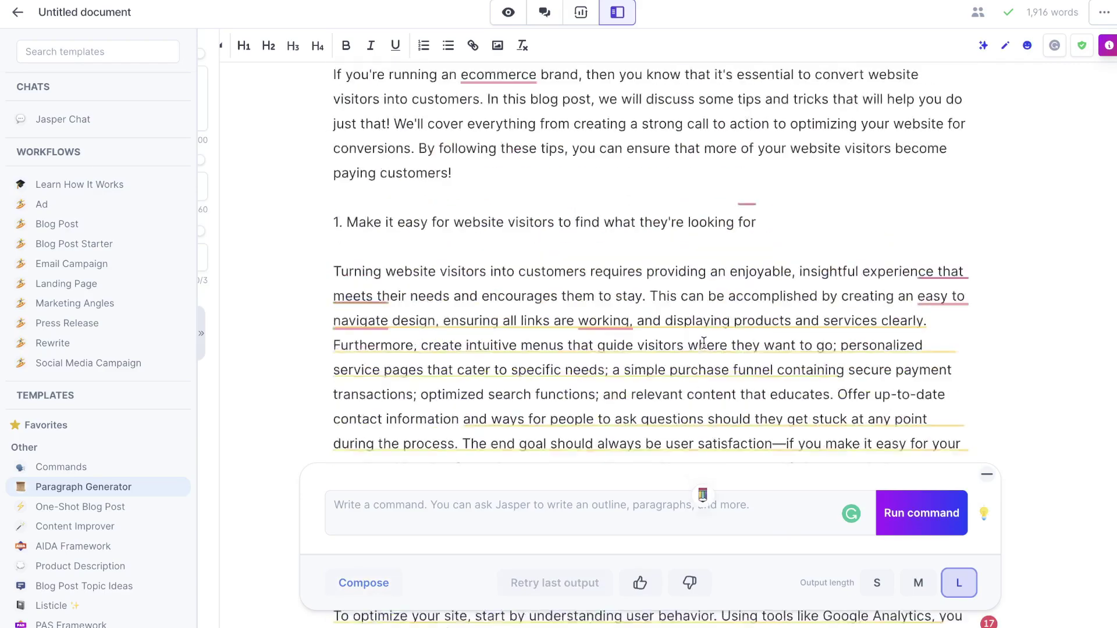
scroll(704, 349, down, 5)
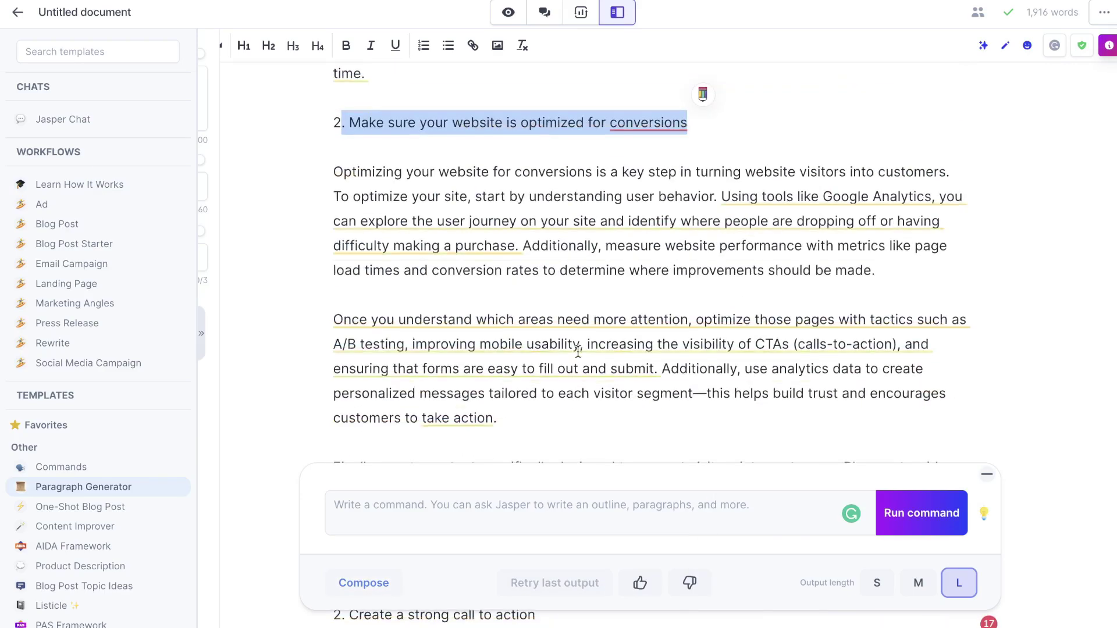
scroll(578, 351, down, 5)
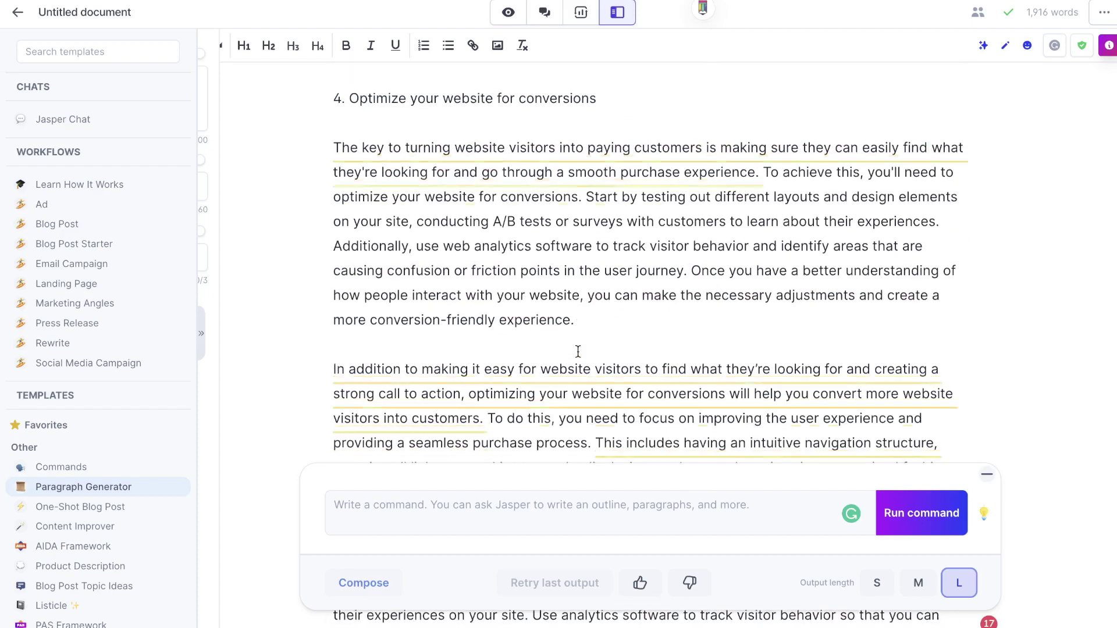
scroll(608, 220, down, 15)
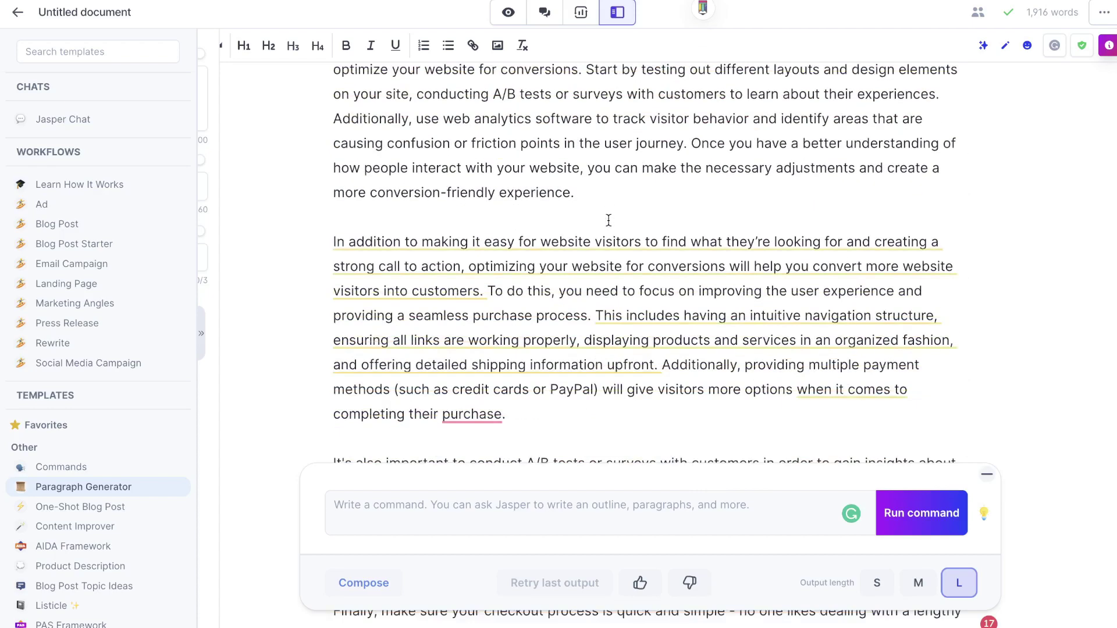
scroll(608, 220, down, 9)
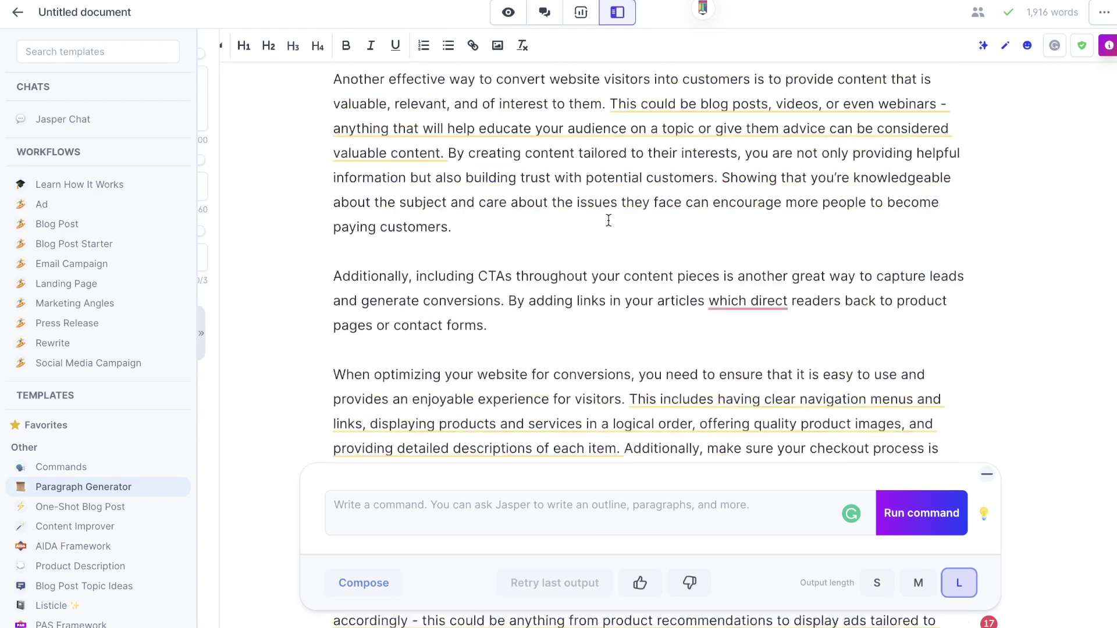
scroll(607, 220, down, 8)
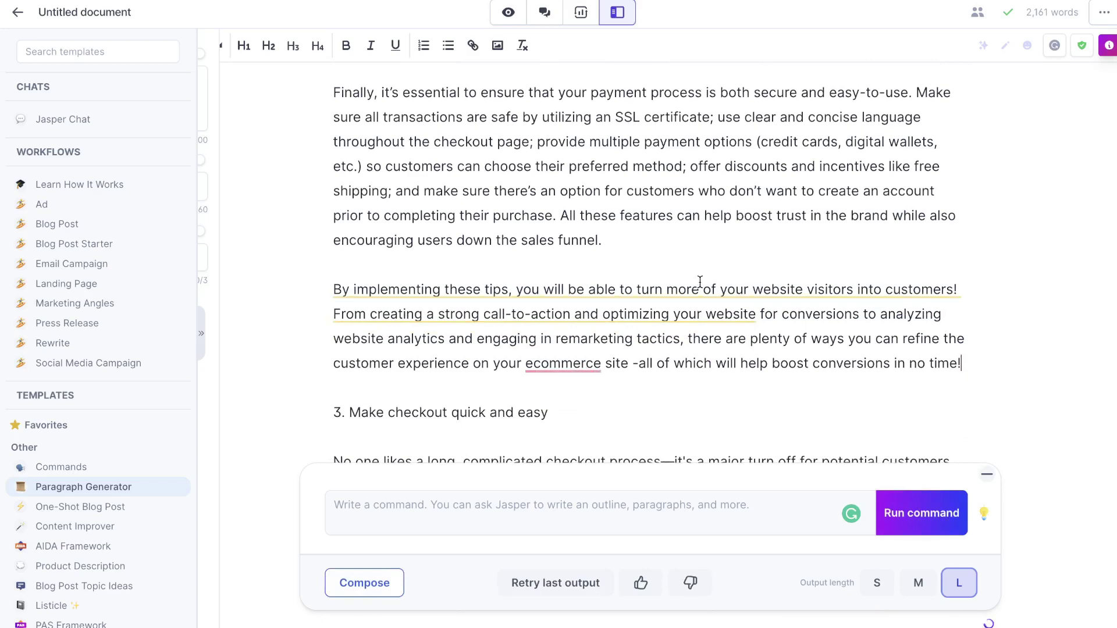
scroll(700, 281, down, 6)
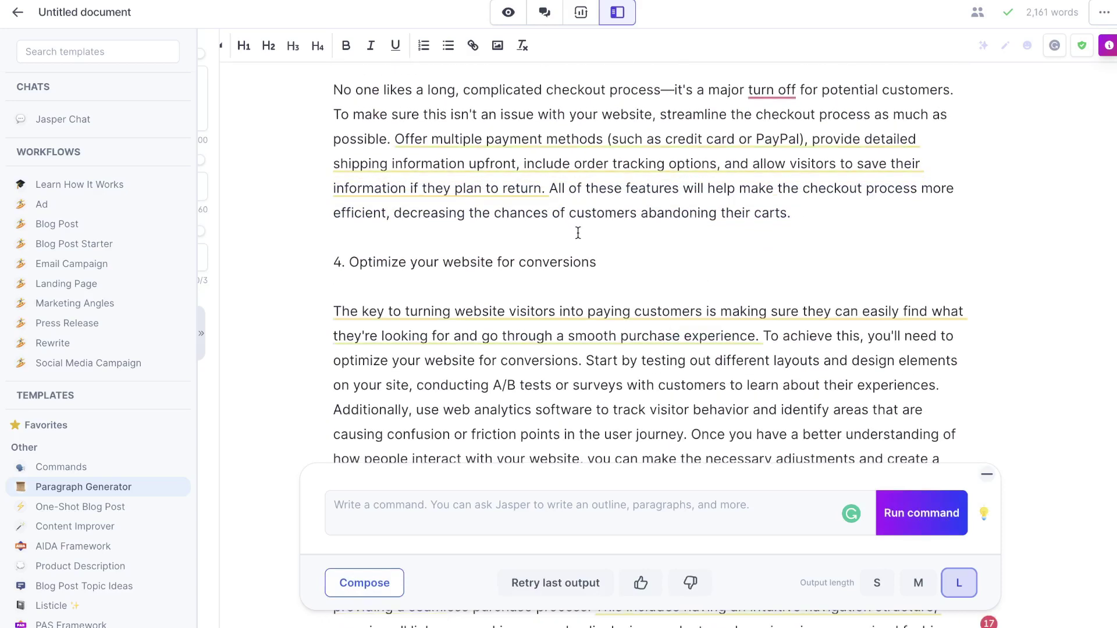
scroll(125, 343, down, 4)
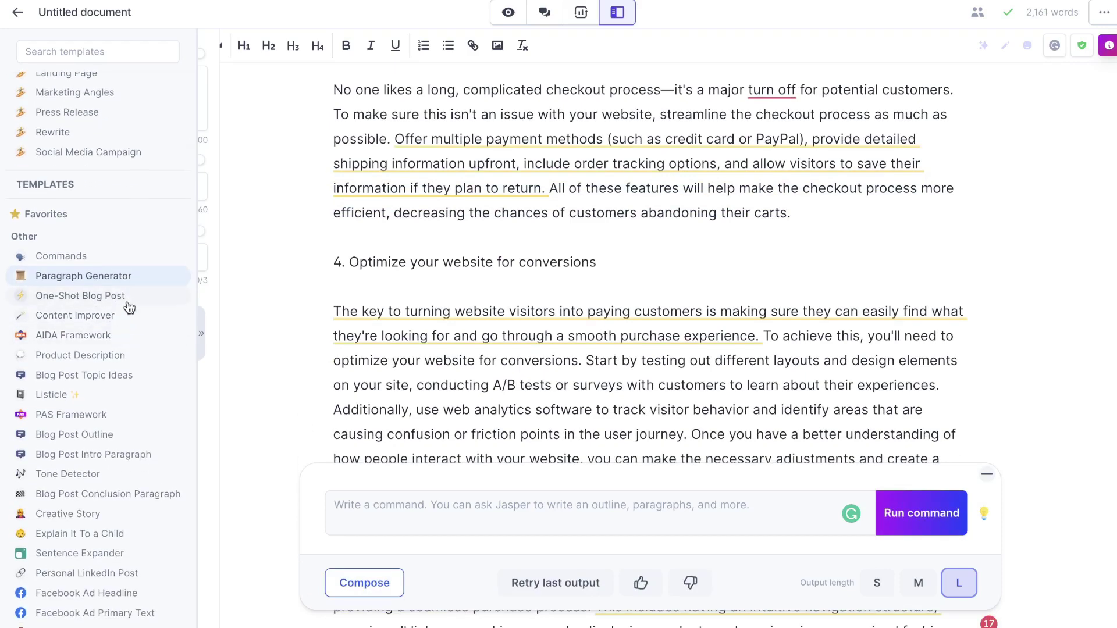
scroll(448, 320, down, 5)
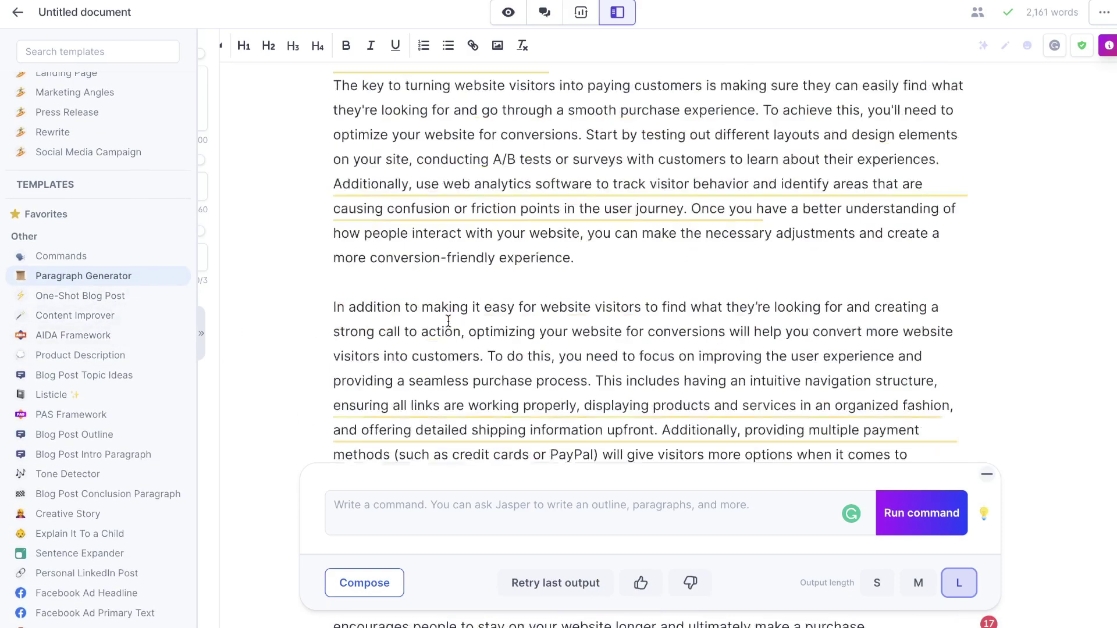
scroll(448, 320, down, 3)
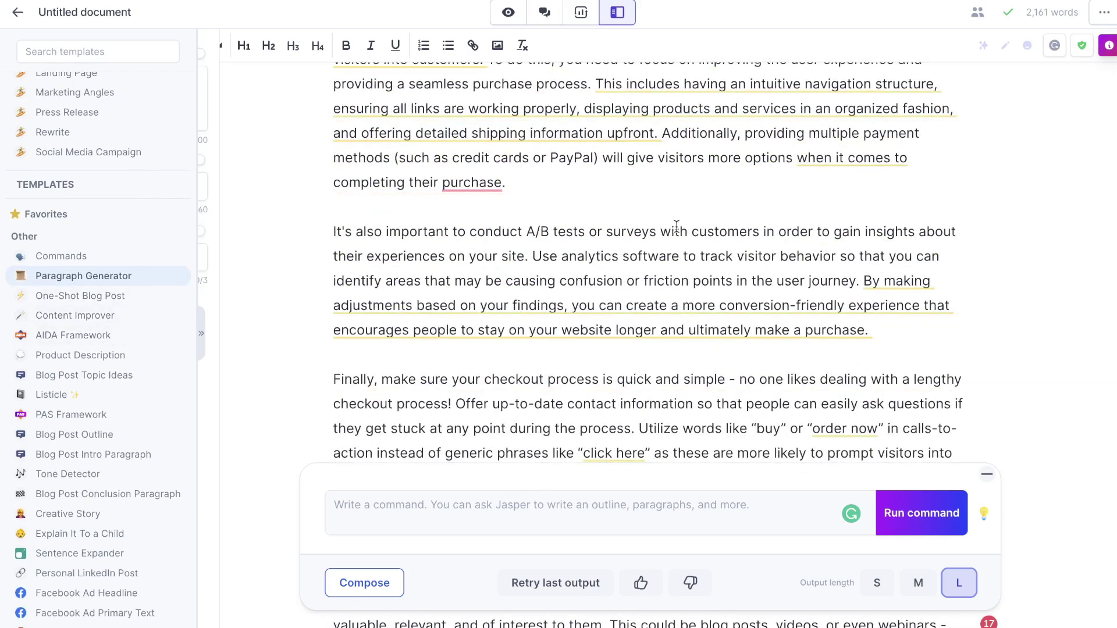
scroll(676, 227, down, 6)
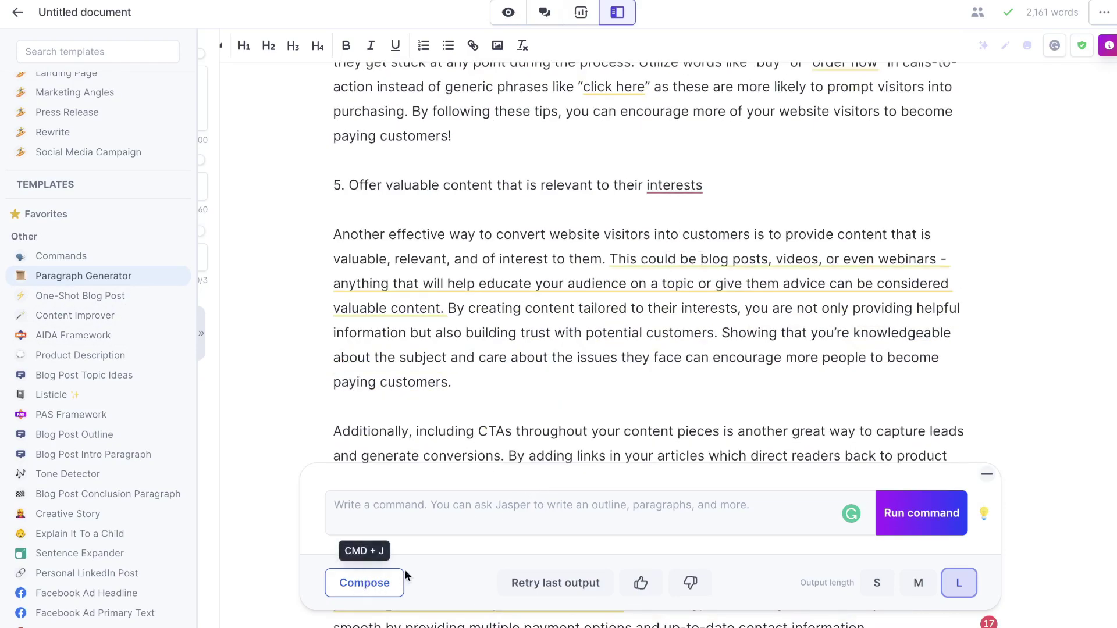
scroll(595, 287, up, 15)
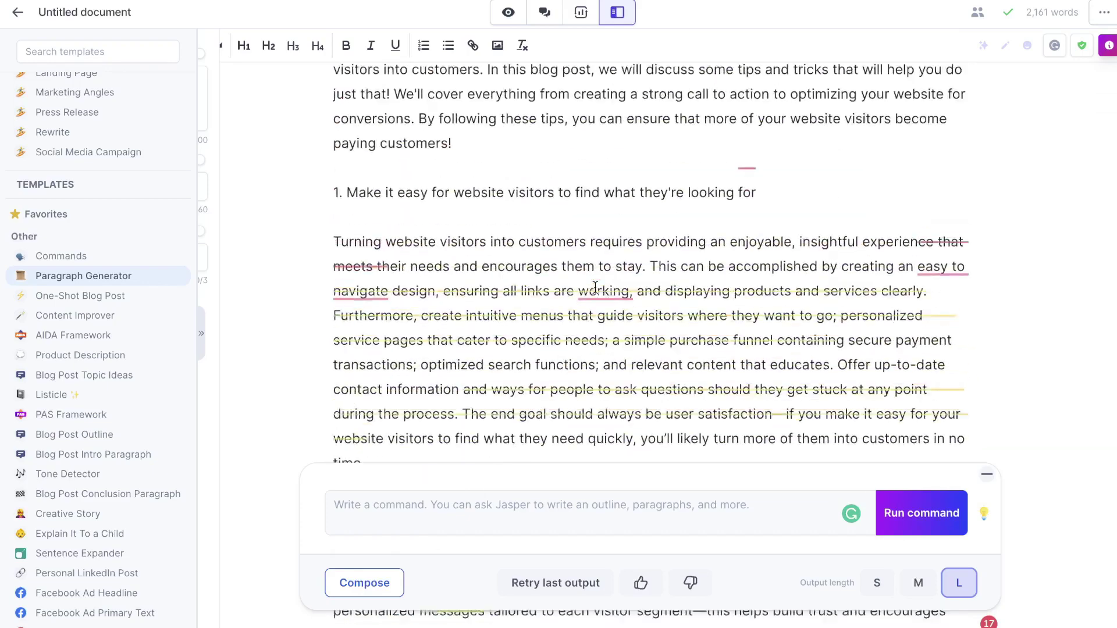
scroll(595, 287, up, 3)
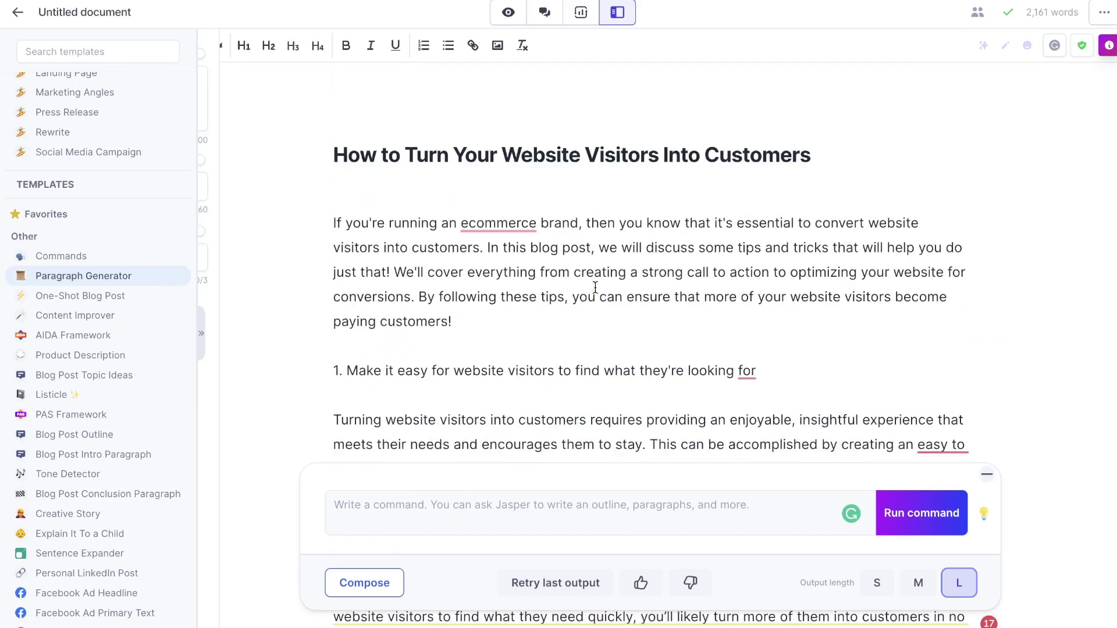
Step: Toggle the template panel, then select the title 'How to Turn Your Website Visitors Into Customers'
click(201, 333)
click(564, 329)
scroll(563, 328, down, 5)
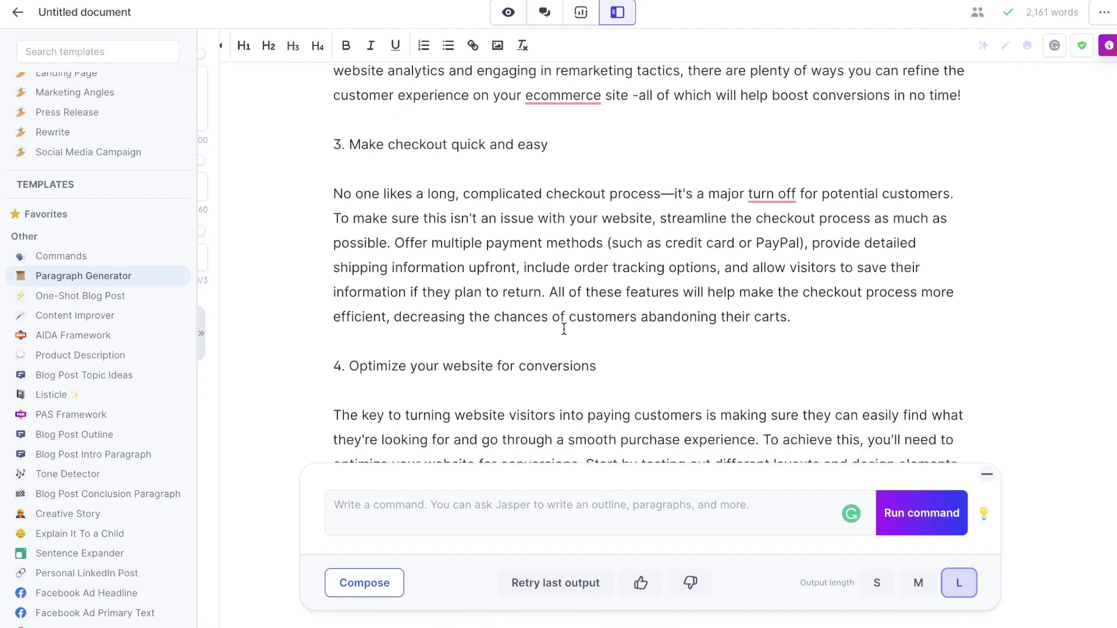
scroll(564, 328, down, 5)
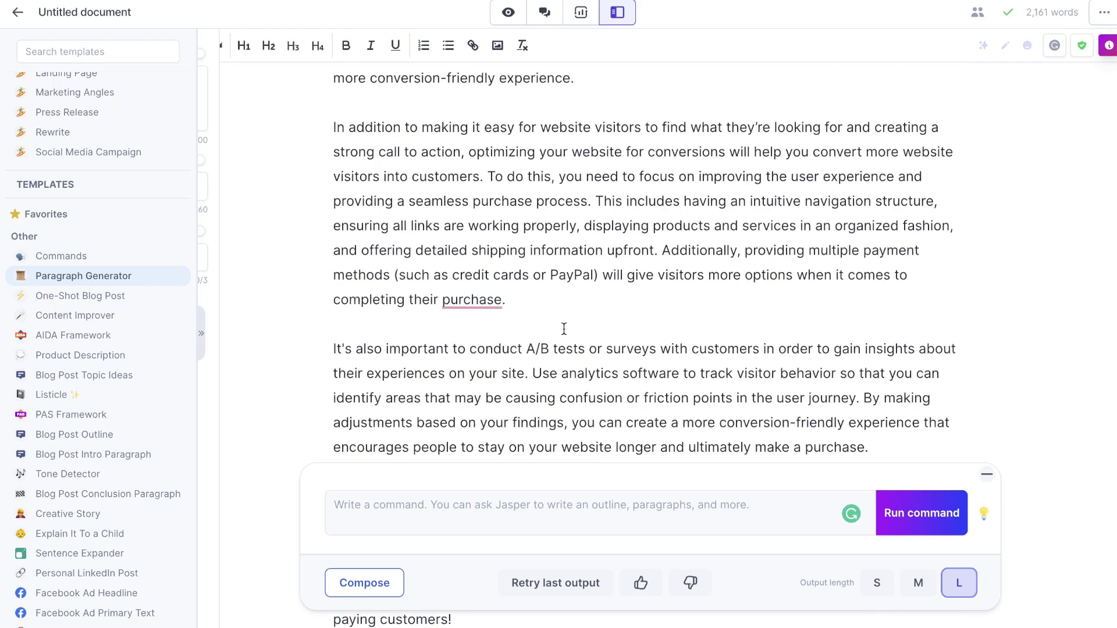
scroll(564, 328, down, 7)
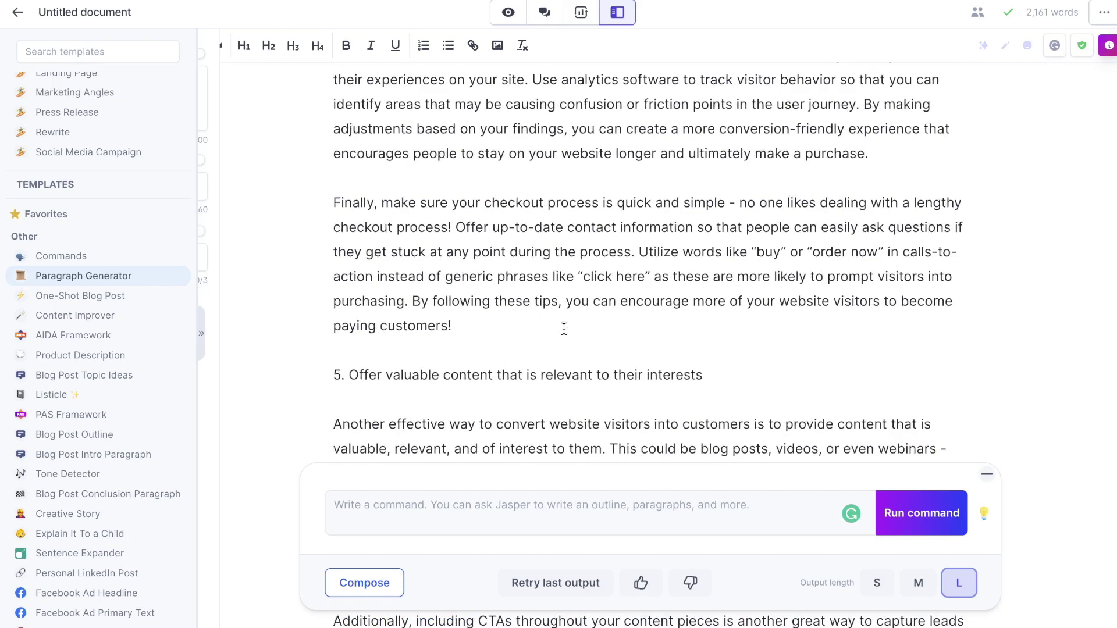
scroll(564, 329, down, 5)
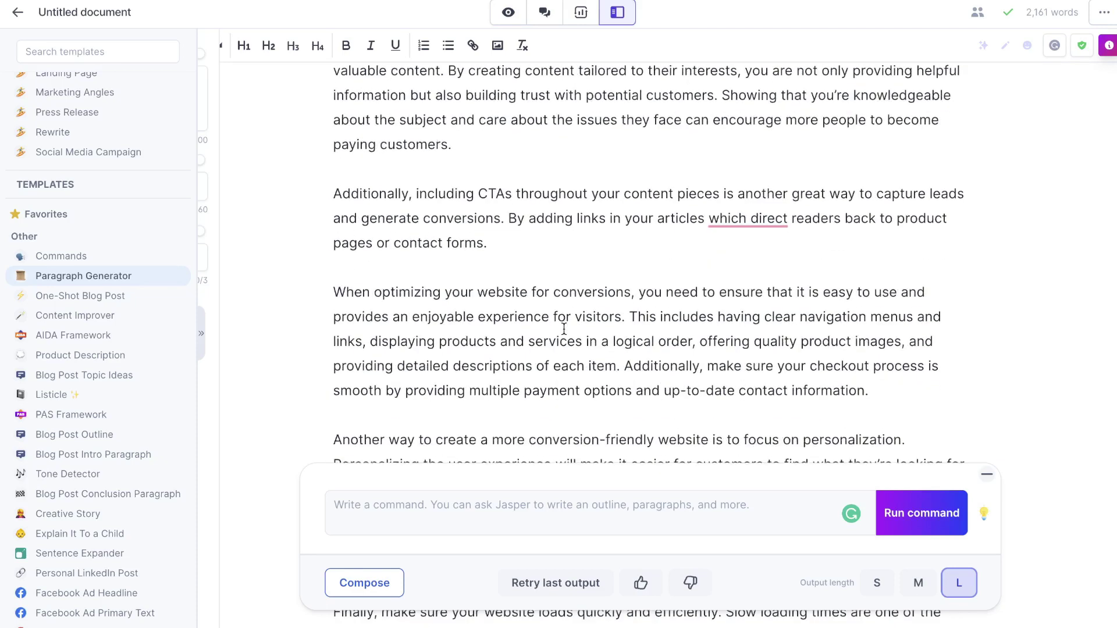
scroll(564, 328, up, 20)
triple_click(517, 142)
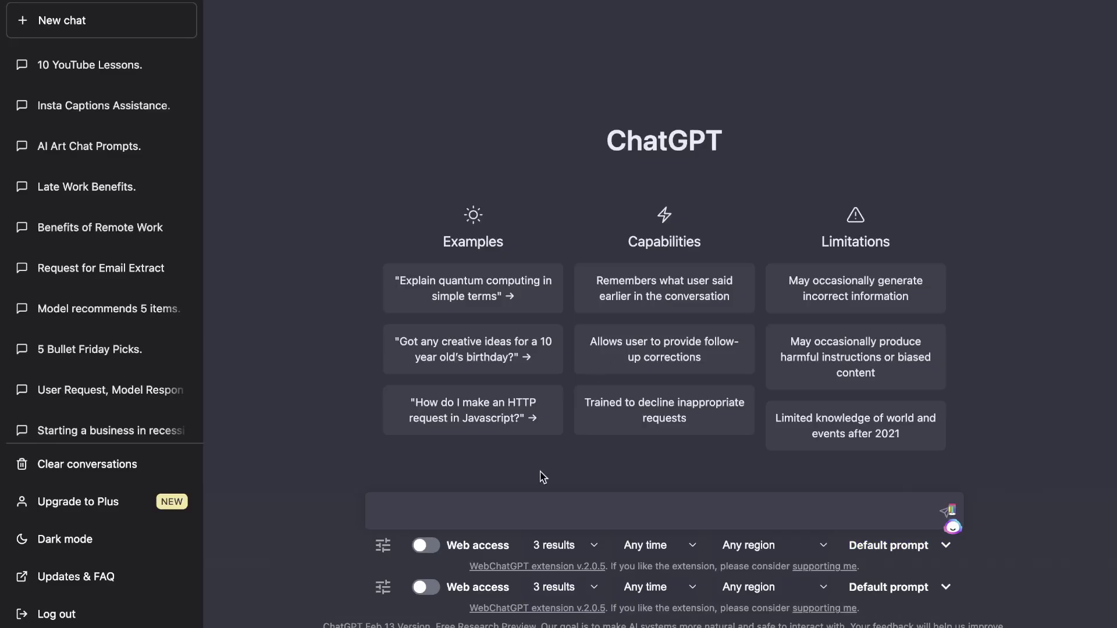
Step: Prompt ChatGPT for an intro paragraph on turning website visitors into customers and review it
text(wr)
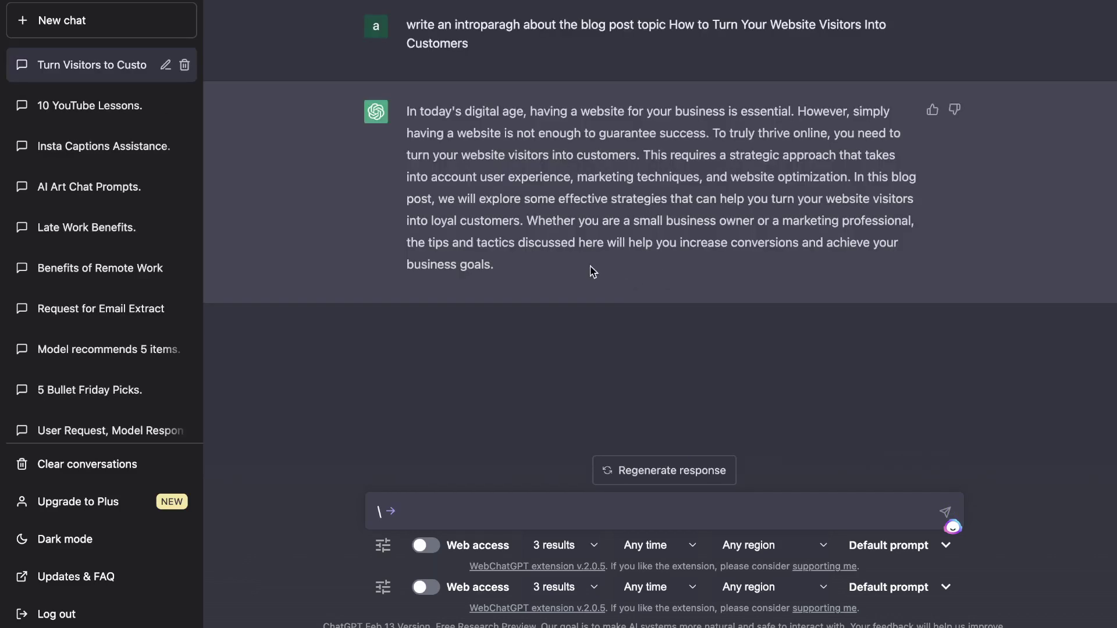
drag(591, 269, 407, 115)
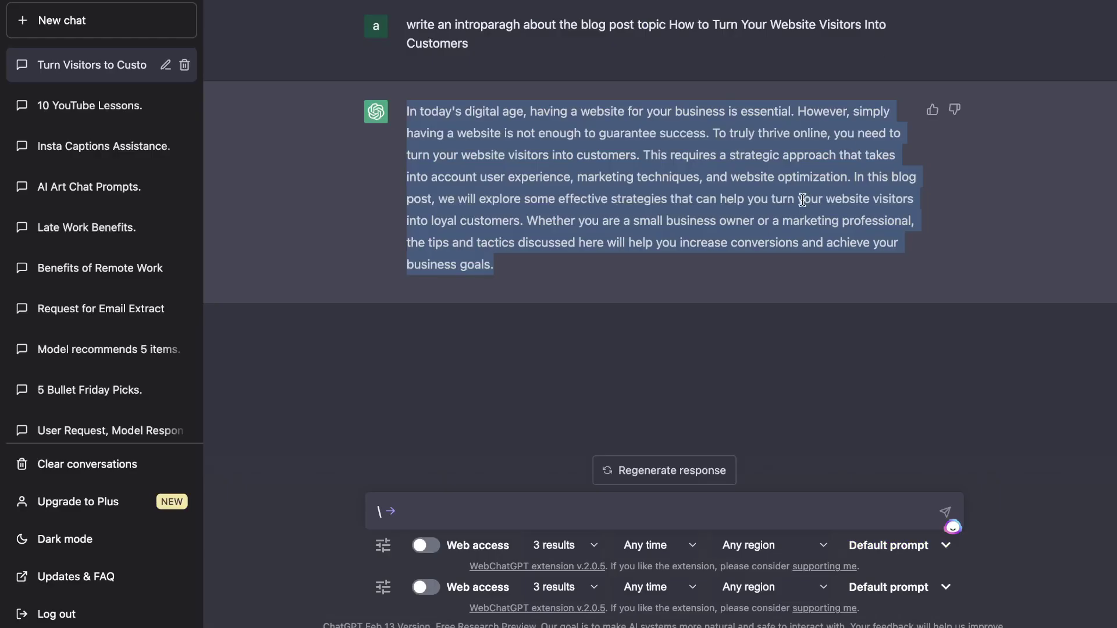
click(567, 233)
drag(540, 263, 411, 107)
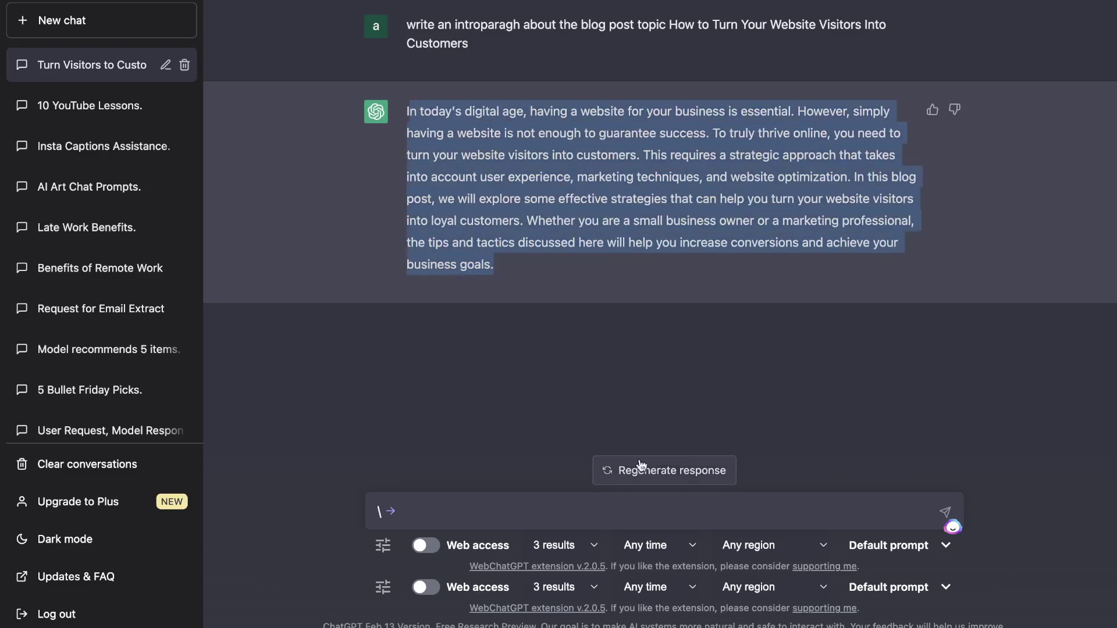
click(533, 276)
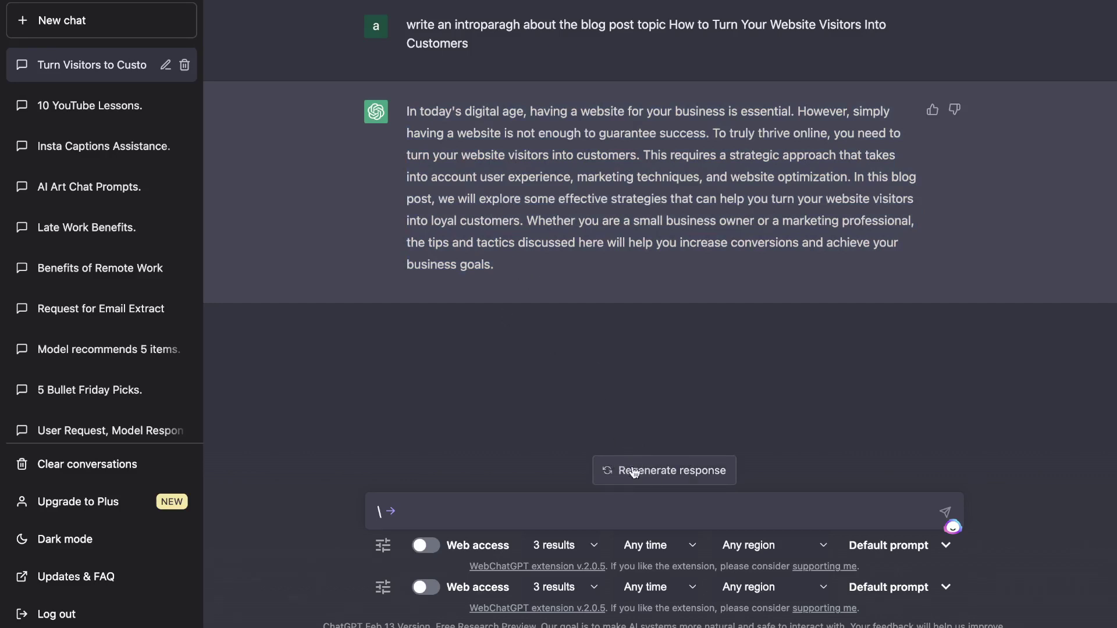
click(415, 516)
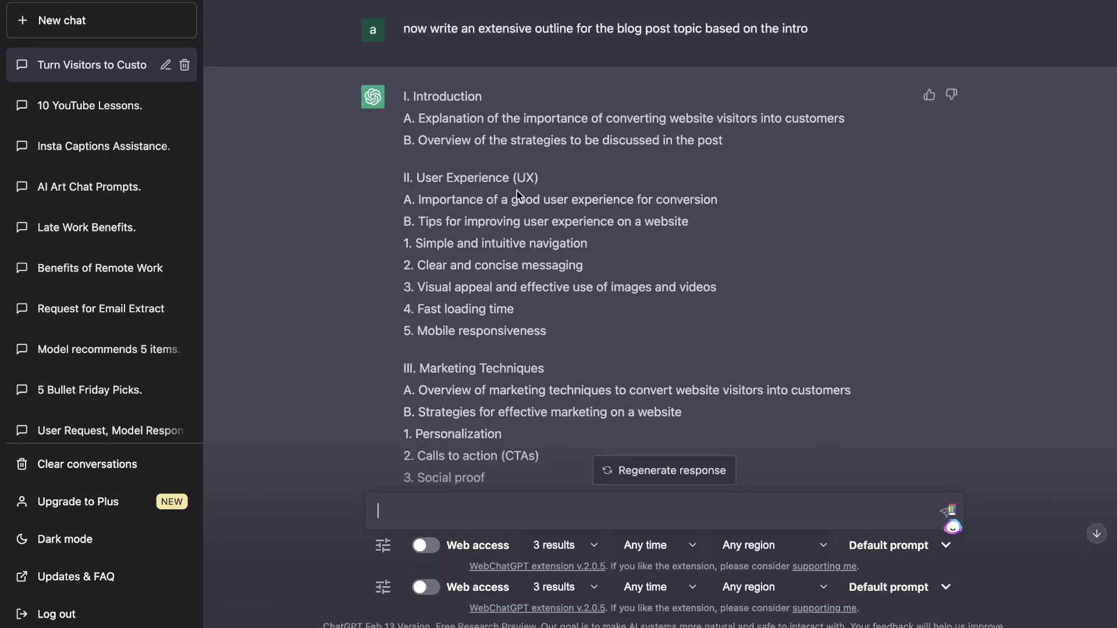
Step: Review the generated outline, from Introduction through Website Optimization tips like A/B testing to Conclusion
scroll(516, 191, down, 3)
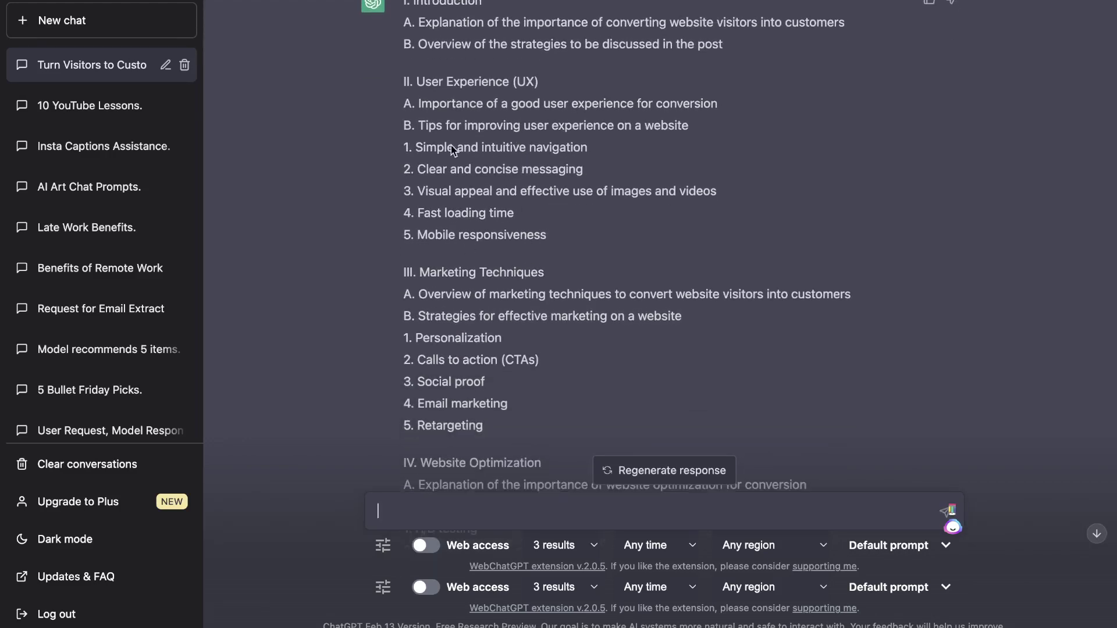
scroll(501, 232, down, 5)
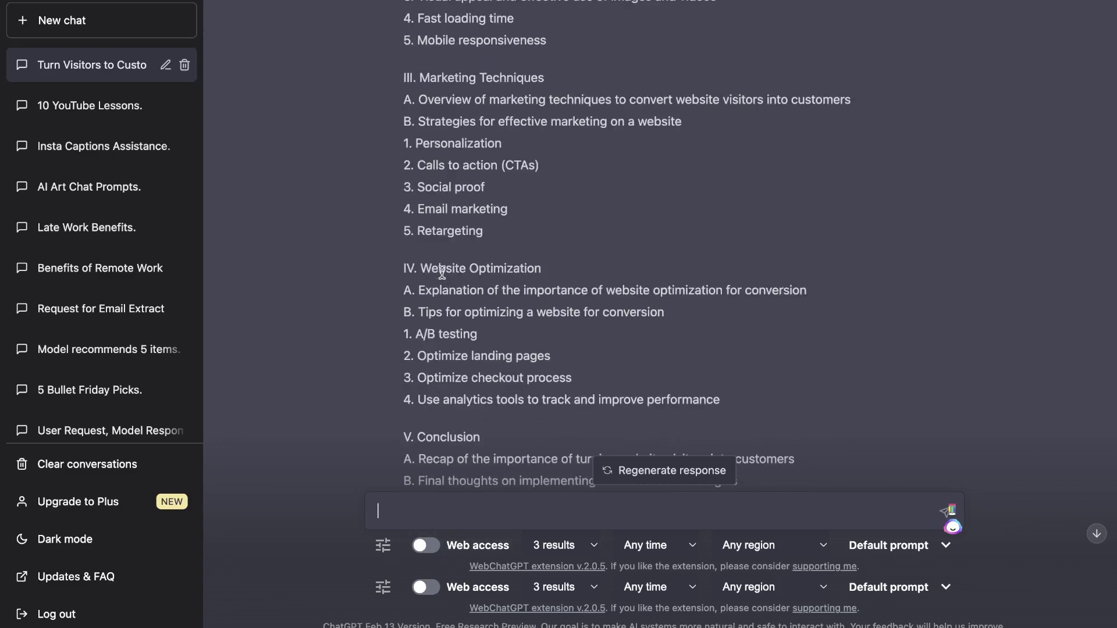
scroll(523, 294, down, 2)
scroll(684, 295, up, 2)
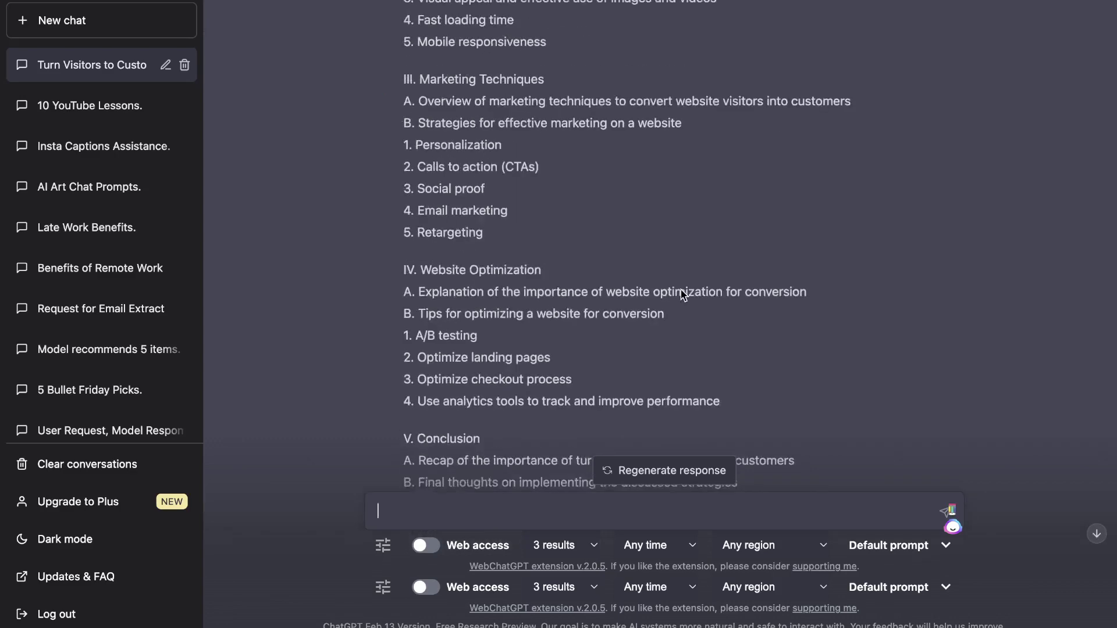
scroll(684, 295, up, 9)
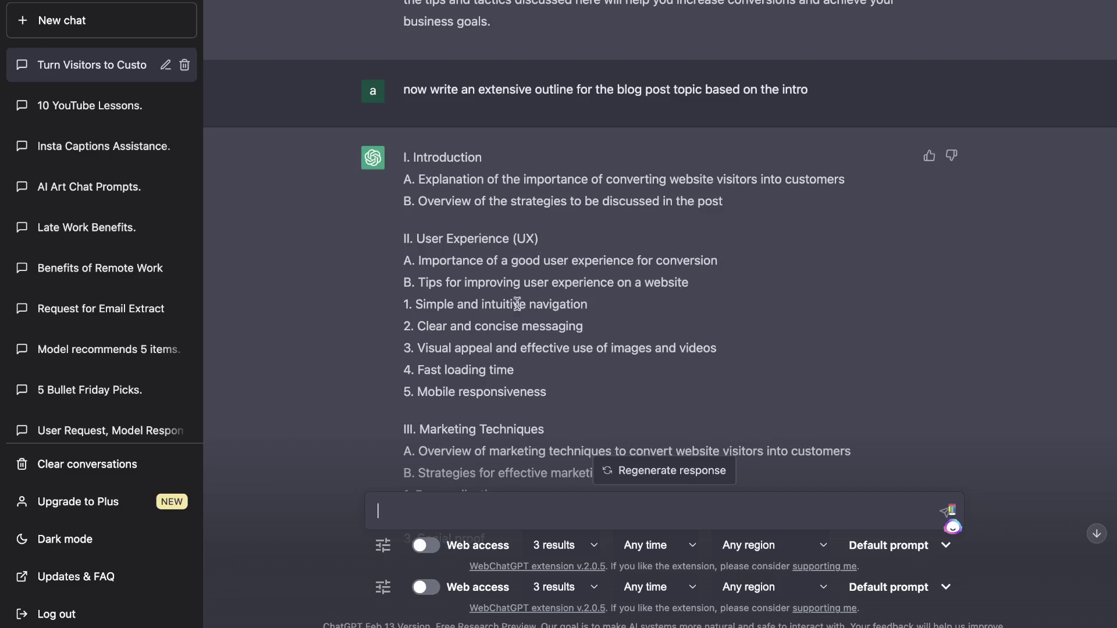
Step: Select parts of the II. User Experience (UX) outline to look them over
scroll(521, 317, down, 2)
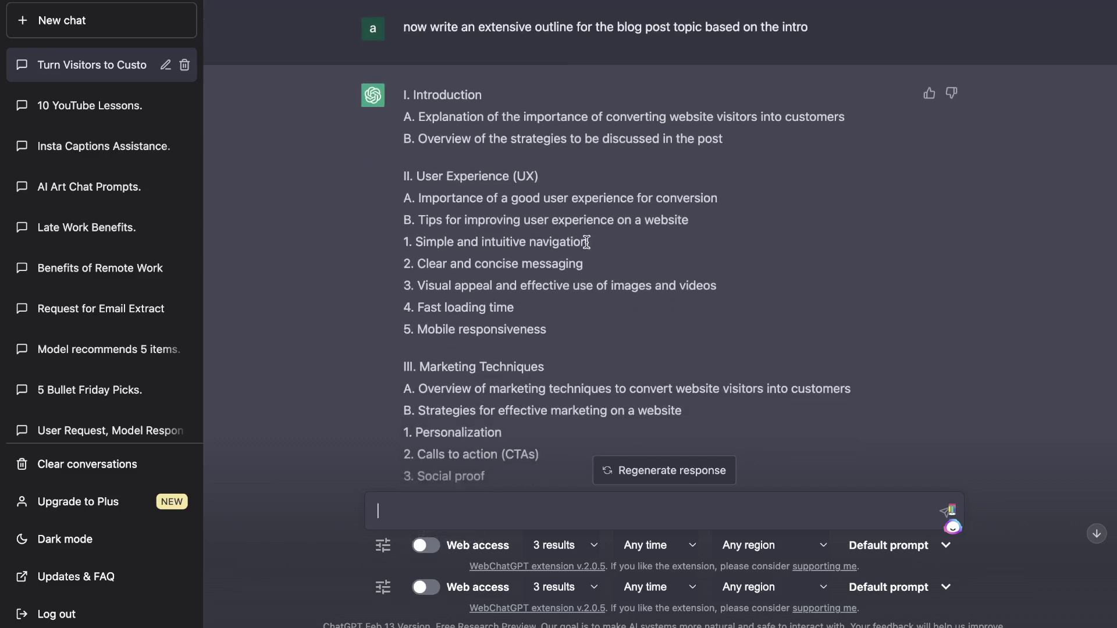
drag(573, 329, 402, 176)
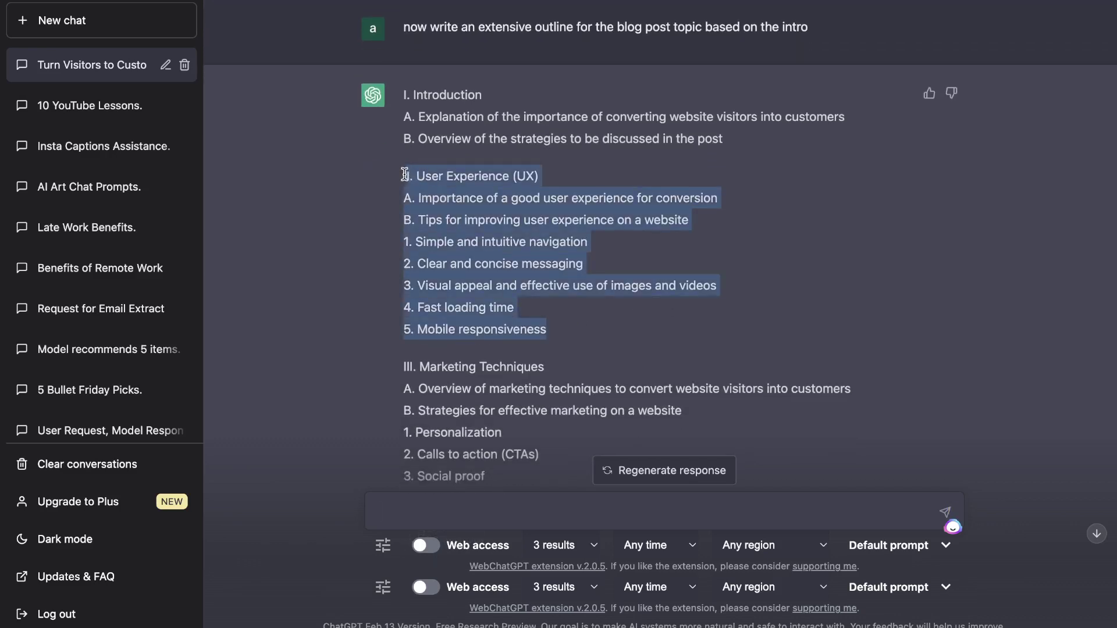
scroll(497, 257, down, 4)
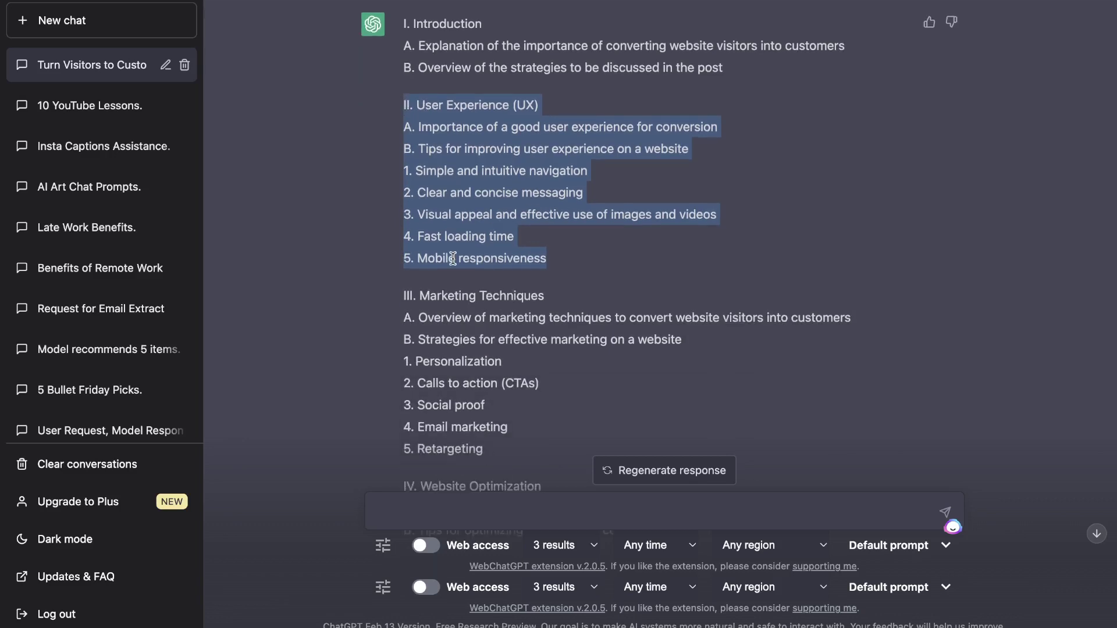
drag(499, 389, 394, 240)
scroll(454, 326, down, 2)
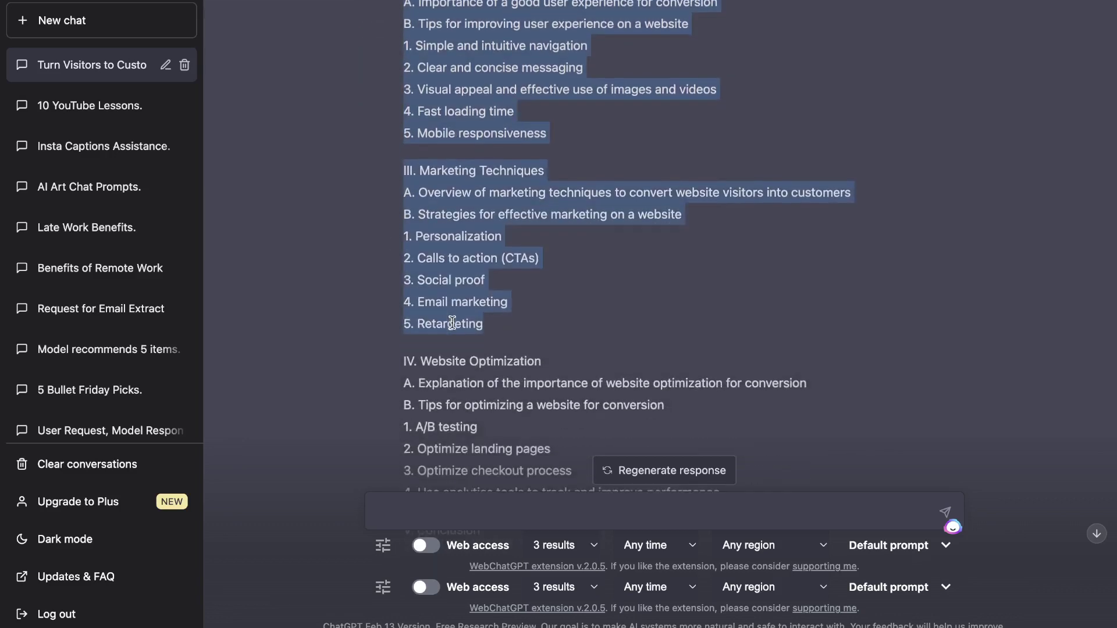
scroll(530, 296, up, 5)
click(529, 296)
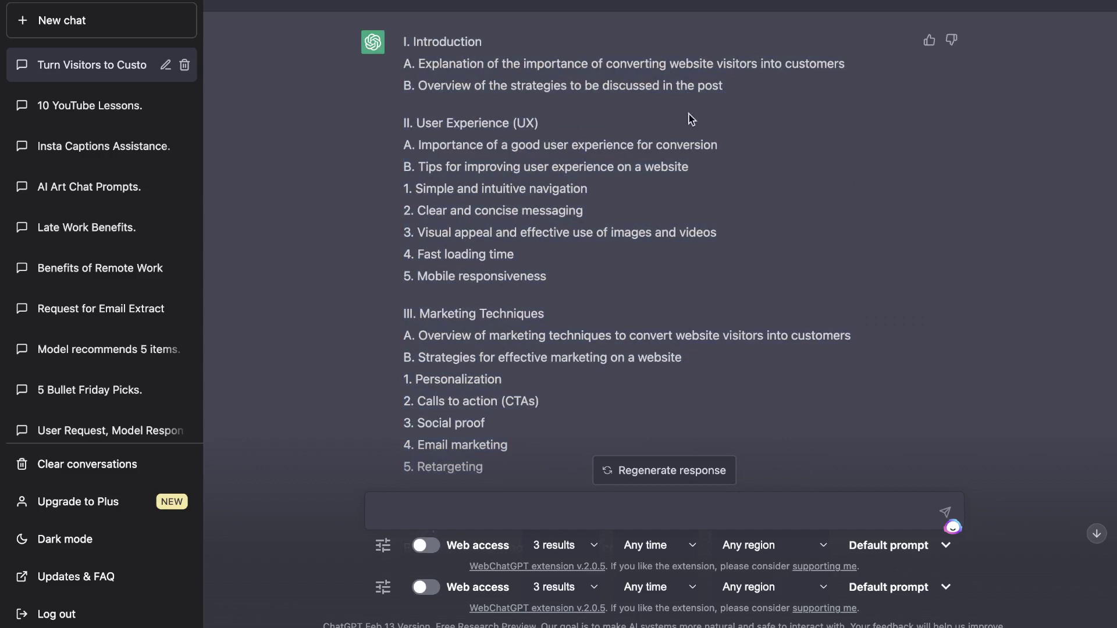
drag(718, 145, 418, 142)
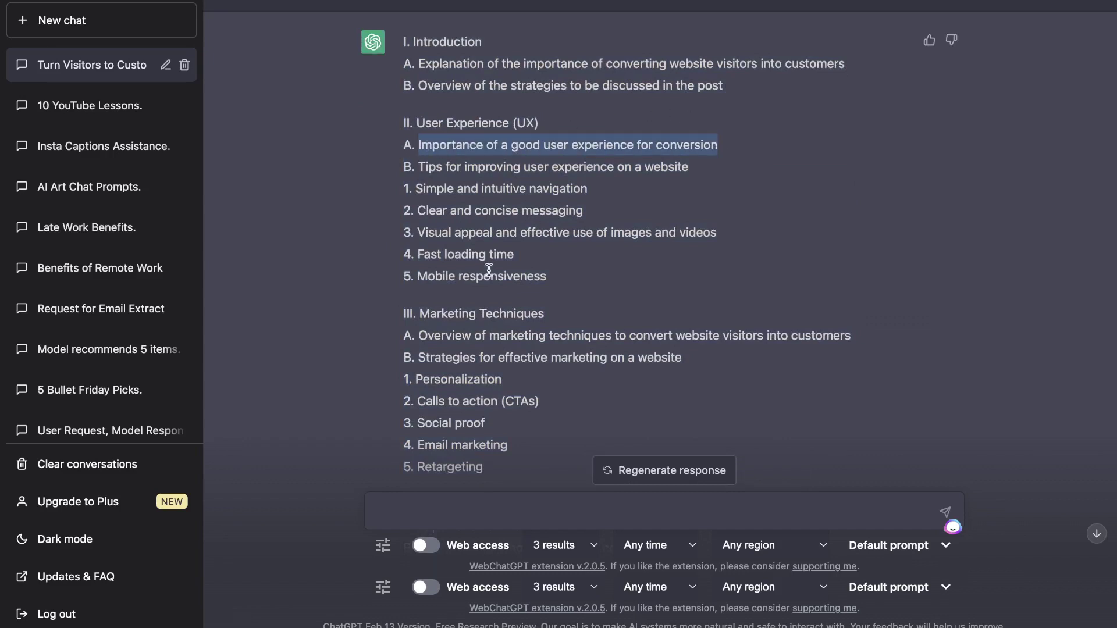
scroll(488, 270, down, 1)
drag(489, 269, 404, 89)
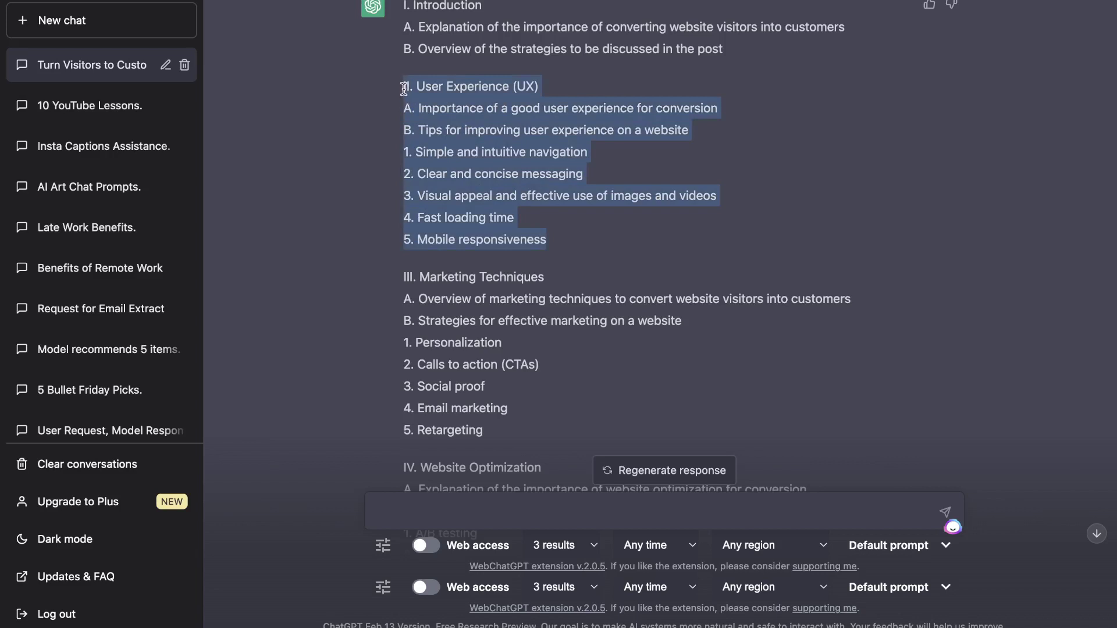
click(501, 116)
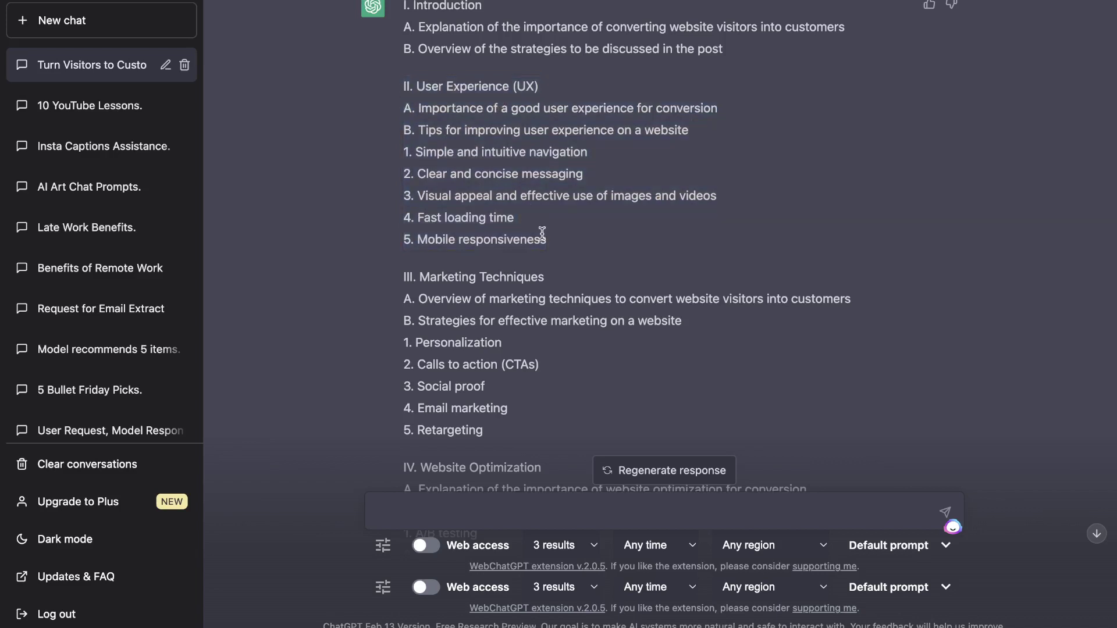
Step: Select the complete II. User Experience (UX) section, including its numeral
scroll(543, 235, up, 1)
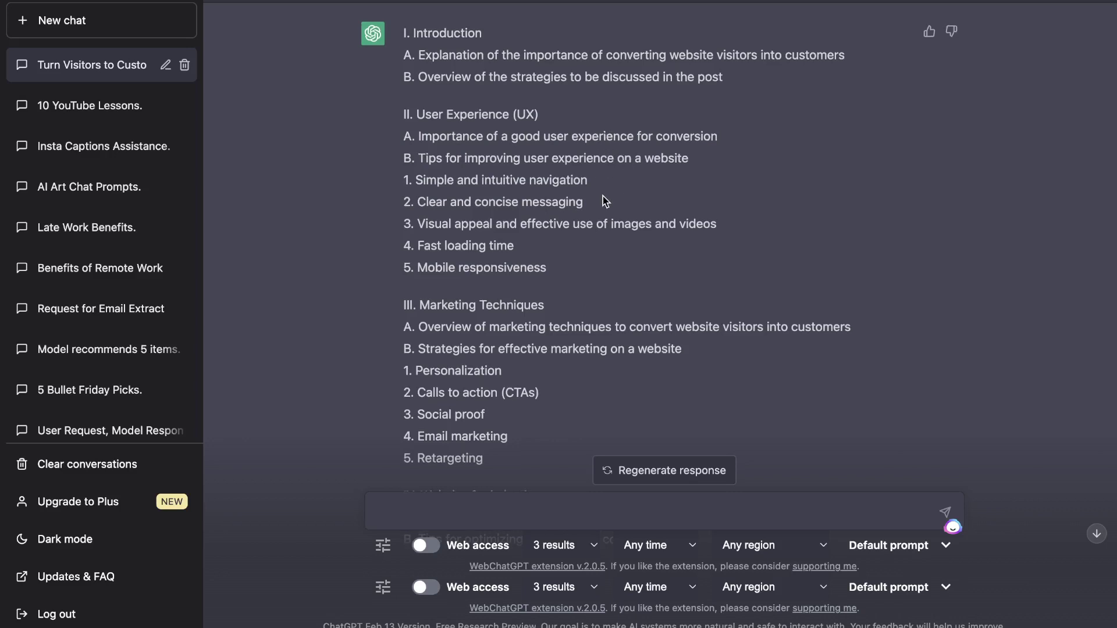
scroll(603, 197, up, 1)
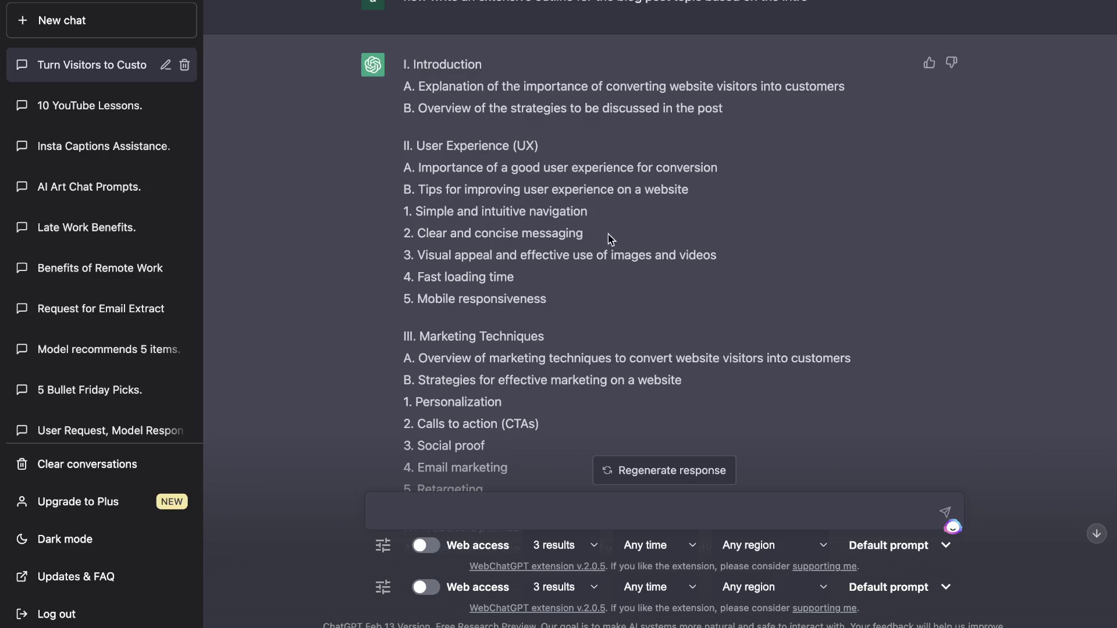
scroll(540, 140, up, 5)
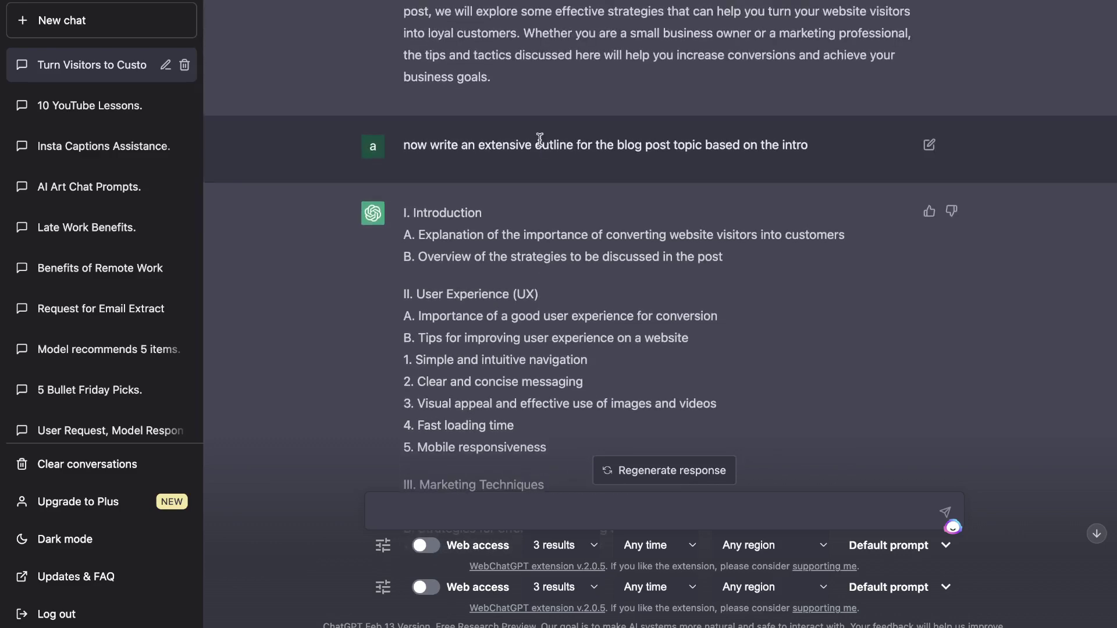
scroll(539, 140, down, 3)
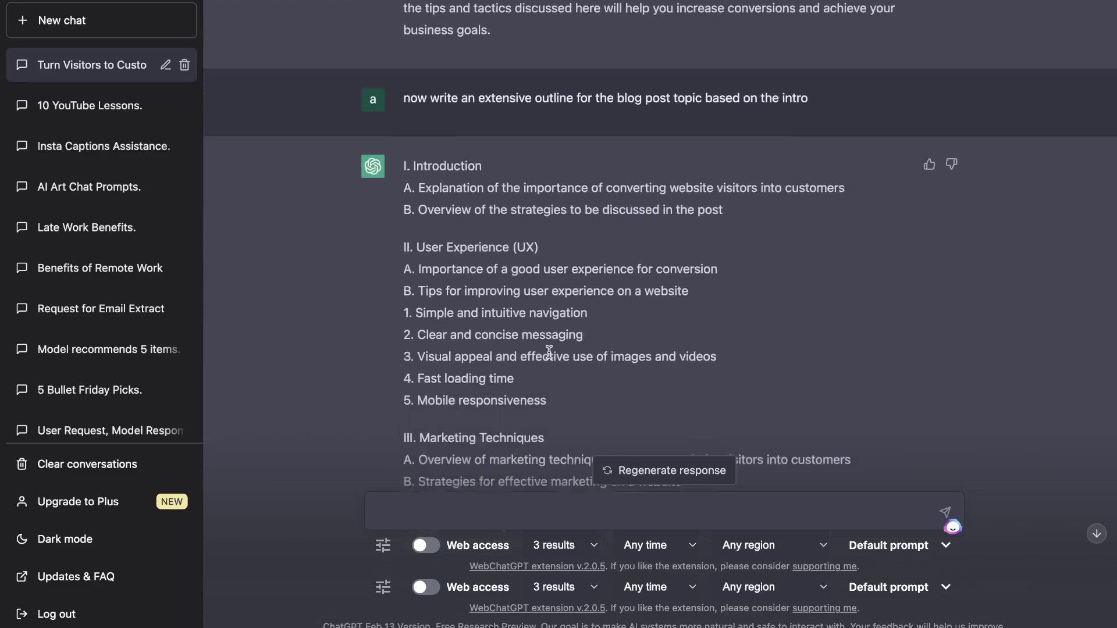
drag(558, 385, 409, 225)
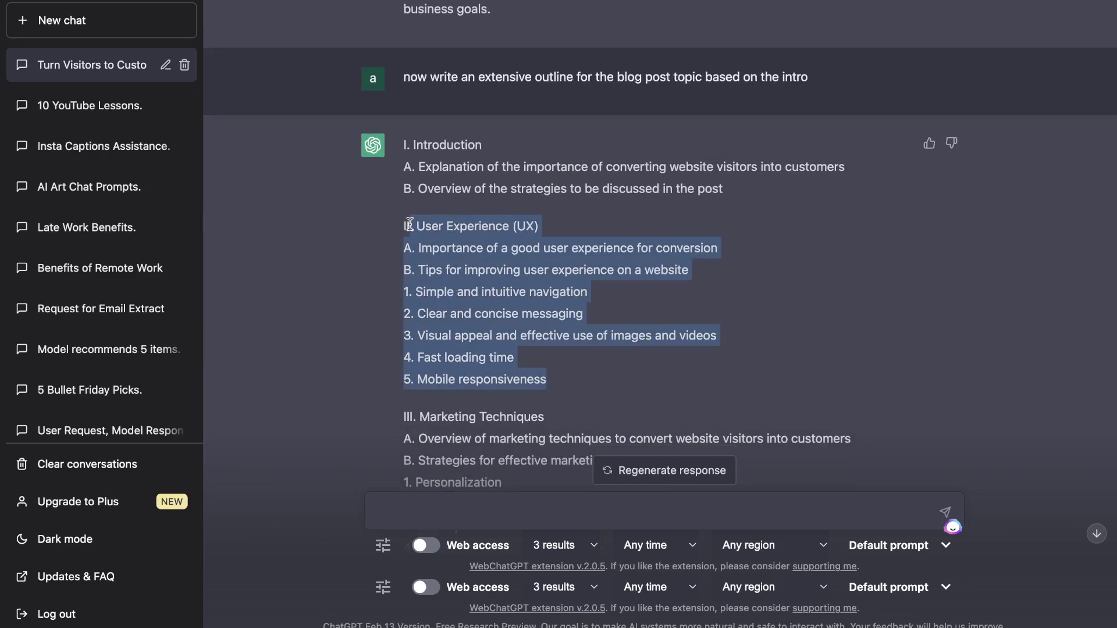
drag(554, 372, 399, 233)
key(ctrl+c)
scroll(399, 233, down, 8)
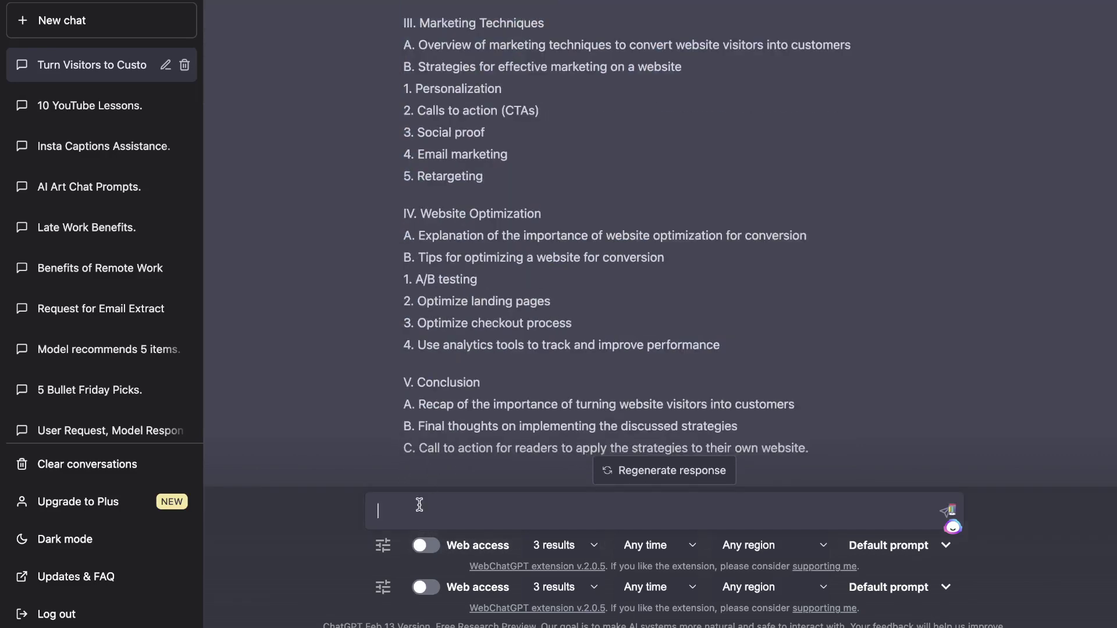
Step: Ask for an extensive blog post on turning website visitors into customers, pasting the UX outline
text(wei)
text(te an extensive blog post about the topic how to turn your website visitors into customers using this outline)
key(ctrl+v)
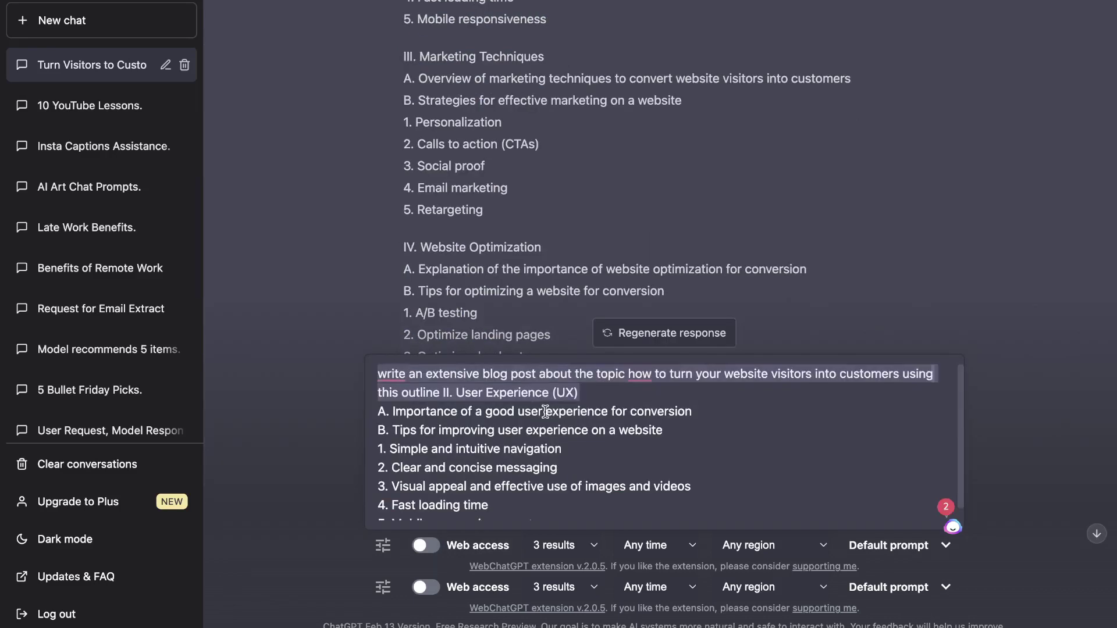
mouse_move(658, 384)
scroll(510, 465, down, 1)
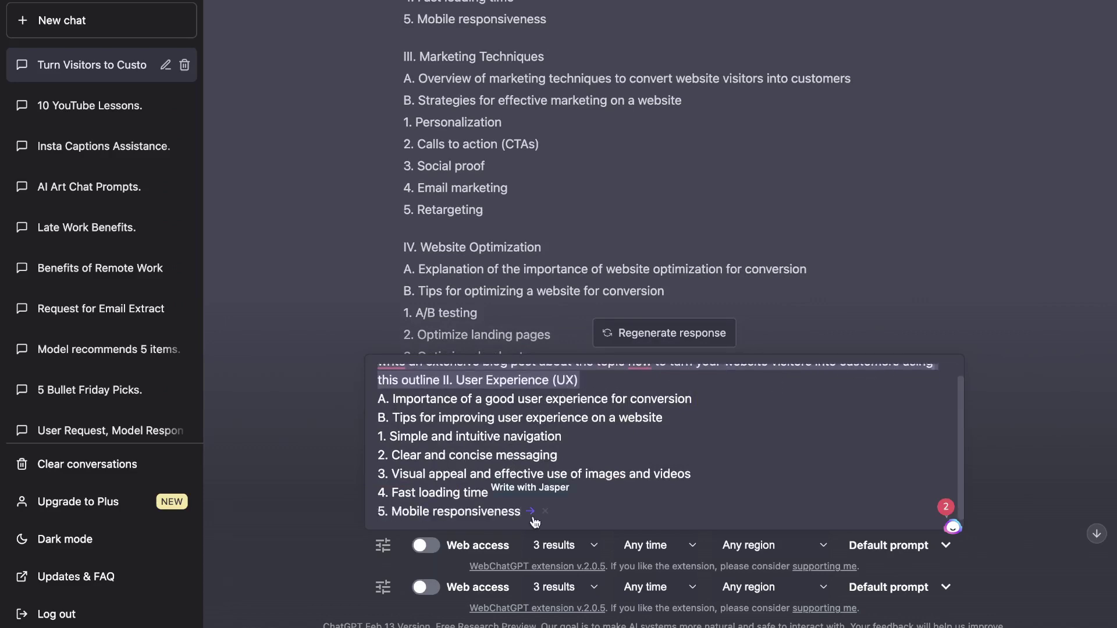
key(Return)
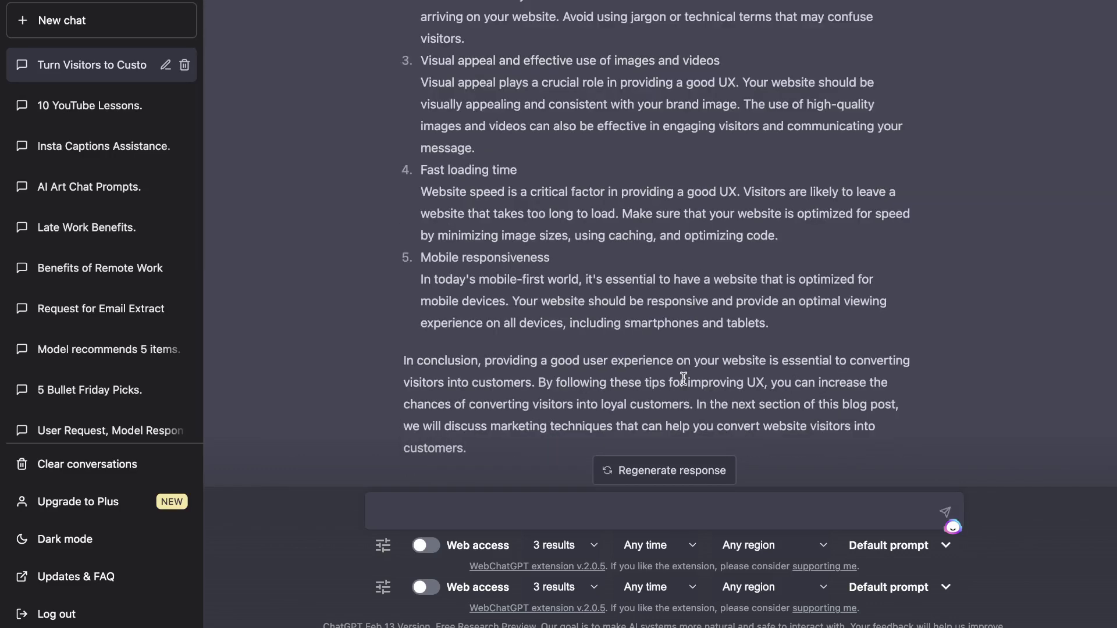
Step: Read through ChatGPT's User Experience reply with its five tips
scroll(686, 381, up, 4)
scroll(687, 384, up, 9)
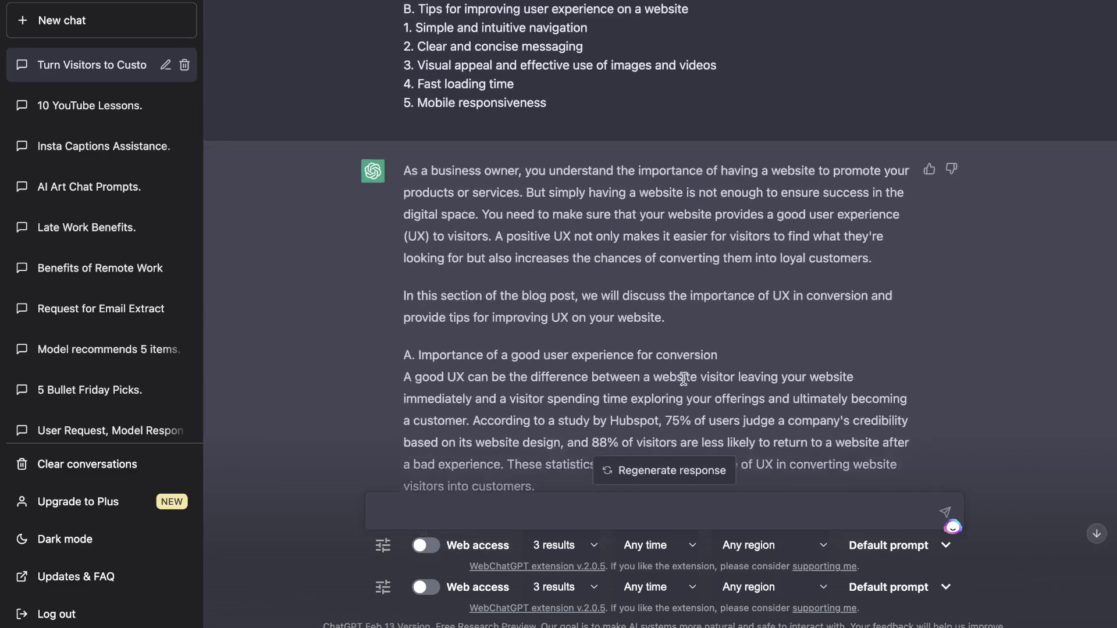
scroll(684, 379, down, 1)
scroll(684, 379, down, 2)
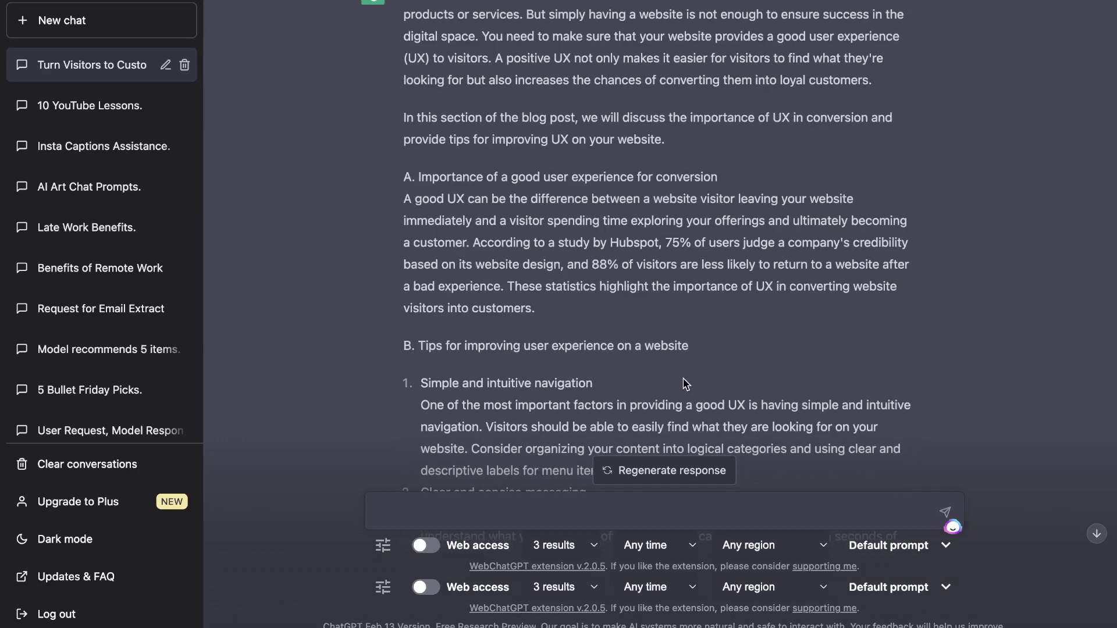
scroll(656, 254, down, 4)
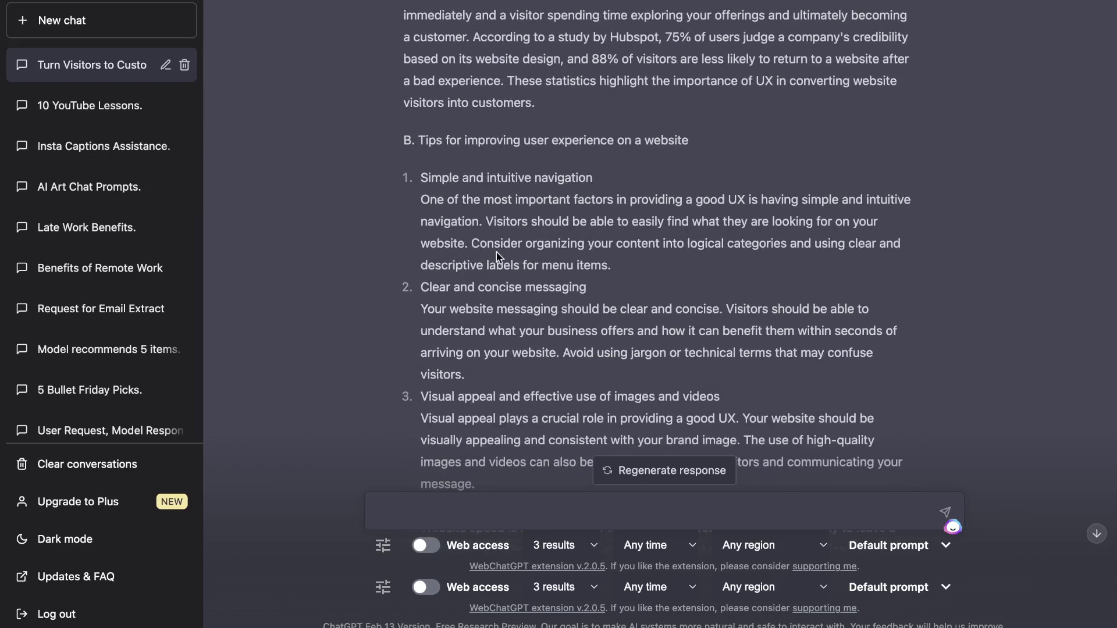
scroll(496, 253, down, 5)
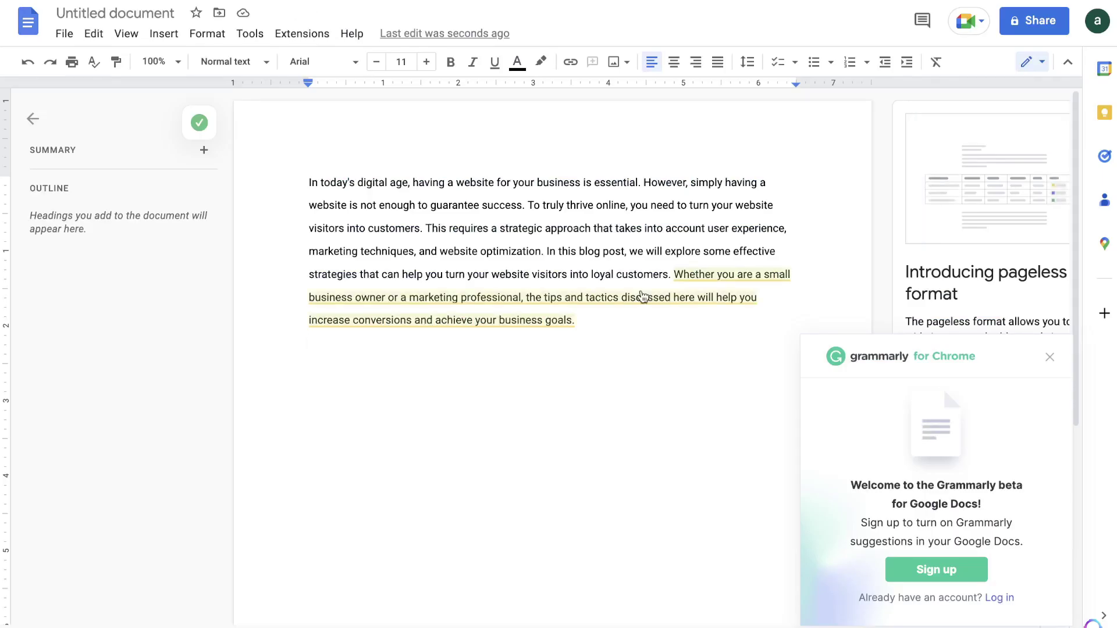
Step: Paste the User Experience section, wash off its formatting and copy the cleaned text
key(ctrl+v)
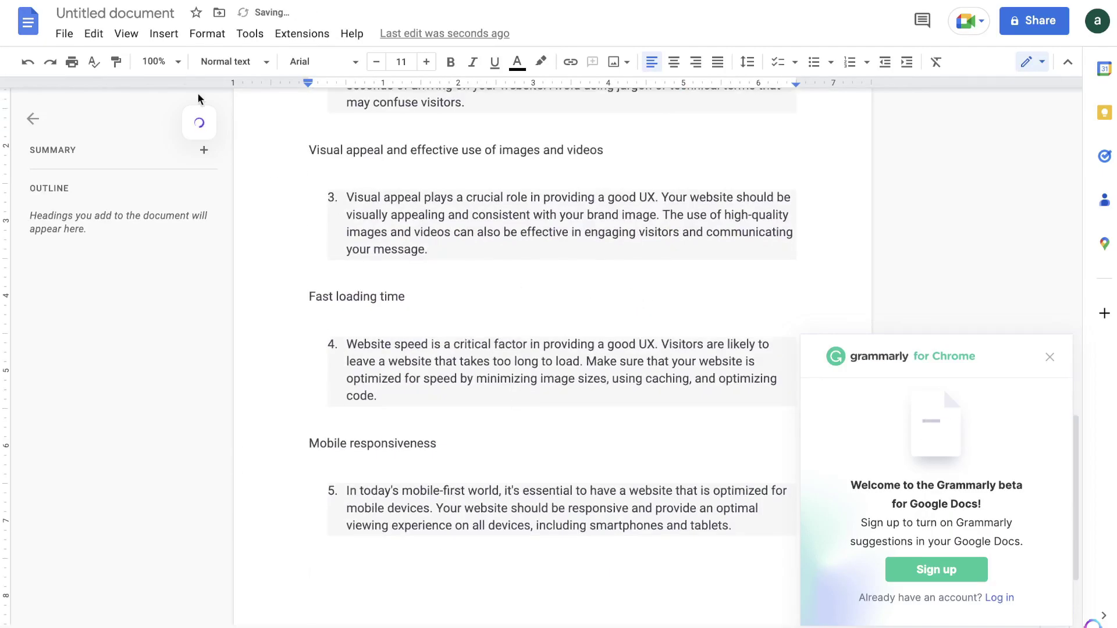
scroll(313, 292, up, 8)
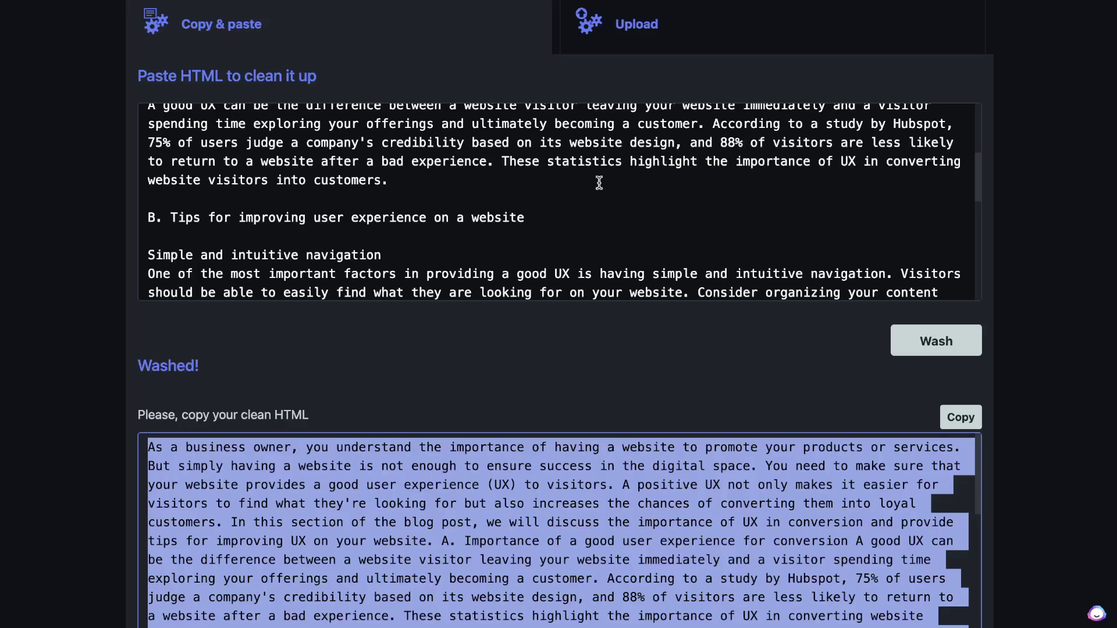
scroll(596, 198, down, 5)
click(932, 341)
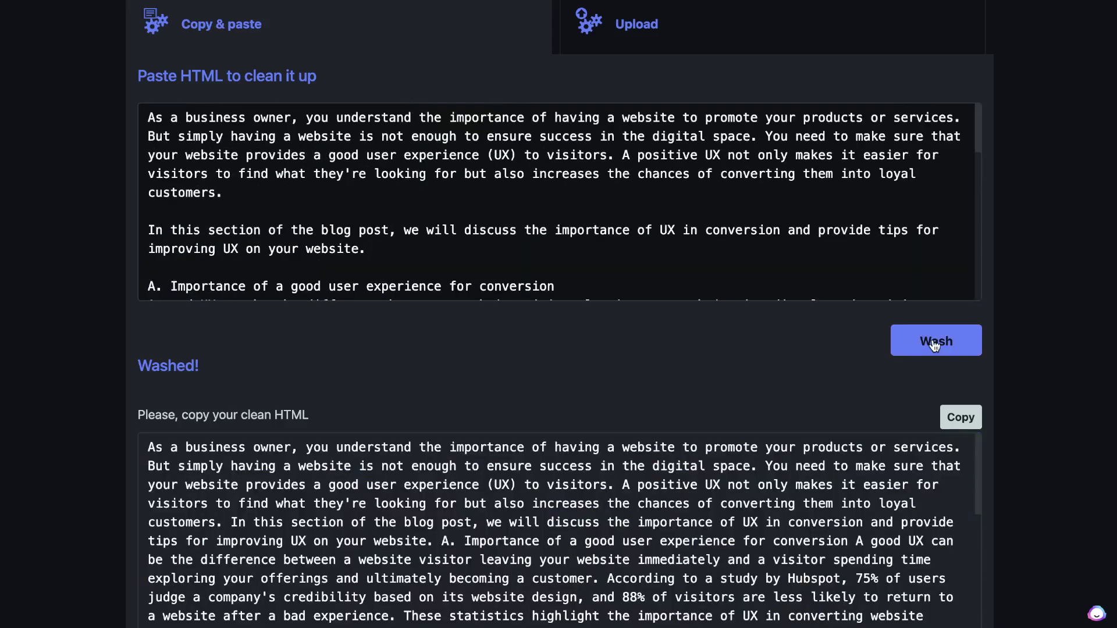
click(960, 418)
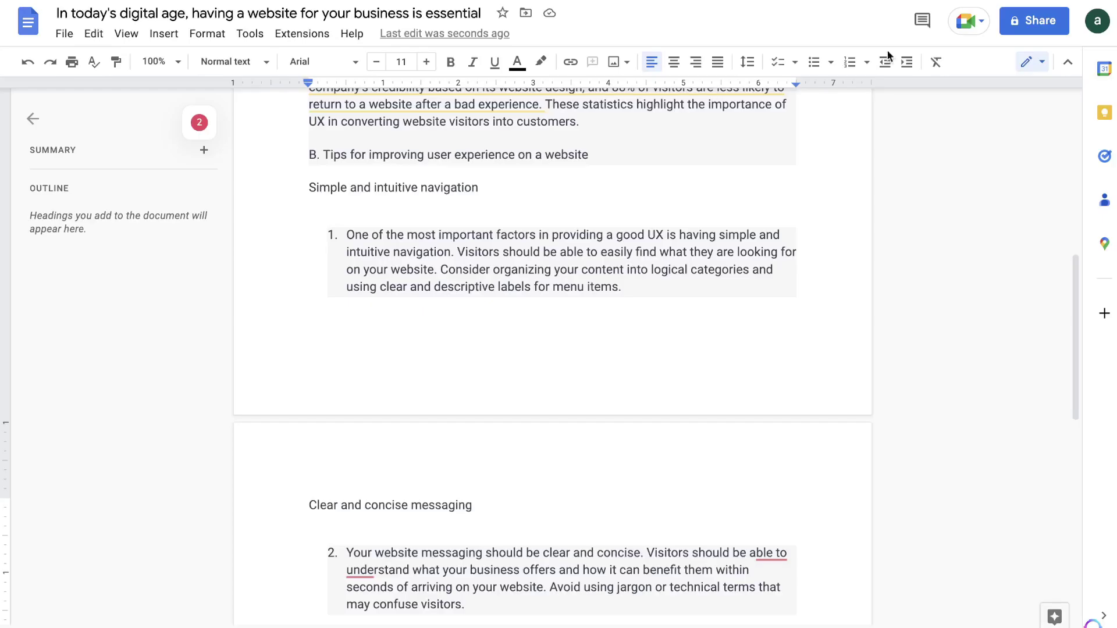
Step: Put the cursor at the Google Doc's end after the Mobile responsiveness tip, then return to ChatGPT
scroll(715, 396, down, 10)
click(761, 447)
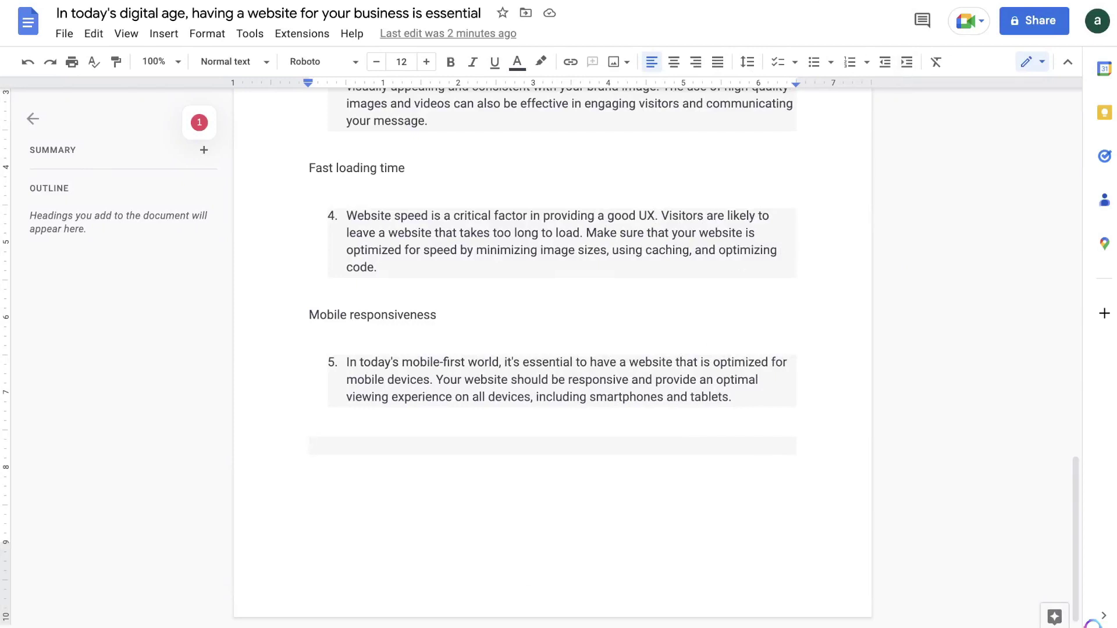
key(ctrl+Tab)
scroll(585, 319, down, 4)
scroll(585, 318, up, 9)
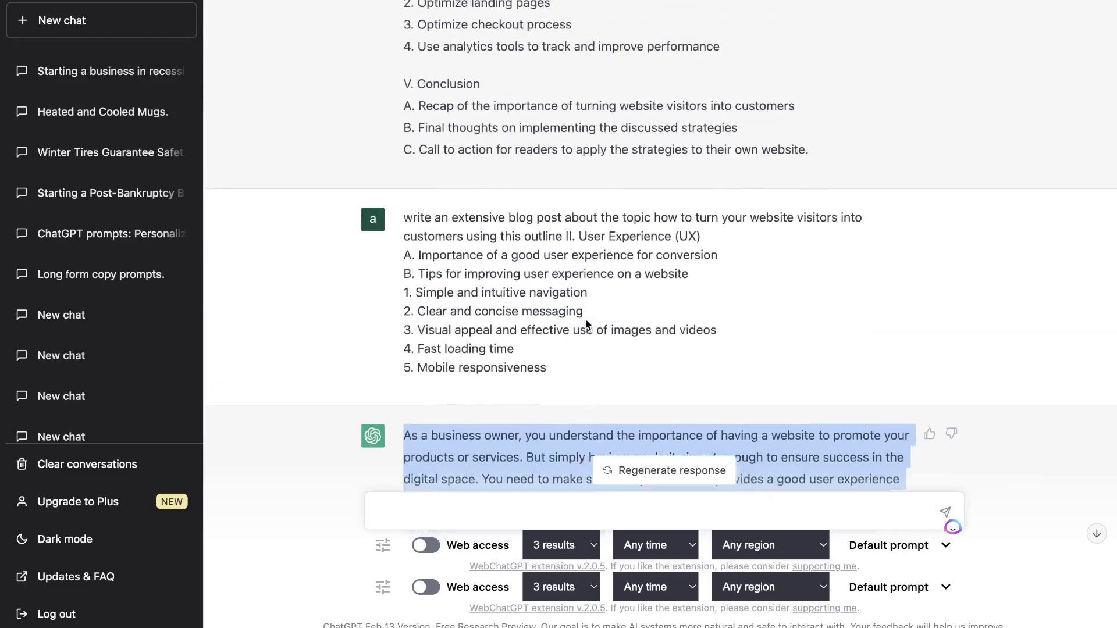
Step: Select the III. Marketing Techniques outline and ChatGPT's written section for it
scroll(585, 319, up, 10)
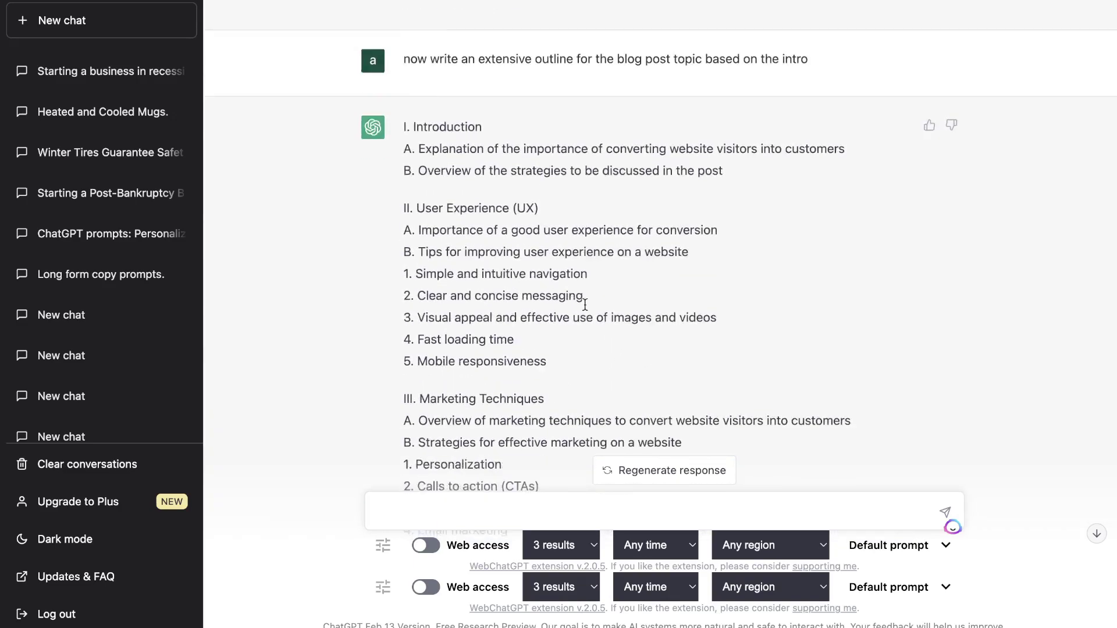
scroll(523, 336, down, 3)
scroll(515, 344, up, 2)
scroll(523, 358, down, 1)
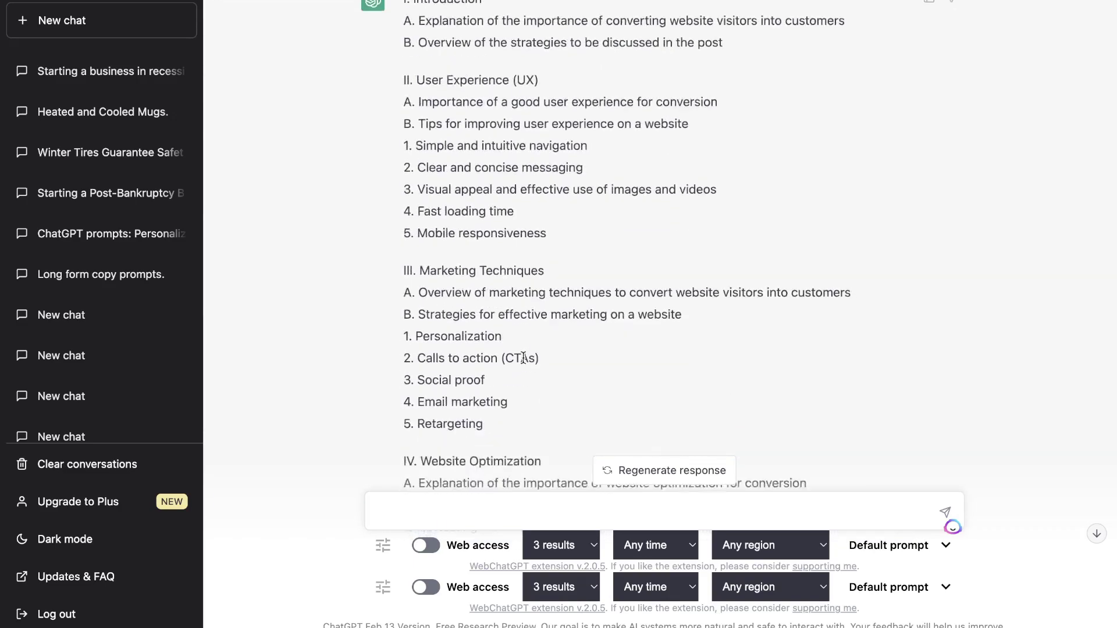
scroll(506, 326, down, 2)
drag(487, 312, 404, 163)
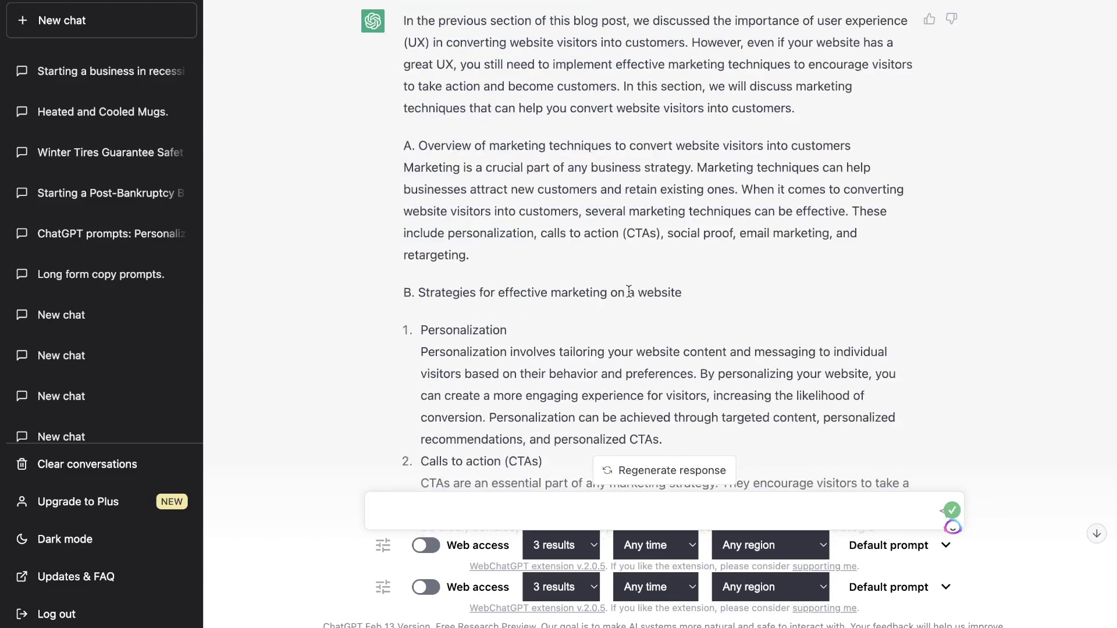
scroll(628, 291, down, 3)
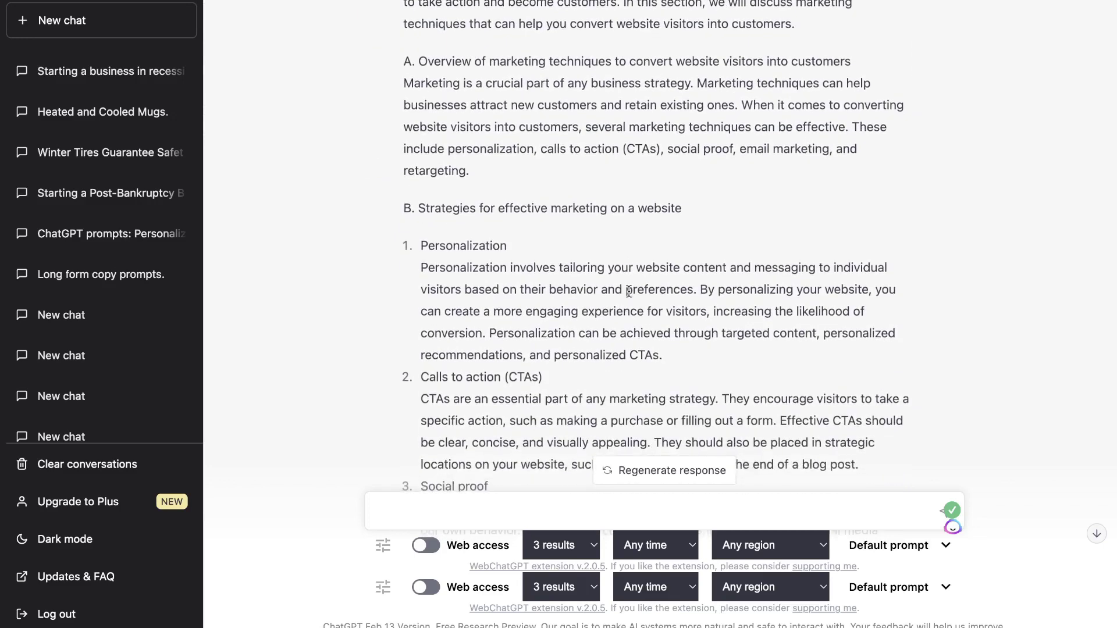
scroll(629, 291, down, 8)
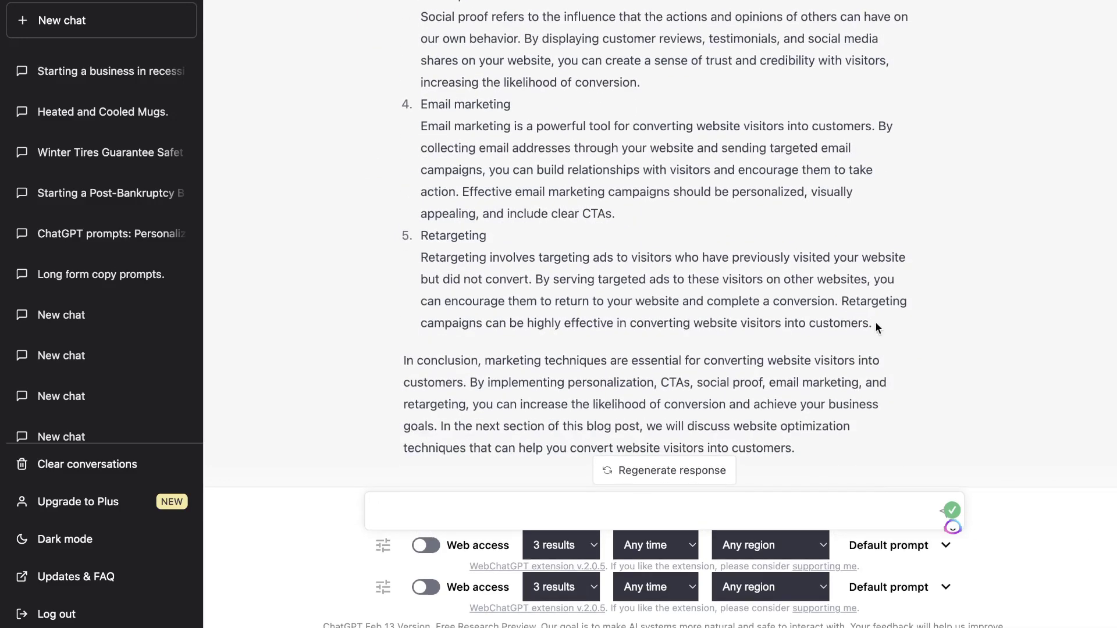
drag(874, 323, 402, 254)
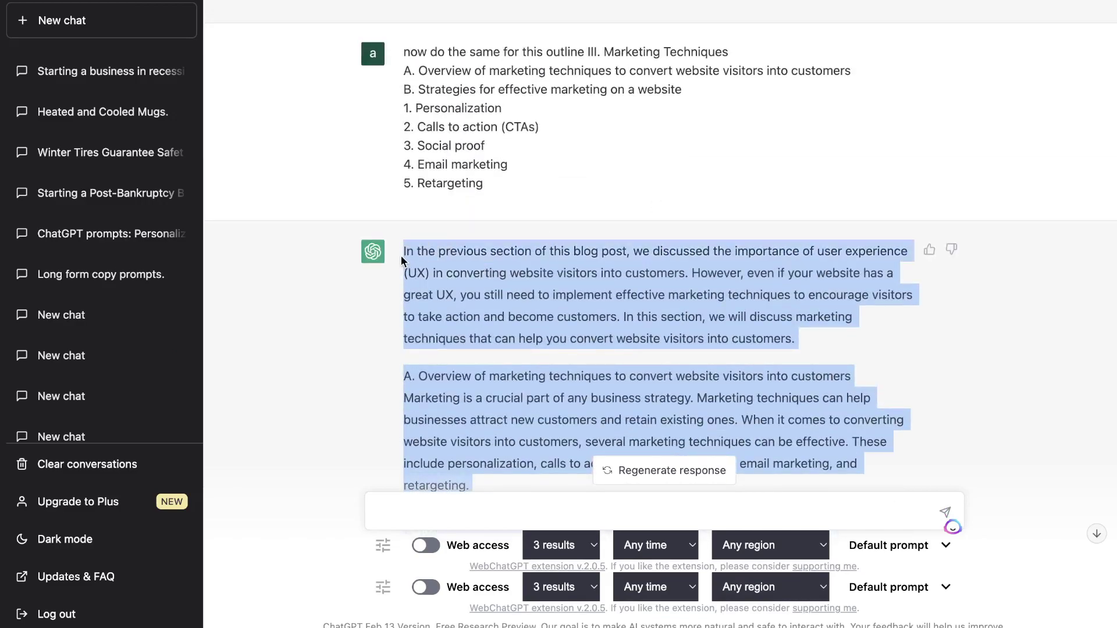
Step: Paste the Marketing Techniques section into the Google Doc and confirm it totals 919 words
key(super+Tab)
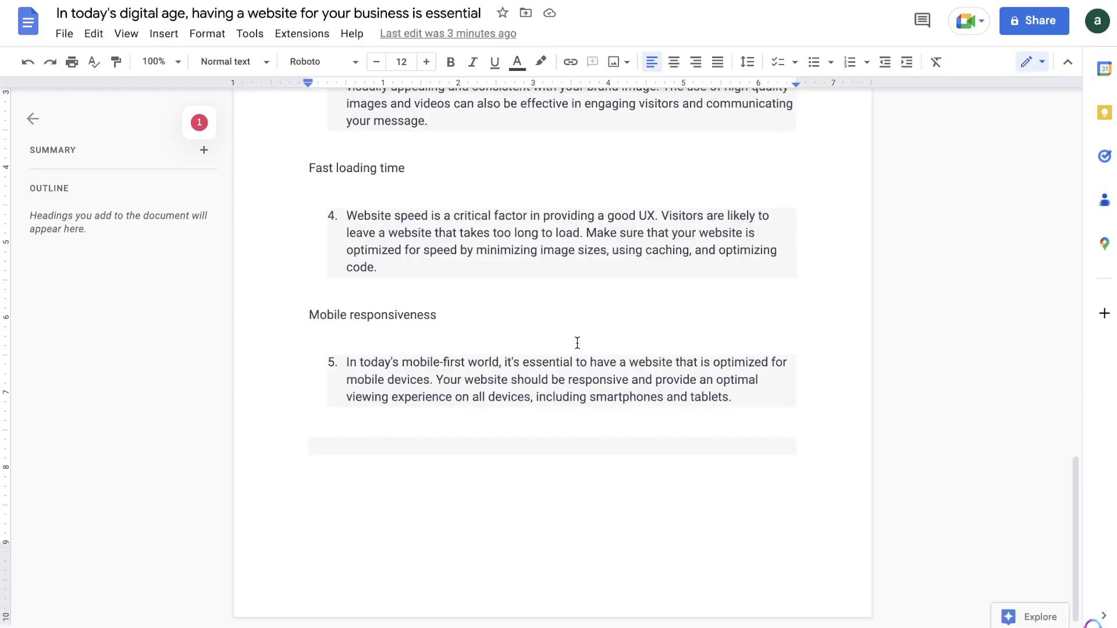
key(ctrl+v)
key(ctrl+shift+c)
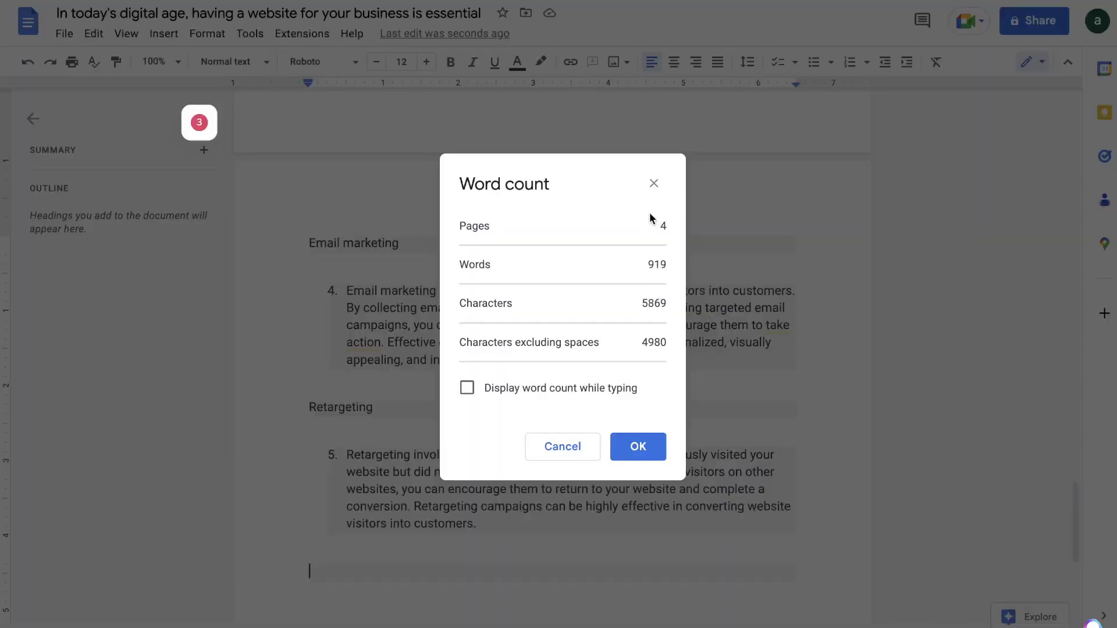
click(654, 183)
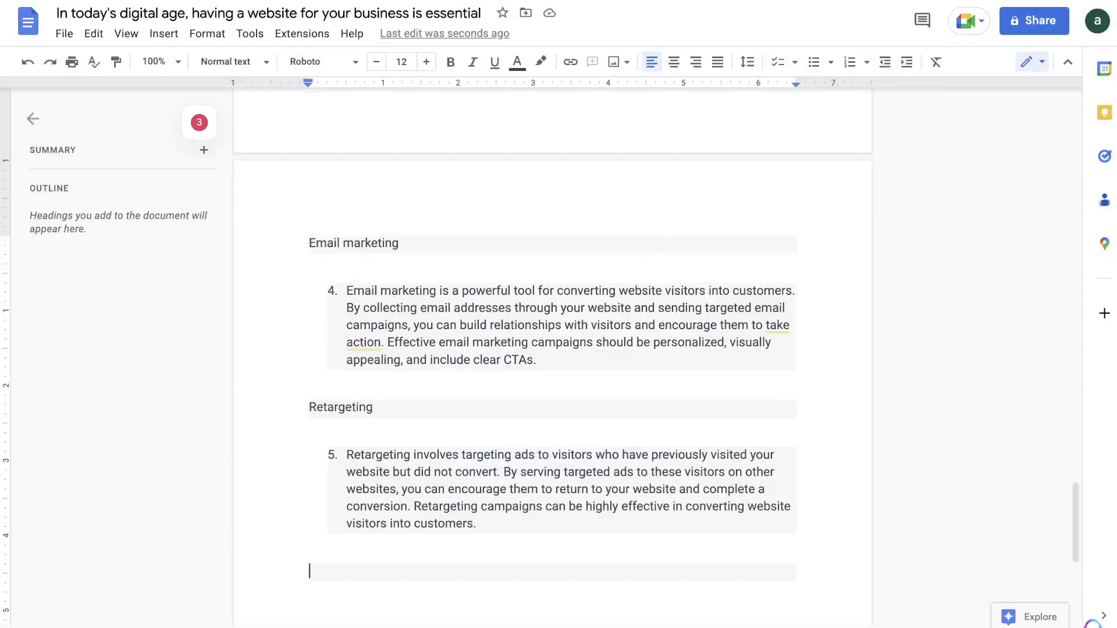
key(super+Tab)
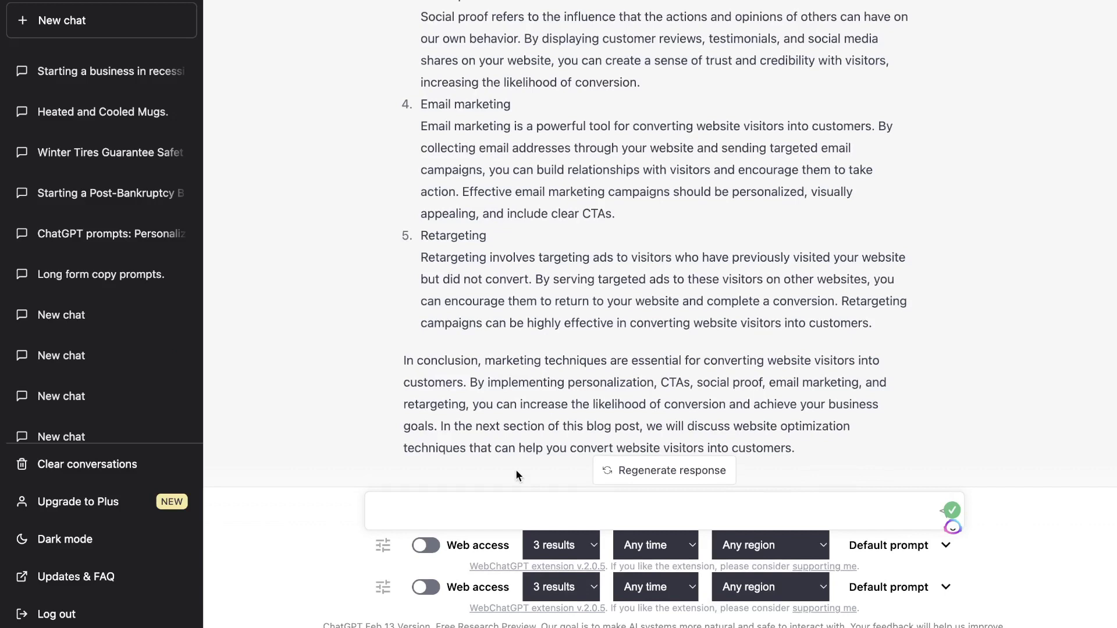
Step: Send 'now do the same with this outline:' with the pasted IV. Website Optimization outline
text(do)
key(BackSpace)
key(BackSpace)
text(now do the )
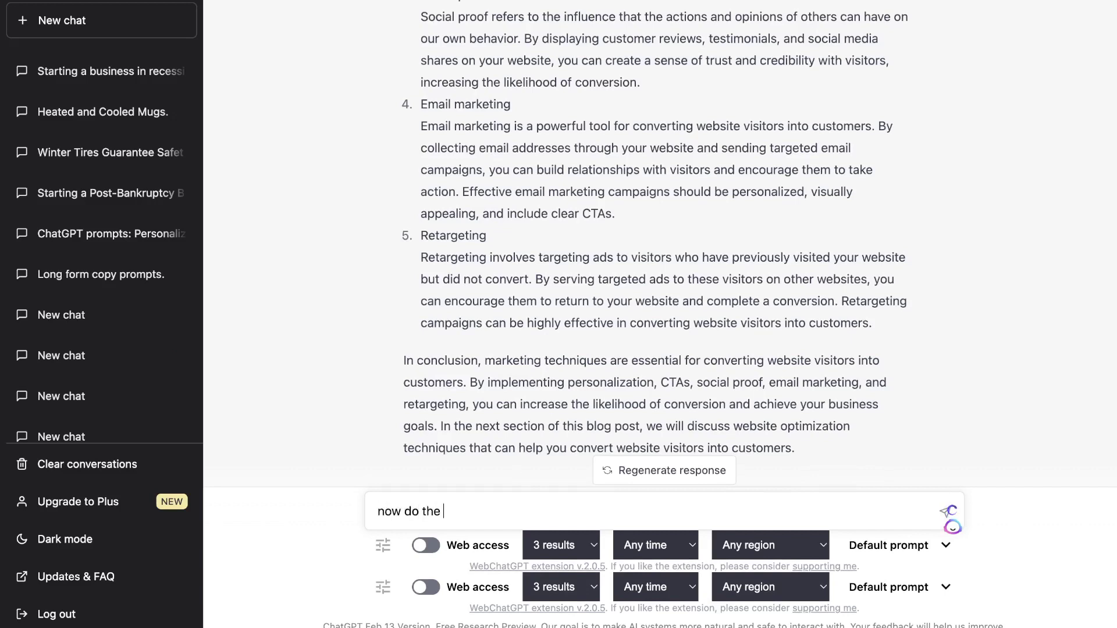
text(same with this outline:)
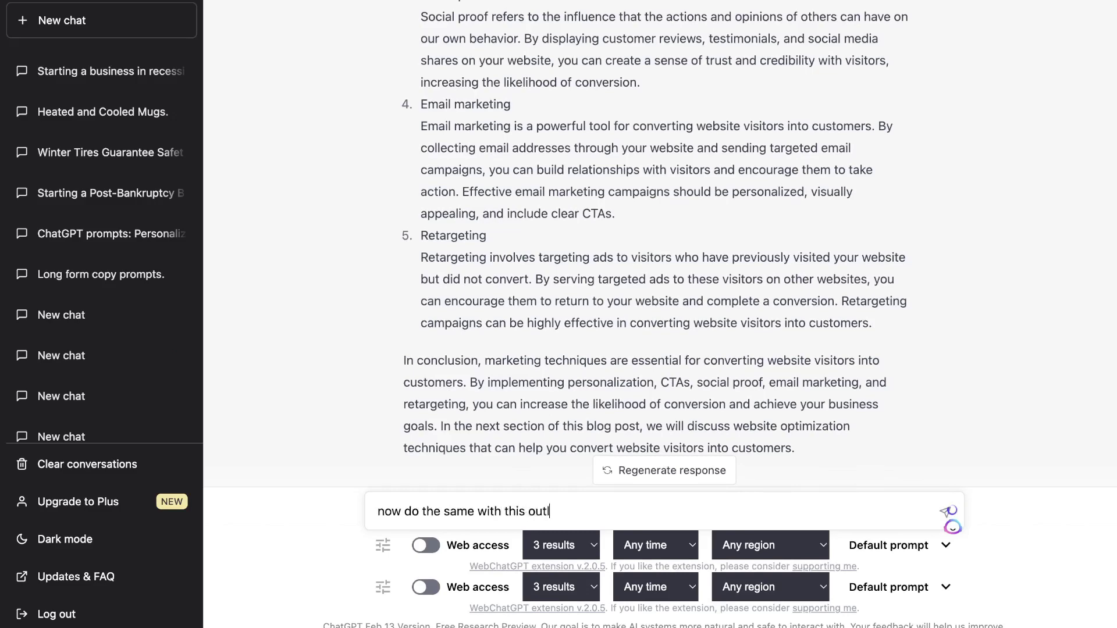
key(ctrl+v)
key(Return)
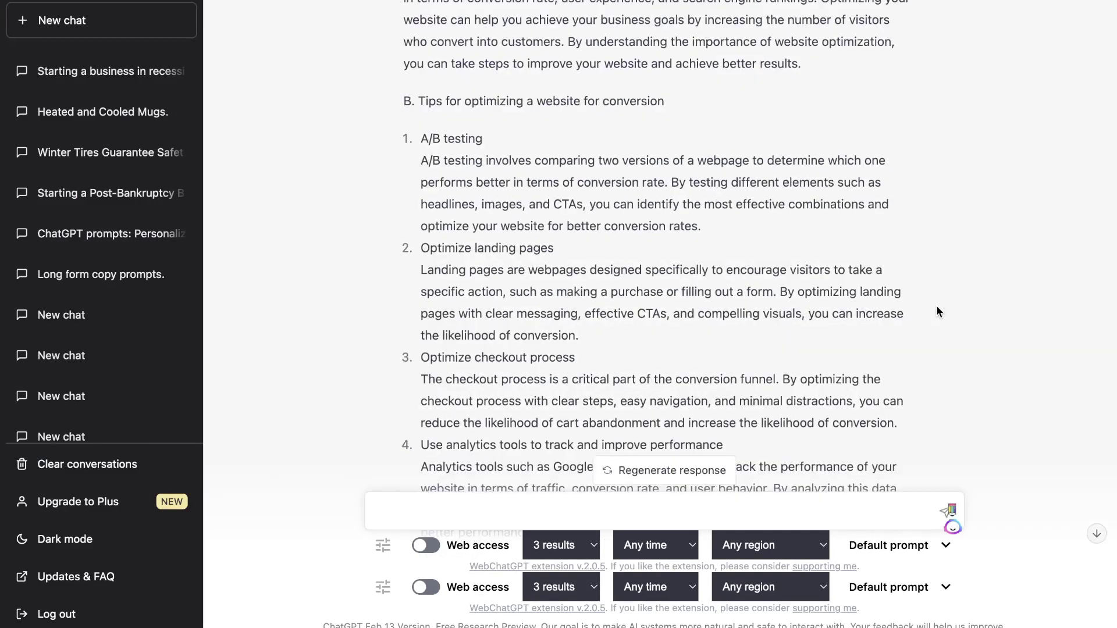
Step: Select the A/B testing explanation in the reply and start a new message
scroll(936, 305, up, 5)
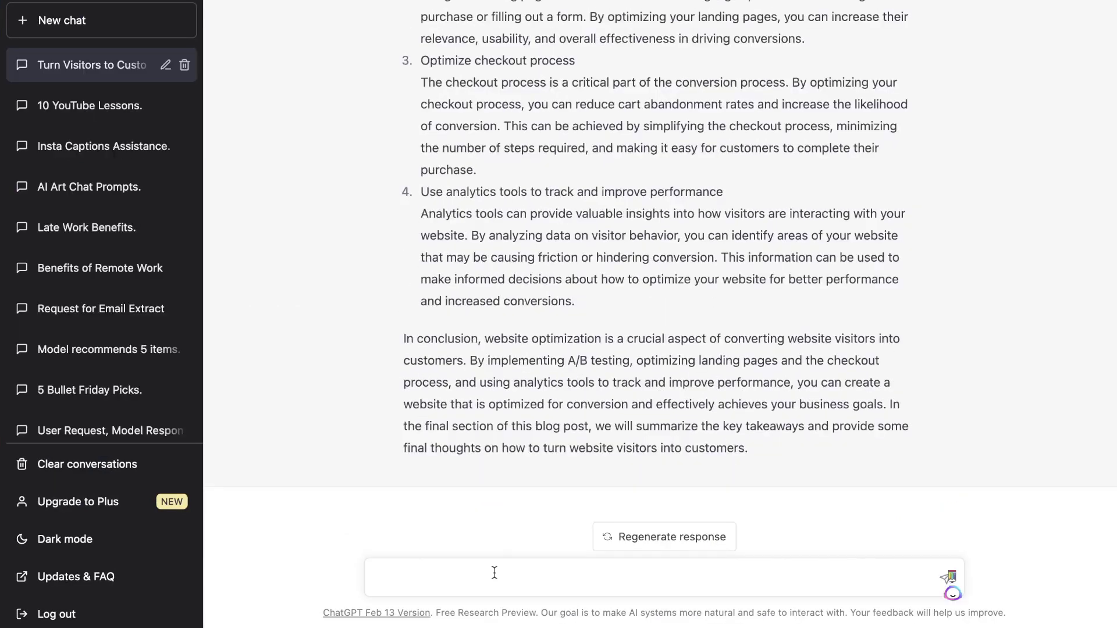
scroll(498, 356, up, 5)
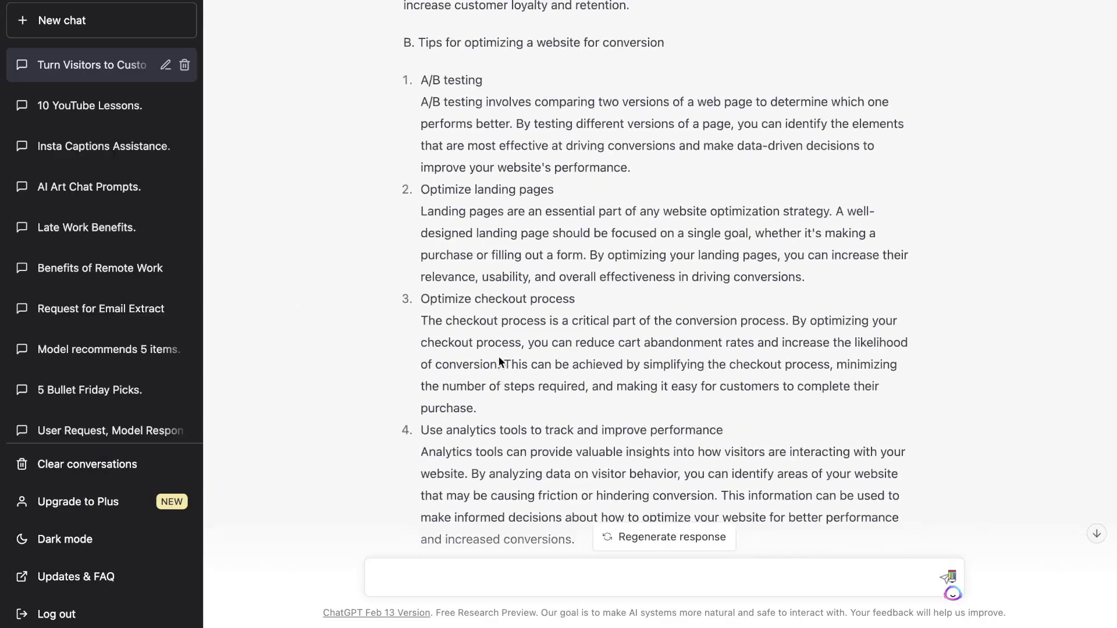
drag(653, 233, 439, 173)
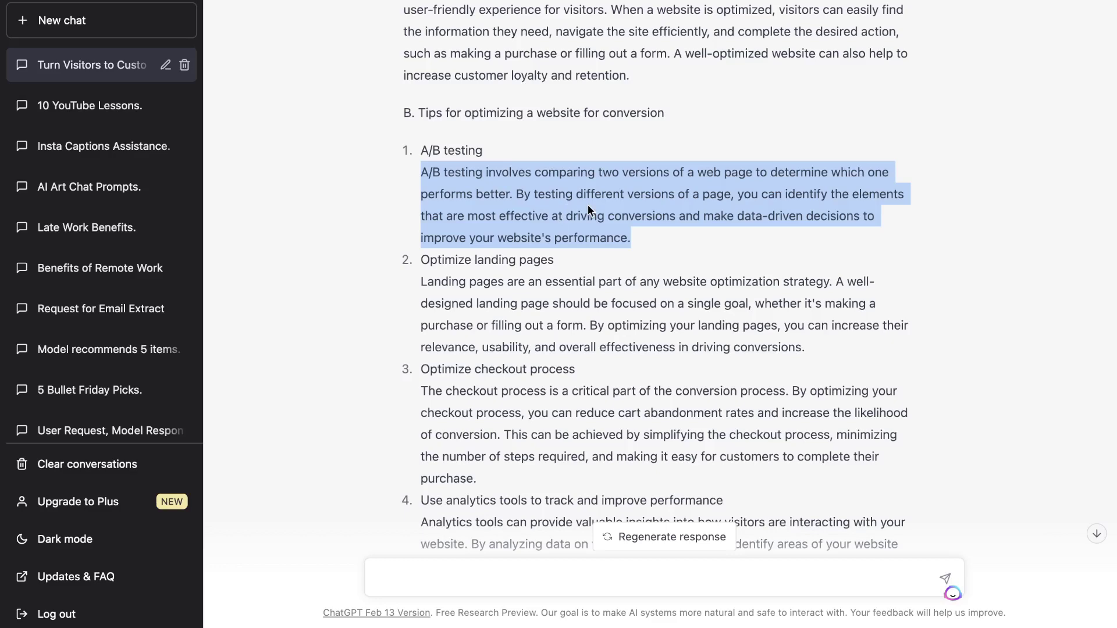
scroll(518, 420, down, 2)
click(428, 584)
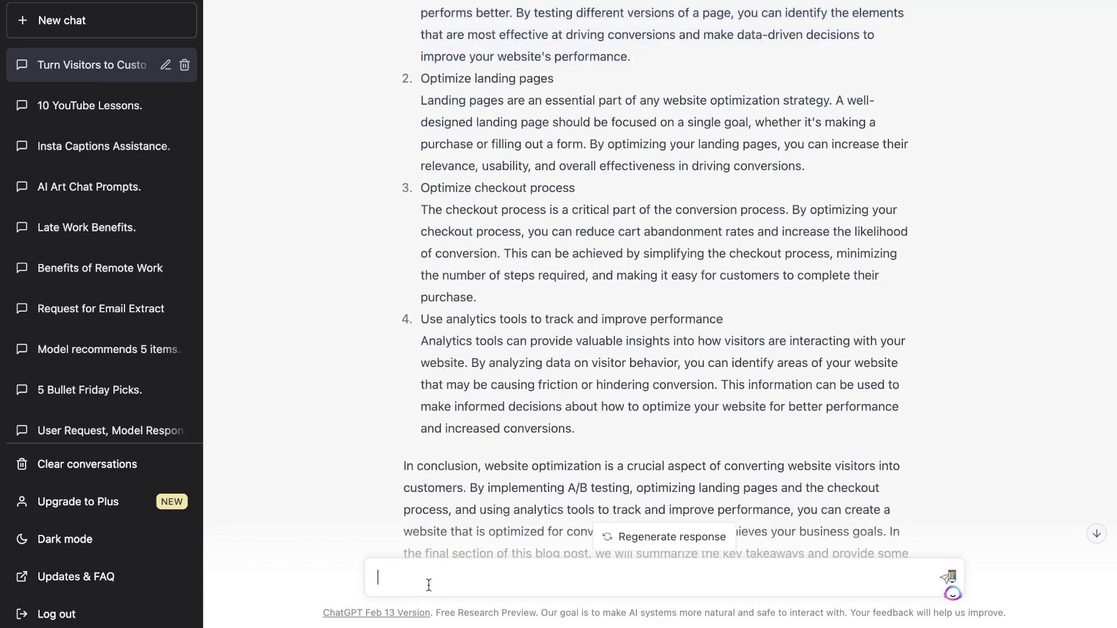
scroll(552, 192, up, 1)
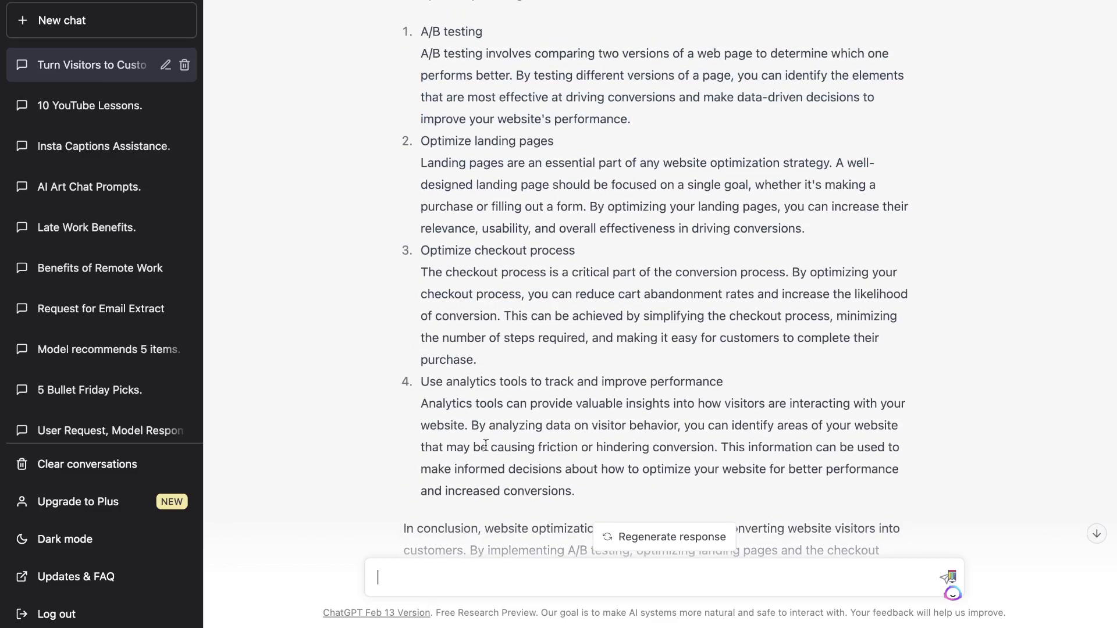
Step: Send the request to expand points 1–4 in depth and review the rewritten reply
key(Return)
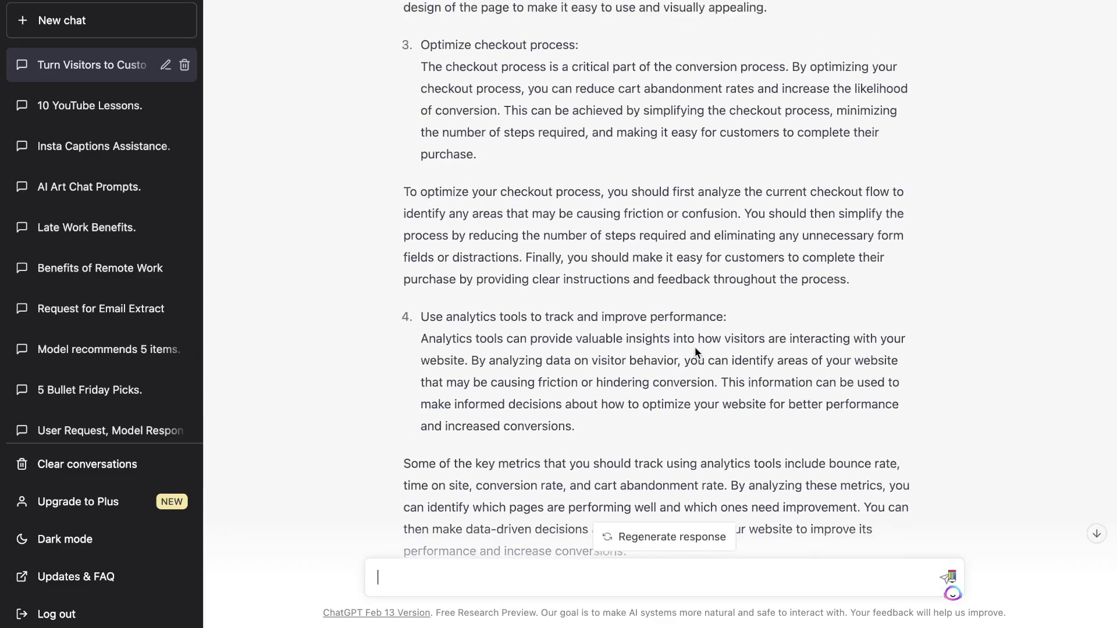
scroll(695, 348, up, 6)
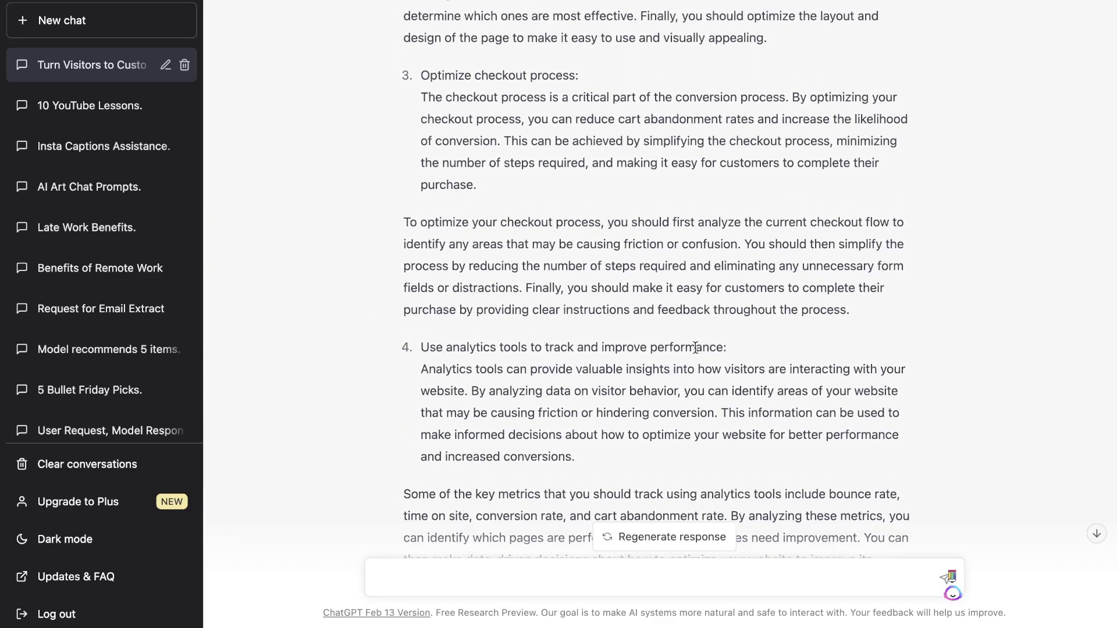
scroll(695, 348, up, 4)
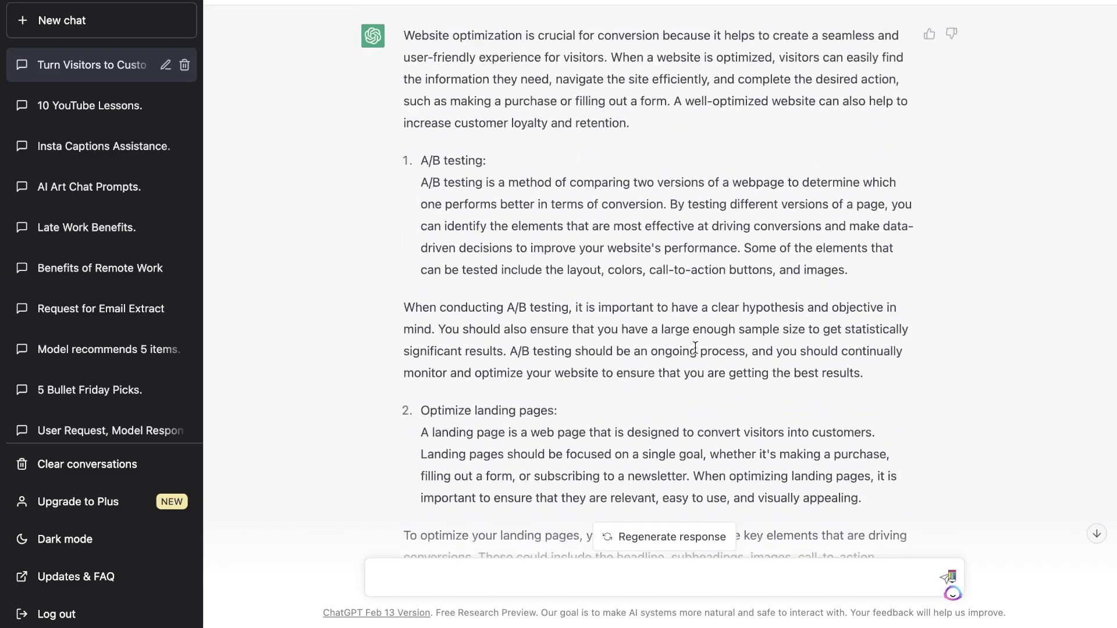
scroll(694, 348, up, 3)
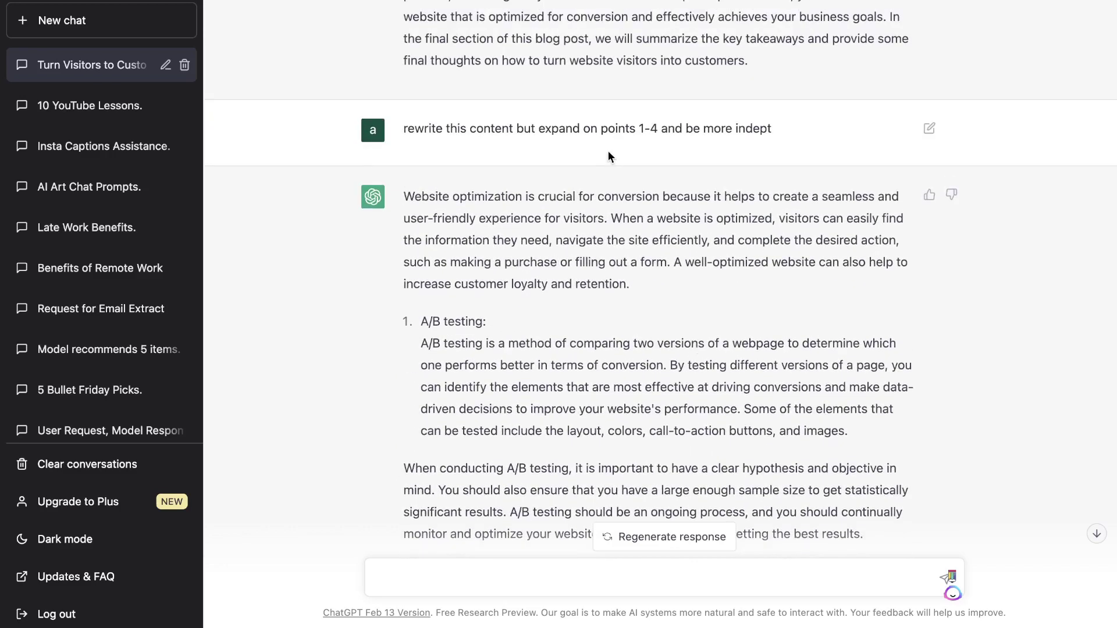
scroll(623, 233, down, 2)
scroll(623, 233, down, 2)
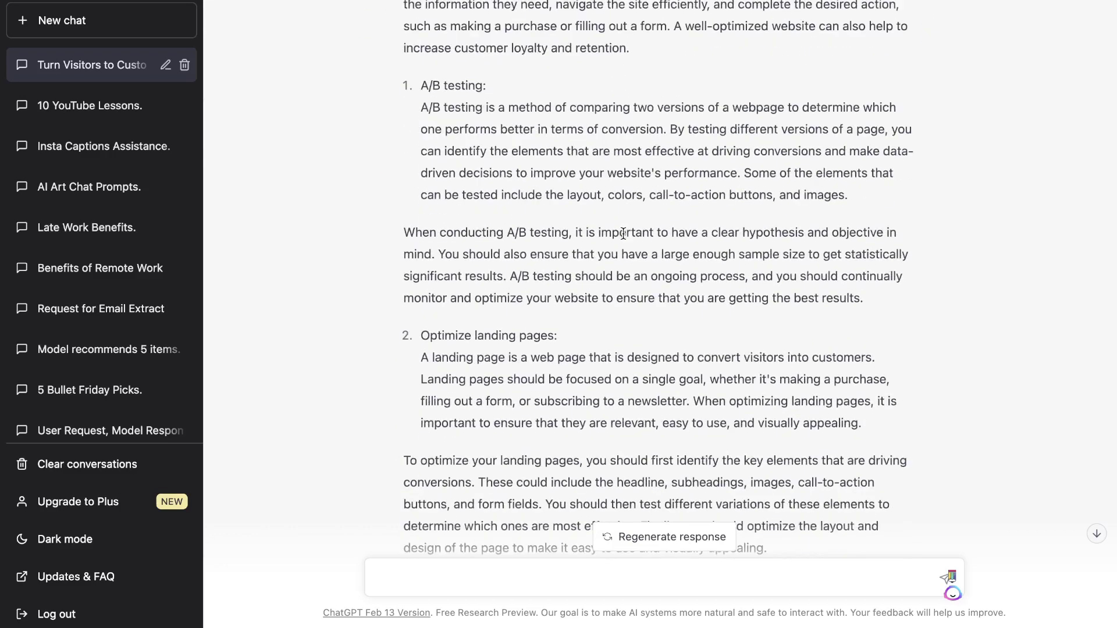
scroll(599, 180, down, 10)
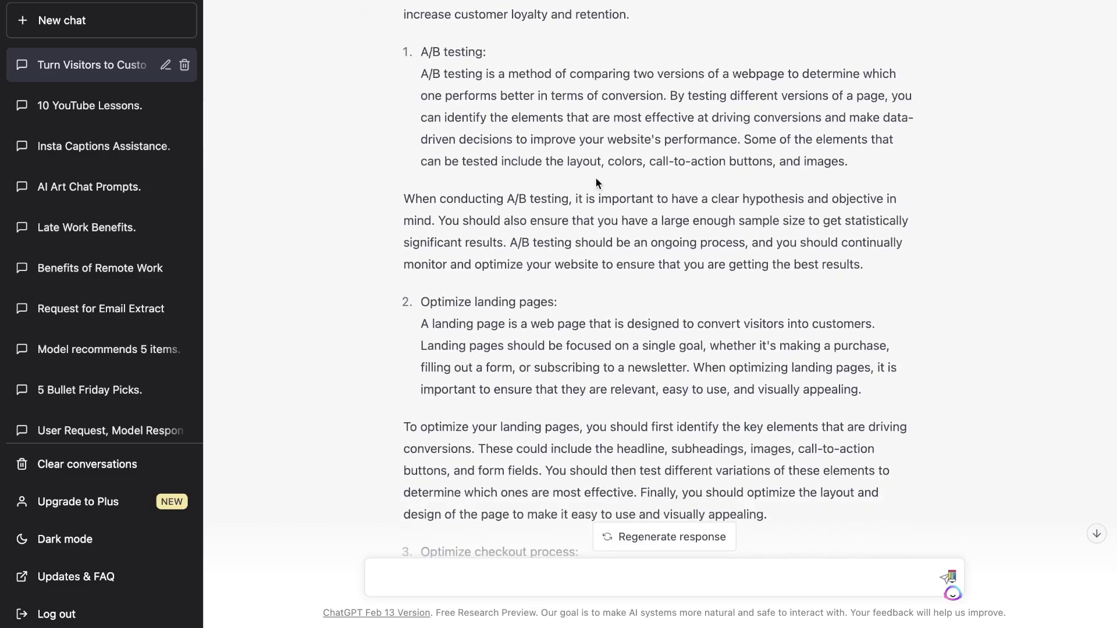
scroll(595, 178, down, 4)
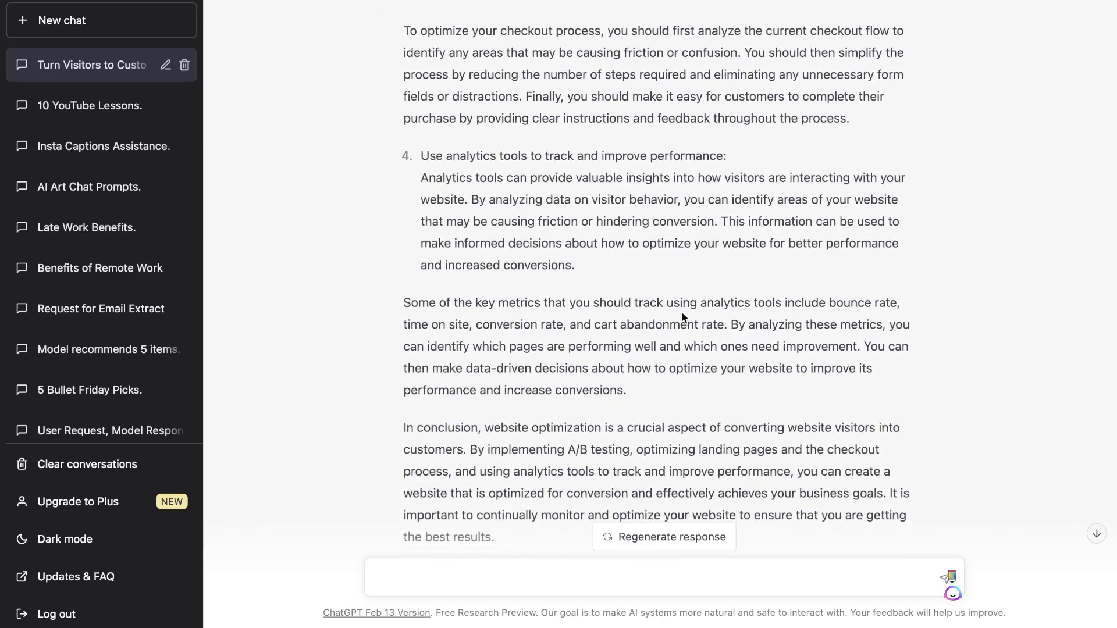
Step: Select the whole expanded reply and switch to the Google Doc
drag(526, 448, 398, 169)
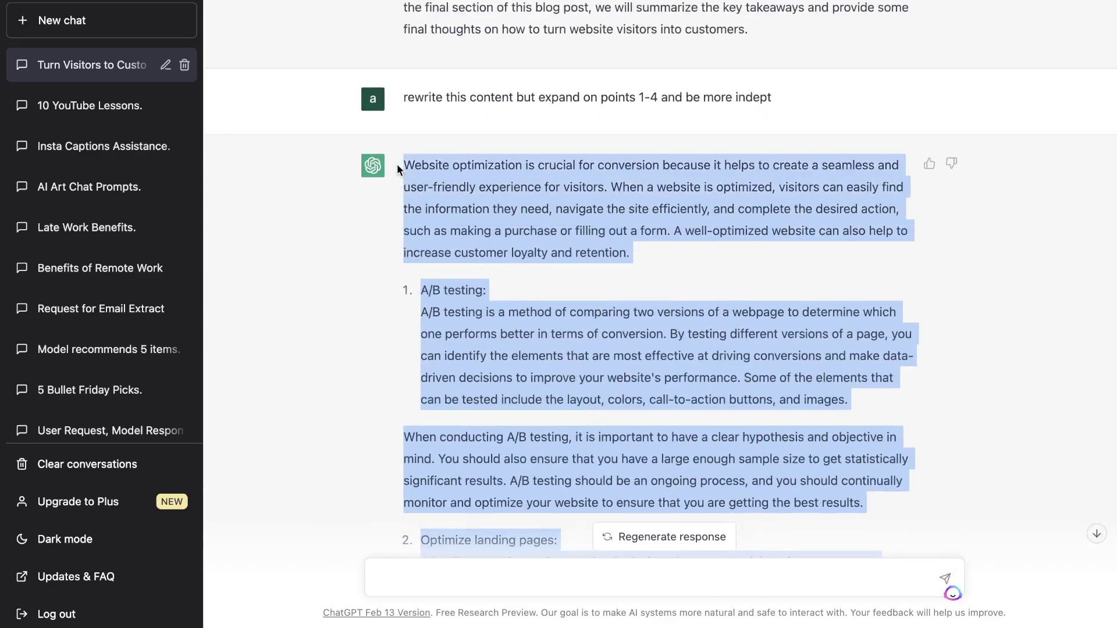
click(924, 4)
scroll(576, 359, down, 6)
Step: Paste the expanded Website Optimization section at the doc's end and confirm it totals 1,551 words
scroll(551, 357, up, 3)
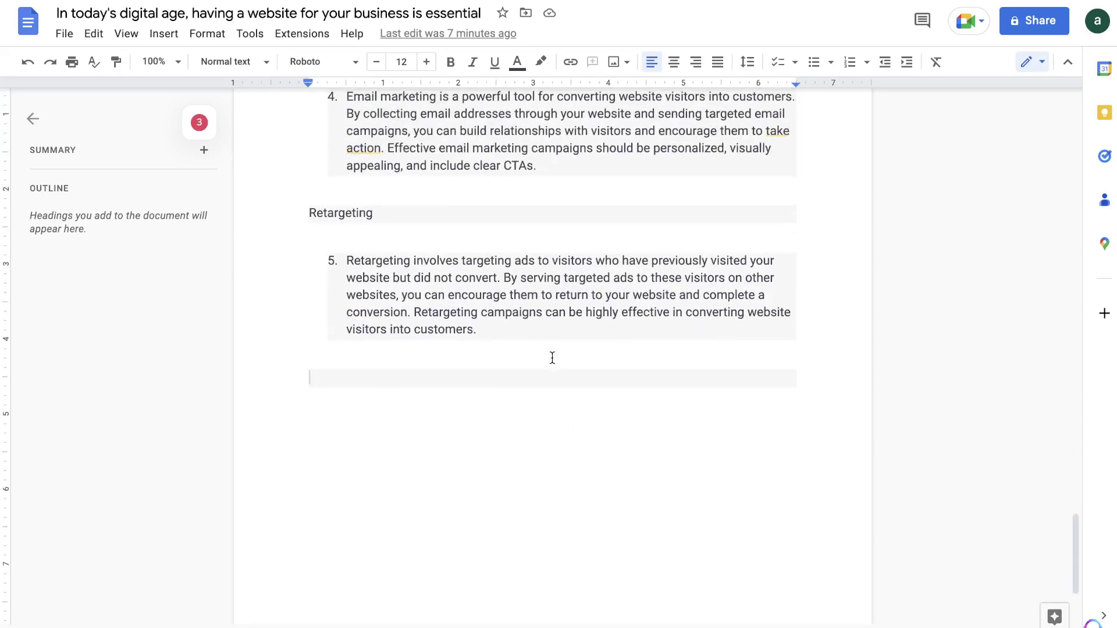
key(ctrl+v)
click(266, 43)
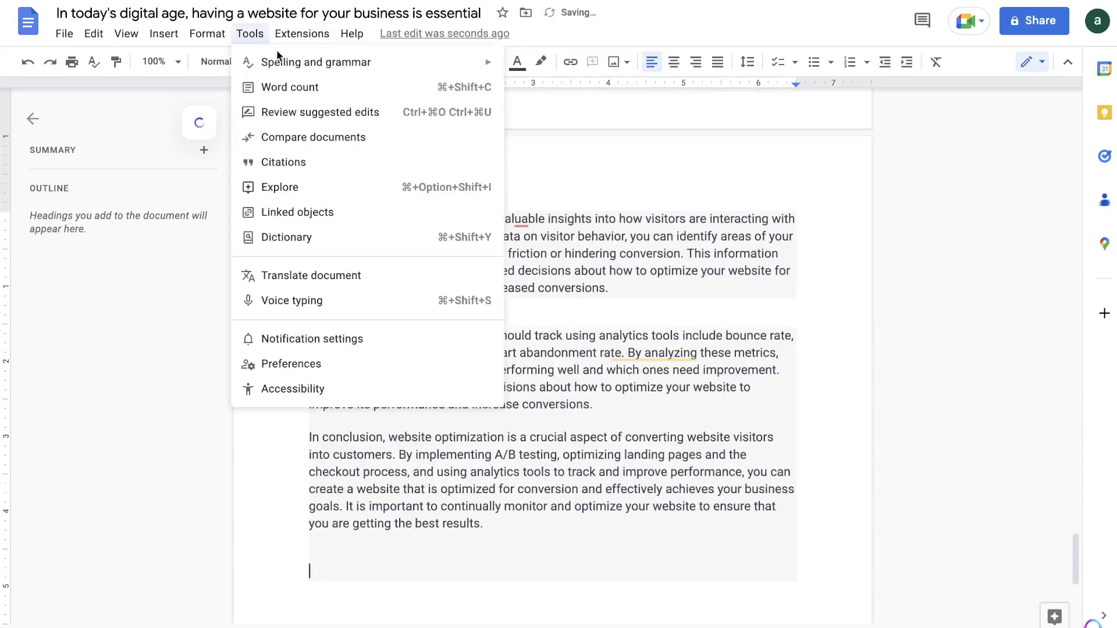
click(299, 88)
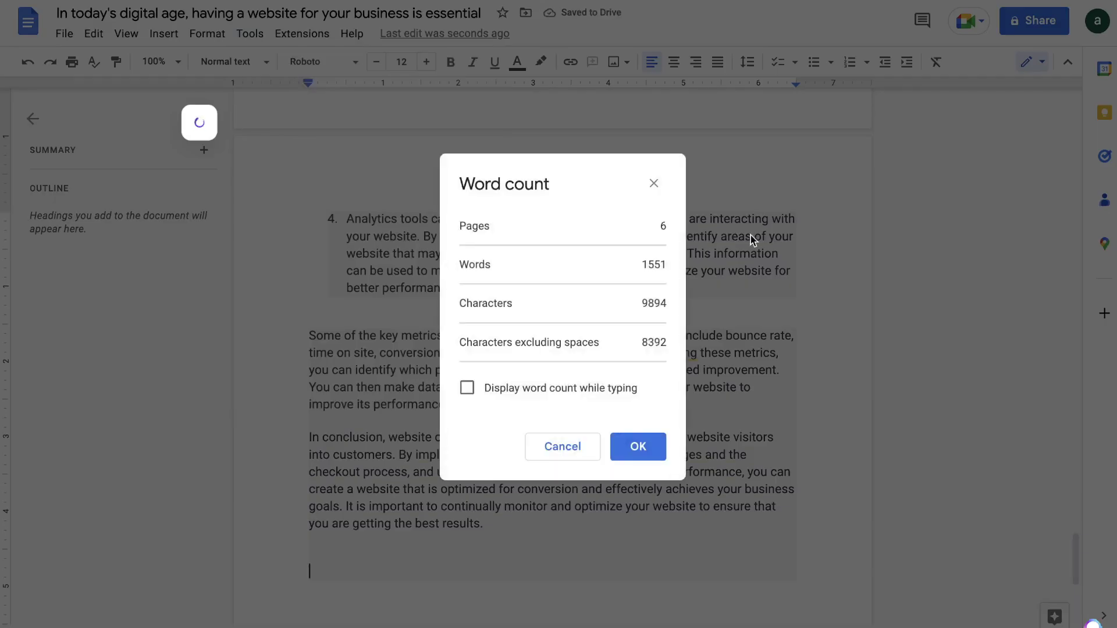
click(654, 183)
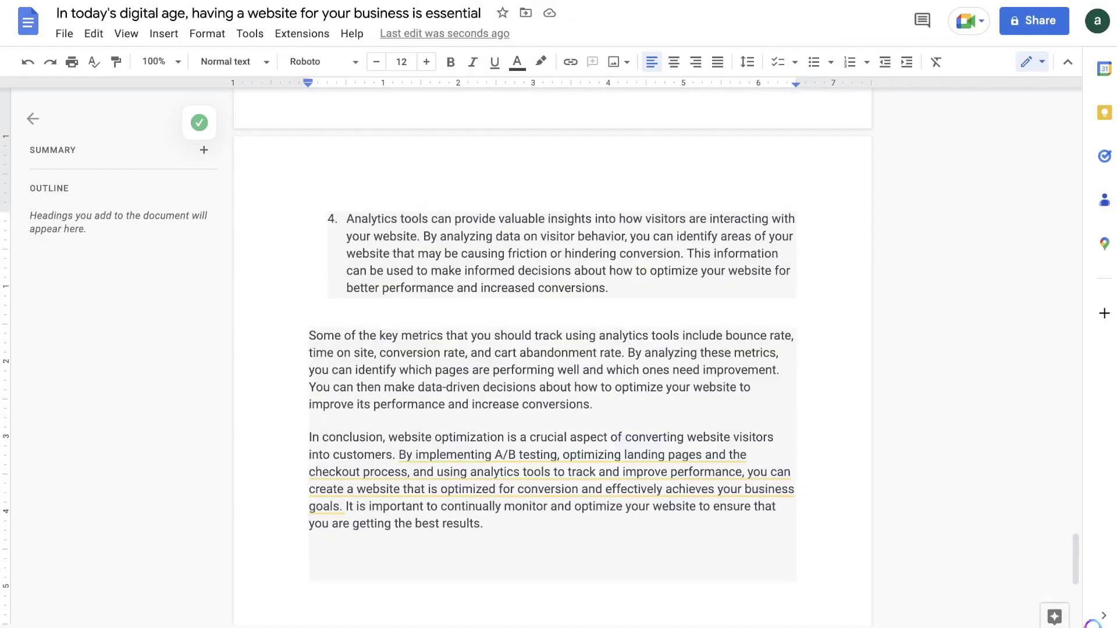
key(ctrl+Tab)
scroll(648, 208, up, 2)
Step: Select ChatGPT's whole conclusion reply, from 'In conclusion' down to its final line
scroll(648, 209, down, 15)
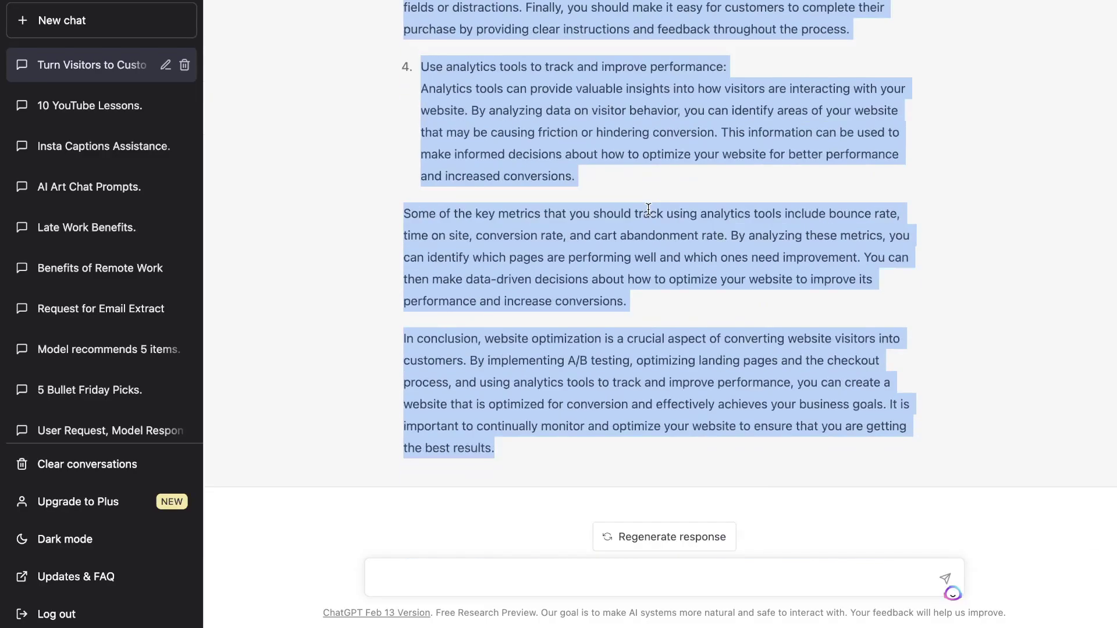
scroll(648, 209, up, 20)
scroll(648, 209, down, 20)
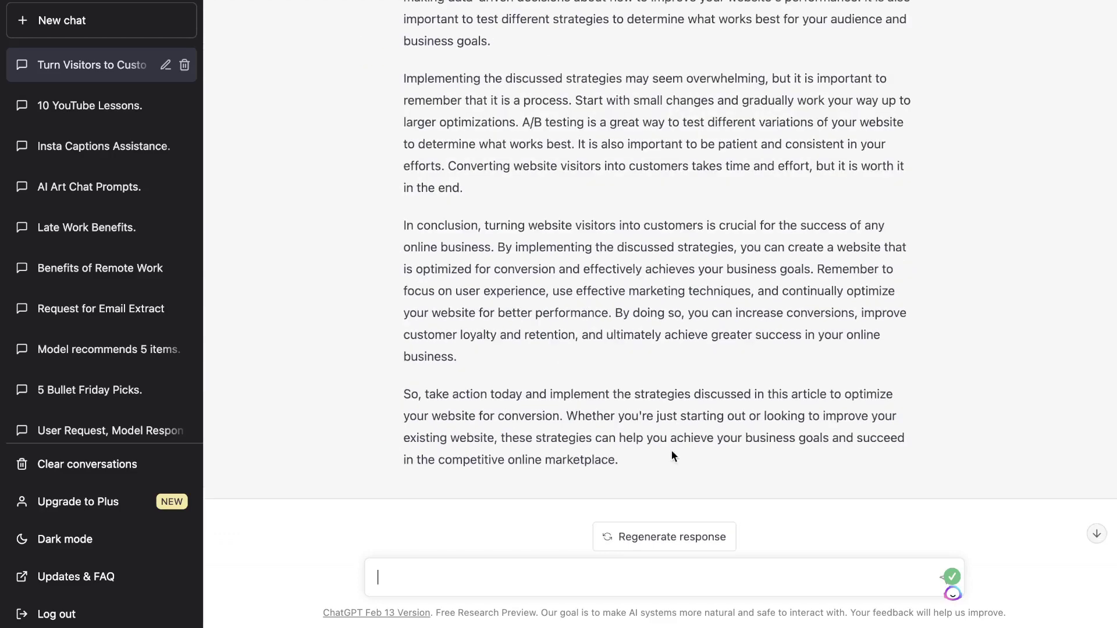
scroll(559, 311, up, 7)
drag(630, 453, 404, 198)
scroll(557, 370, up, 3)
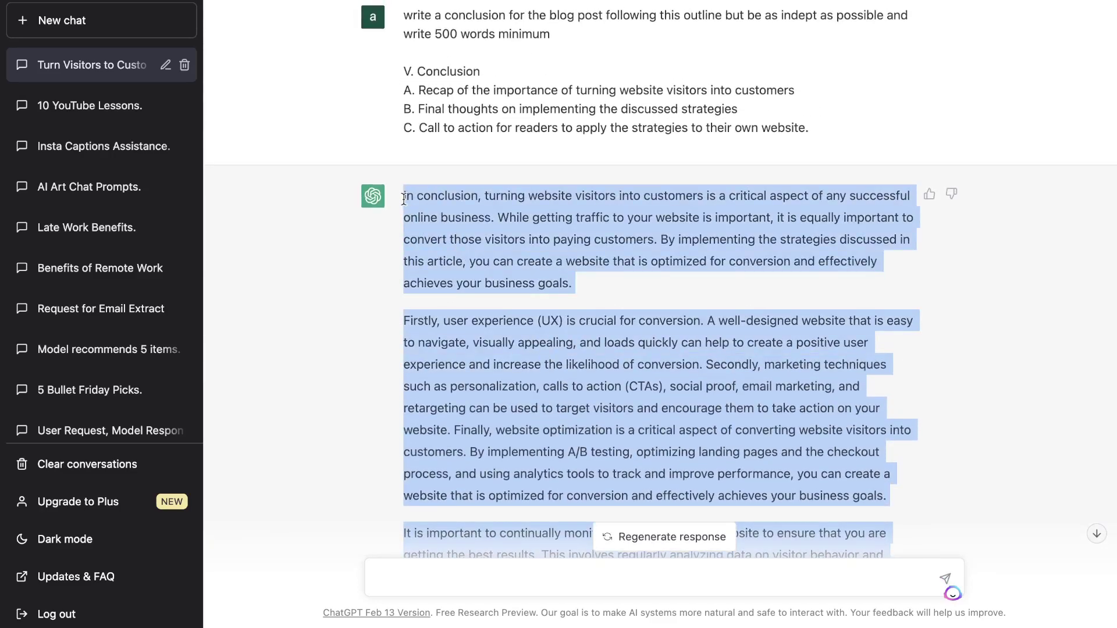
Step: Paste the conclusion at the end of the blog post in Google Docs
key(alt+Tab)
scroll(577, 291, down, 2)
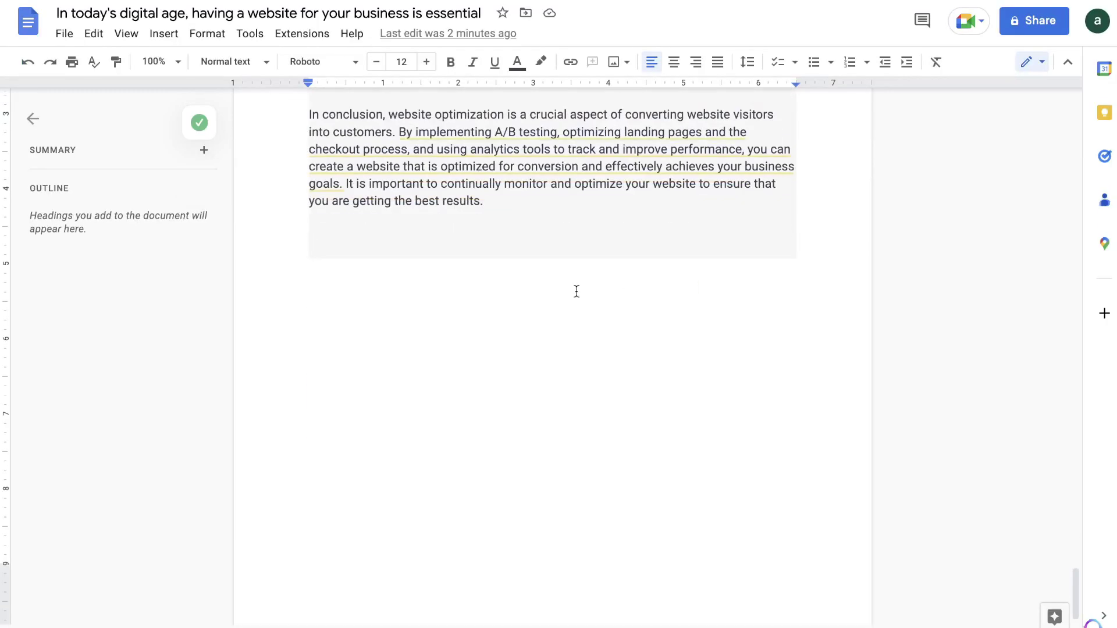
key(ctrl+v)
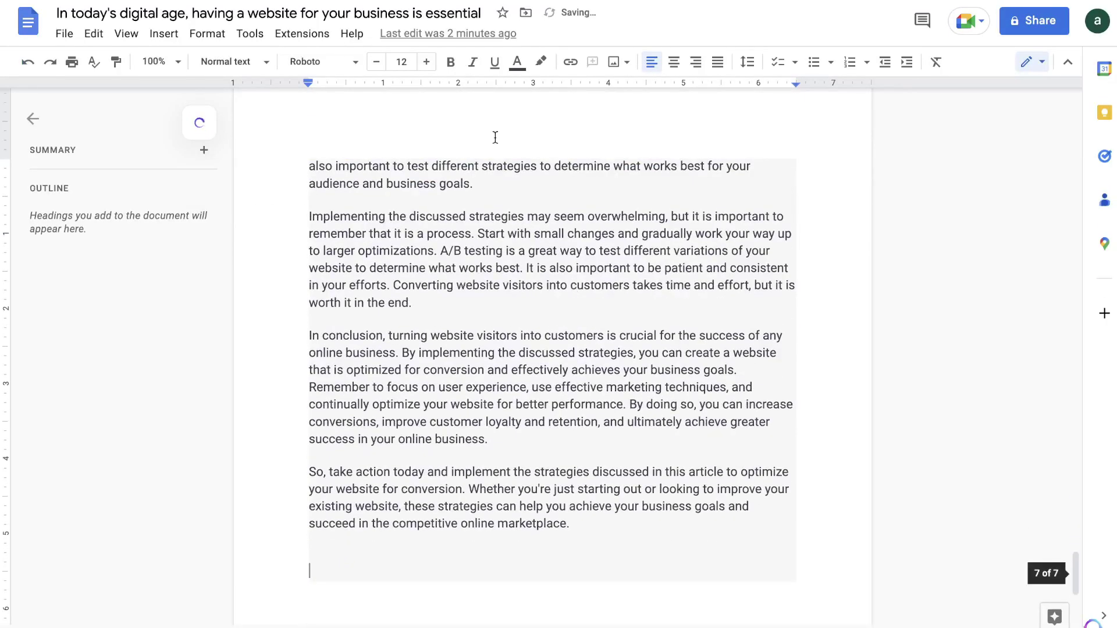
Step: Check the word count shows 1,984 words over 7 pages, then scroll back up the post
click(250, 34)
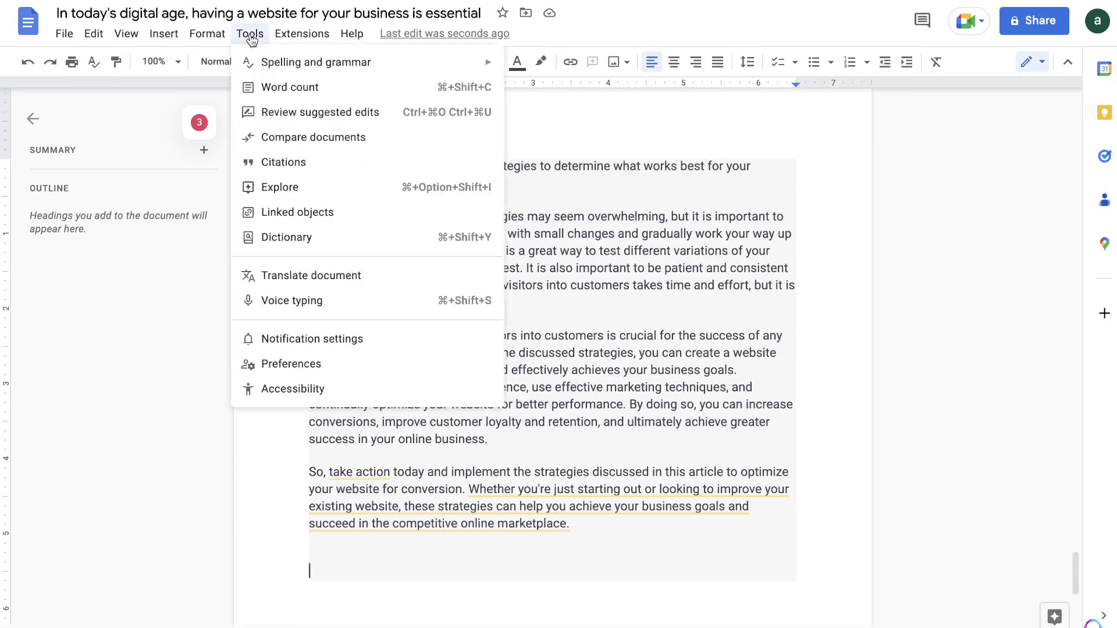
click(267, 86)
drag(645, 267, 675, 272)
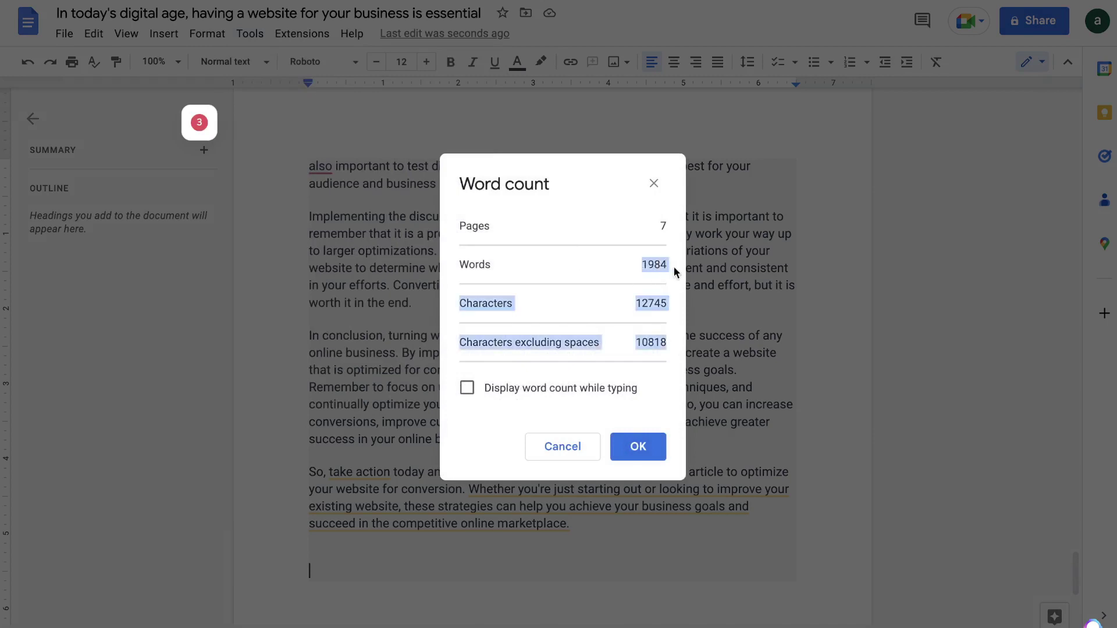
click(654, 184)
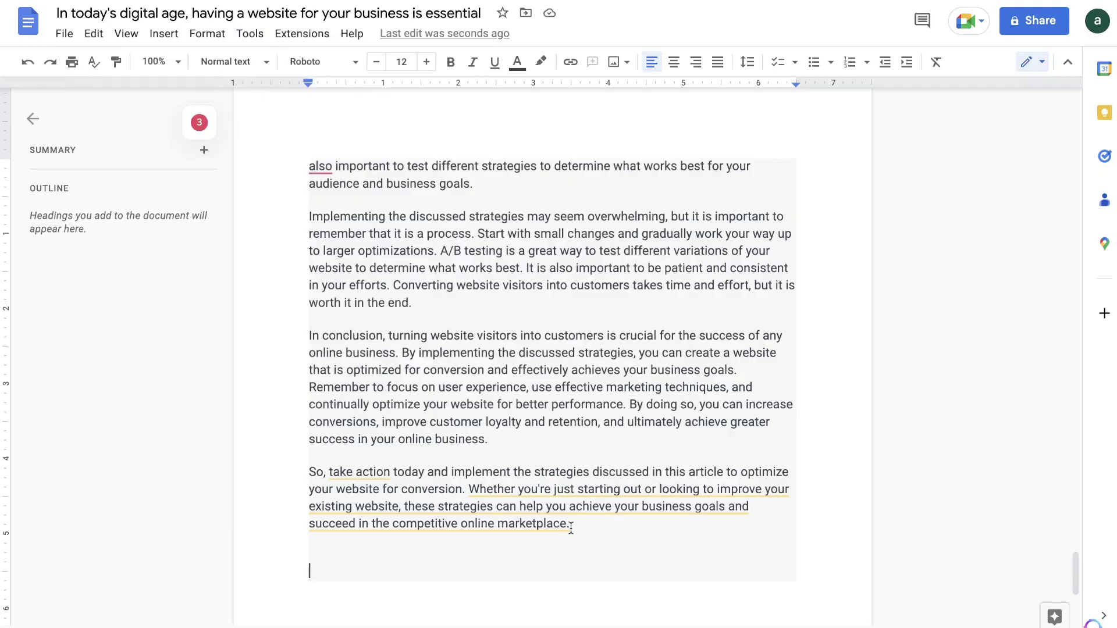
scroll(571, 528, up, 20)
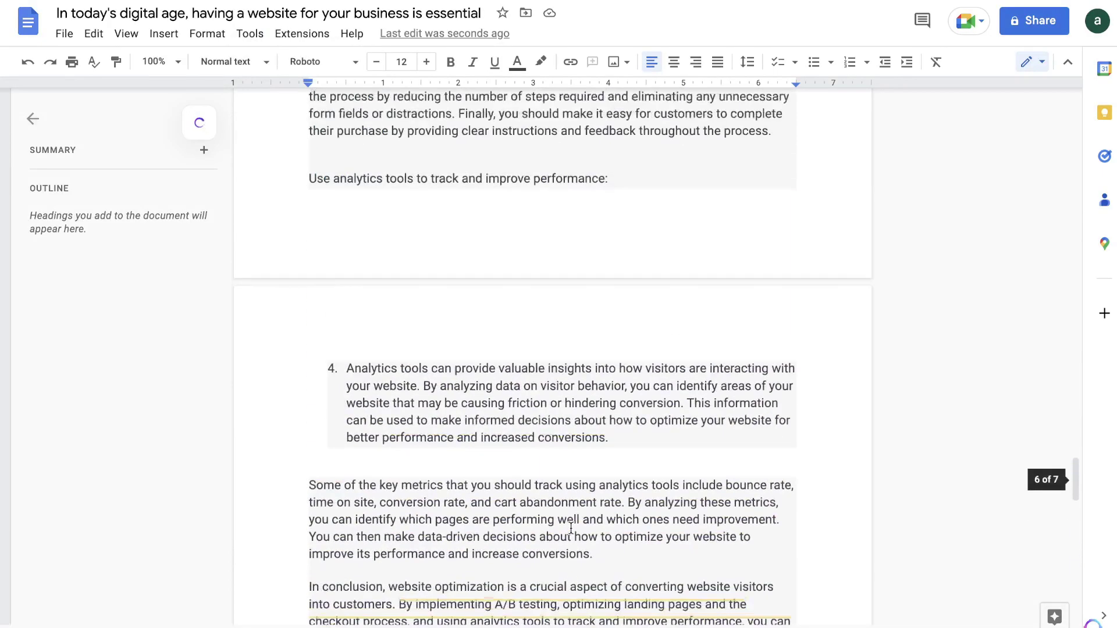
scroll(571, 528, up, 20)
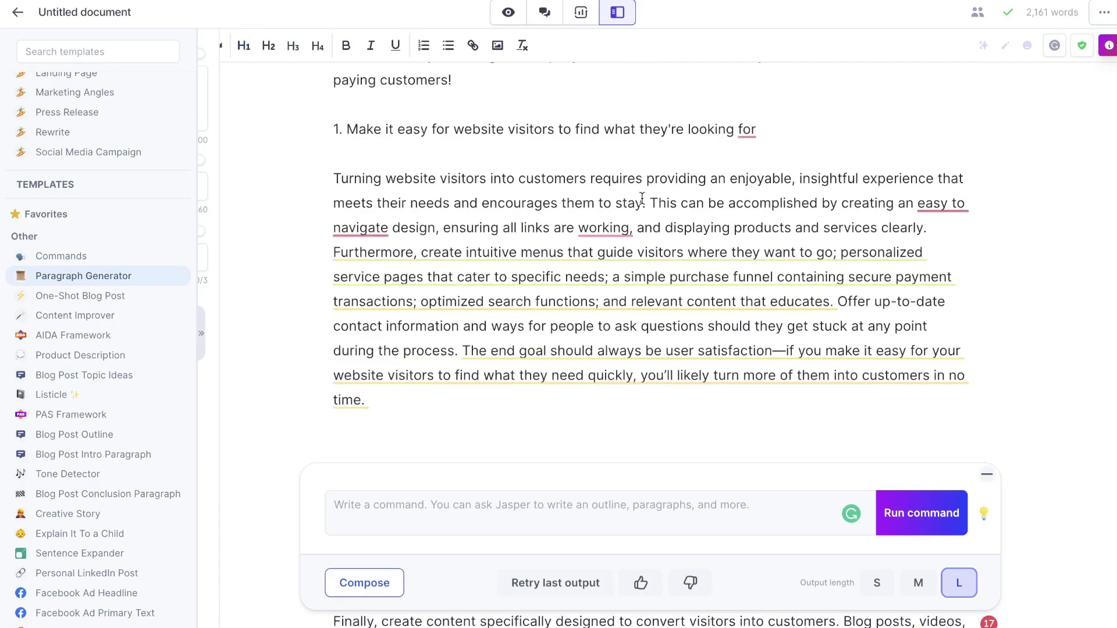
Step: Scroll through Jasper's 2,161-word draft, past its six numbered tips, and back up
scroll(643, 198, down, 20)
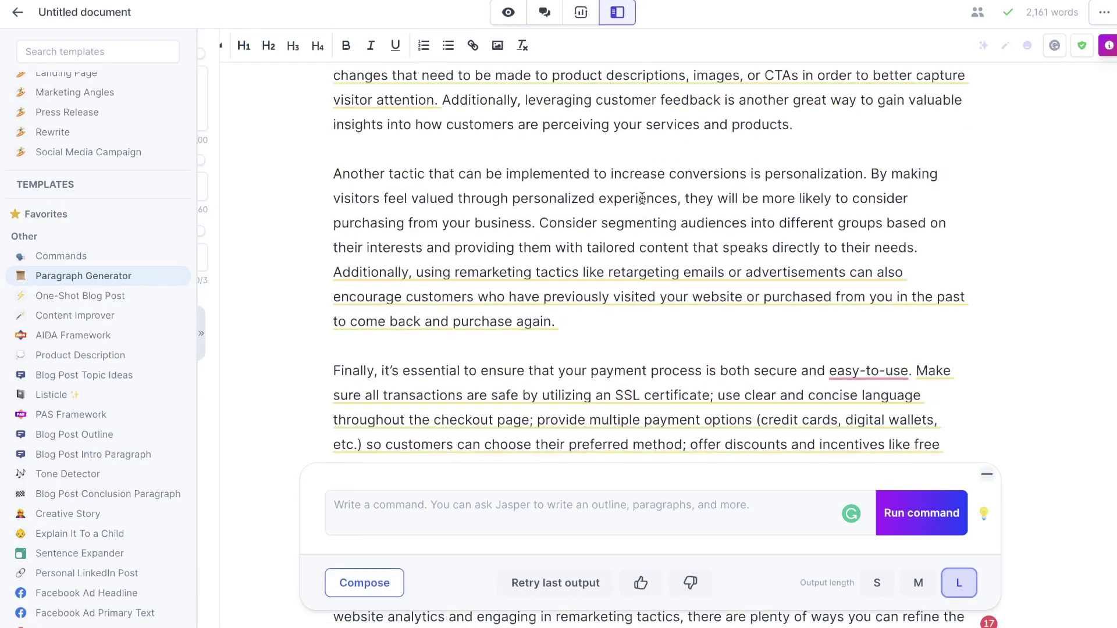
scroll(642, 198, down, 15)
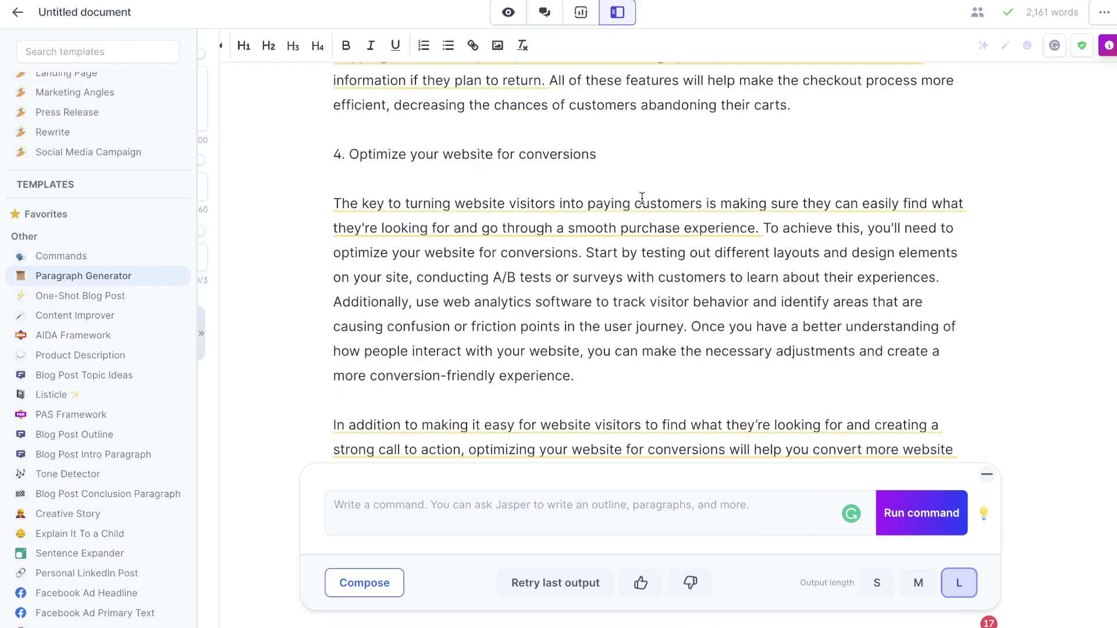
scroll(642, 198, down, 15)
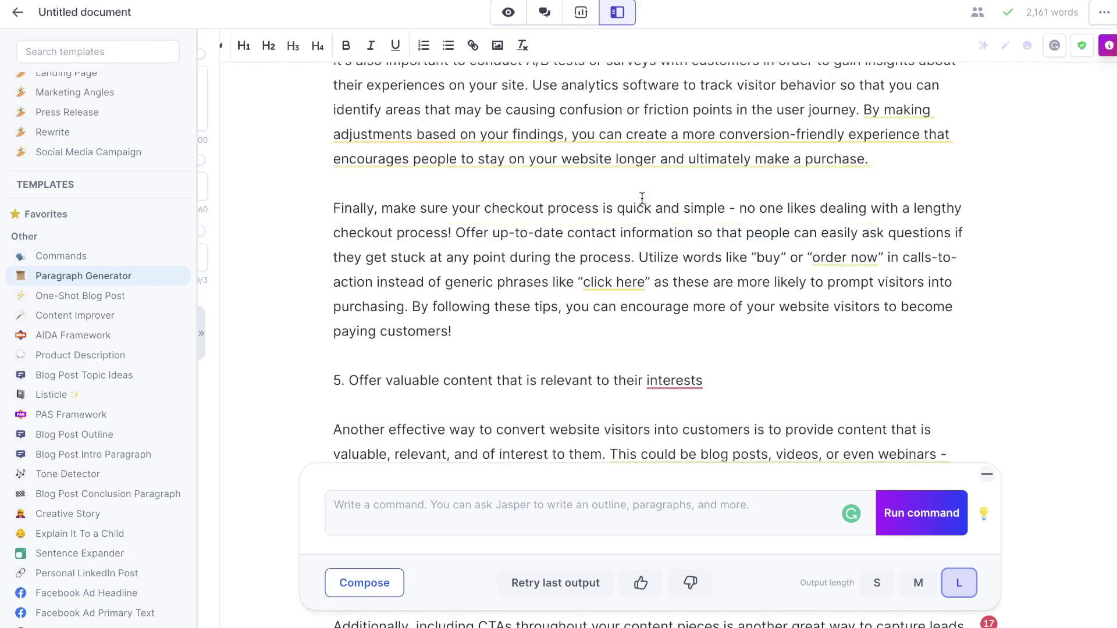
scroll(642, 199, down, 5)
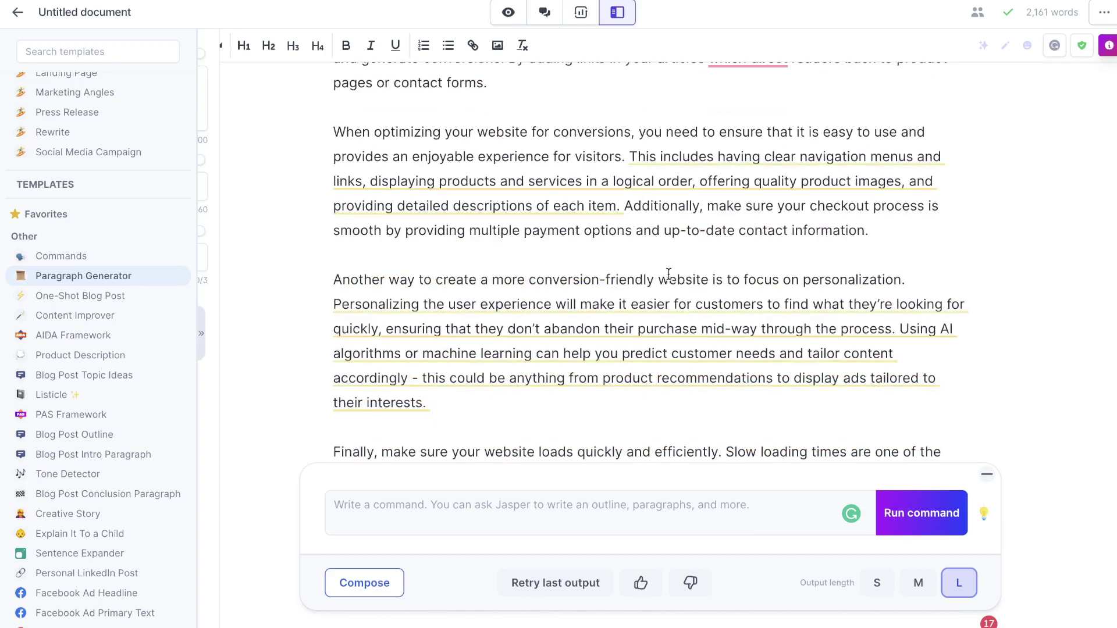
scroll(668, 274, down, 5)
scroll(668, 274, down, 3)
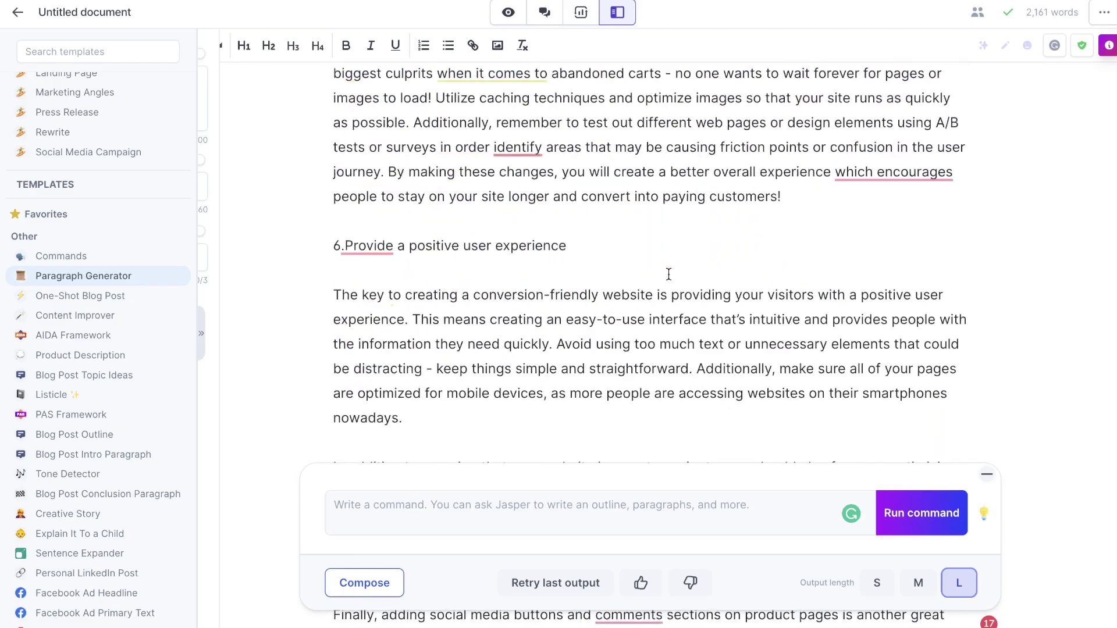
scroll(668, 274, up, 20)
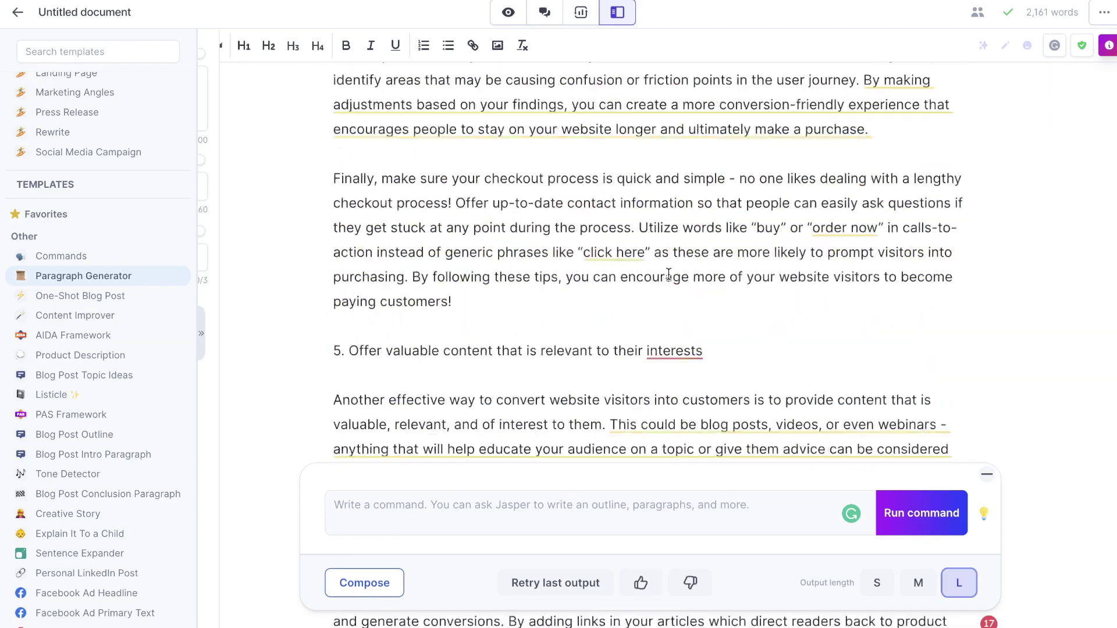
scroll(668, 273, up, 10)
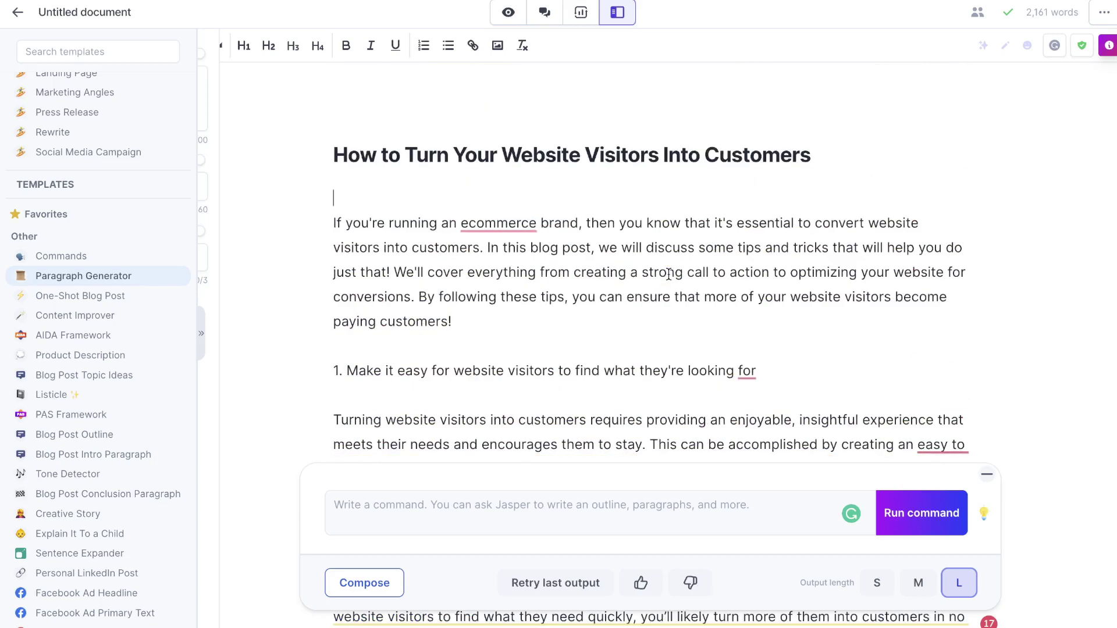